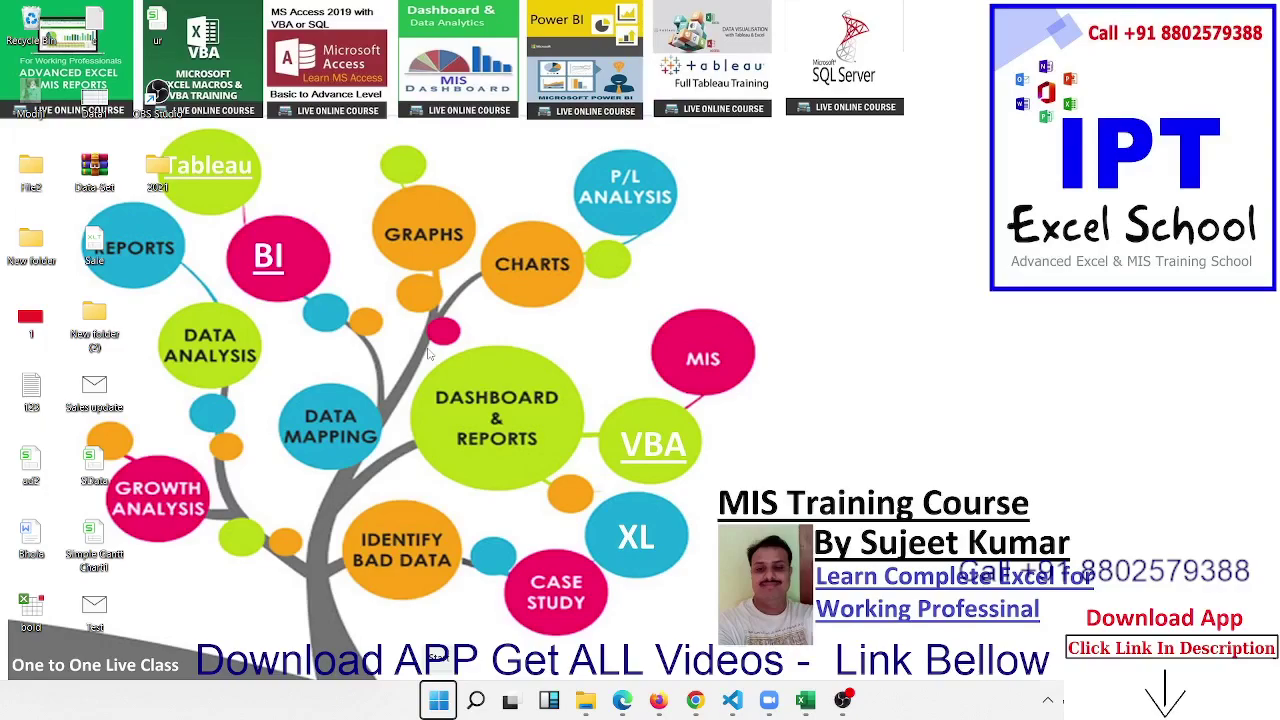
Bring the open Book4 workbook with the DL, PN and PT rows to the front
{"action": "key", "text": "super+d"}
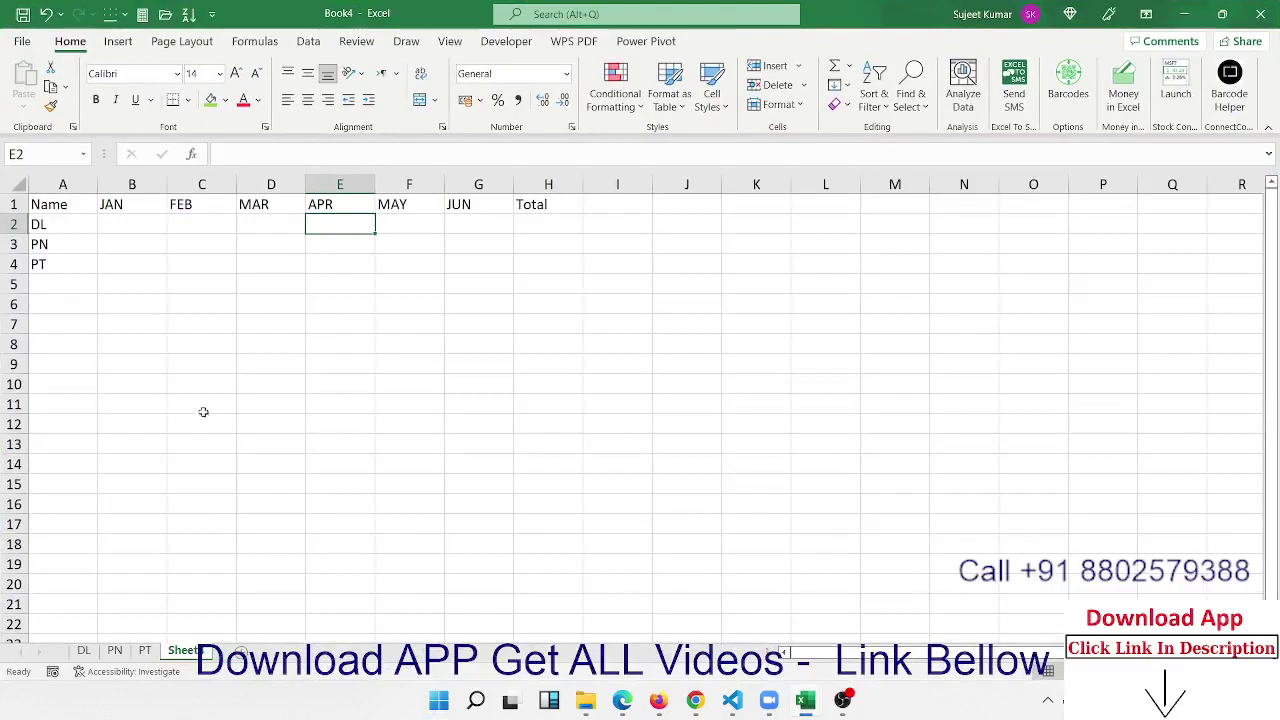
Inspect the DL, PN and PT sheets, highlighting each table's Total row
{"action": "left_click_drag", "start_coordinate": [203, 410], "coordinate": [201, 386]}
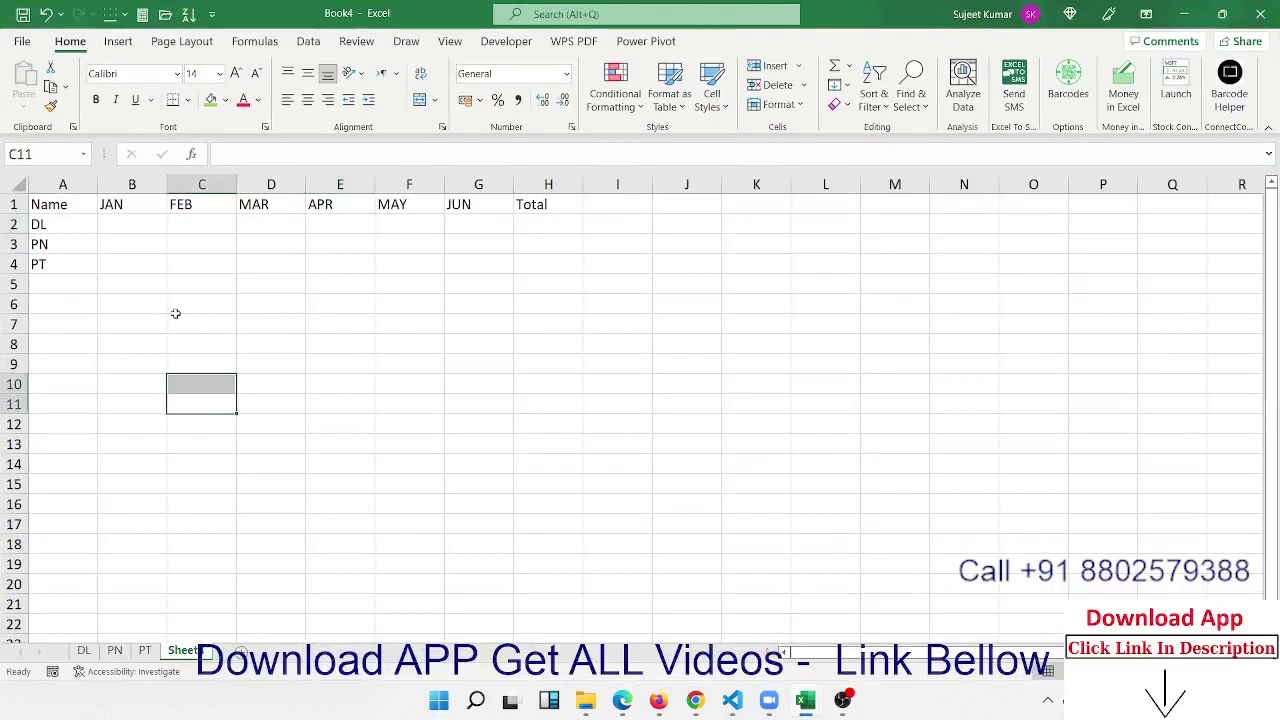
{"action": "left_click", "coordinate": [90, 652]}
{"action": "left_click", "coordinate": [113, 651]}
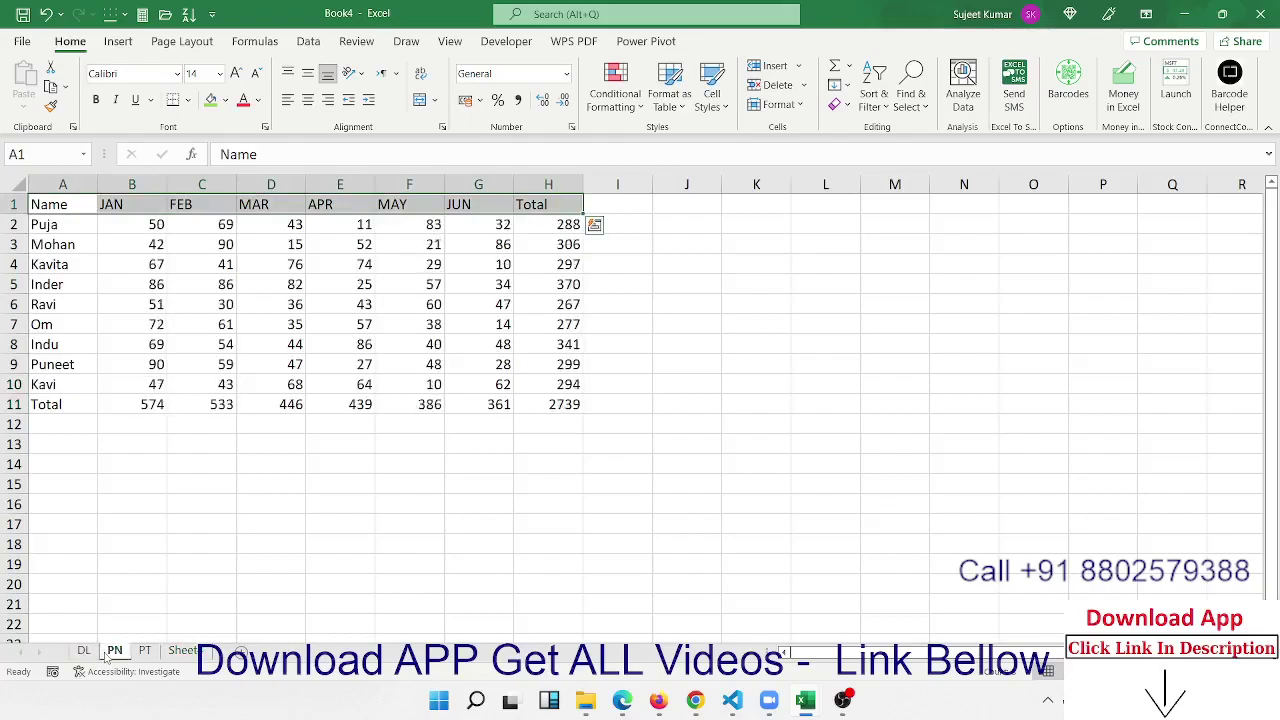
{"action": "left_click", "coordinate": [145, 651]}
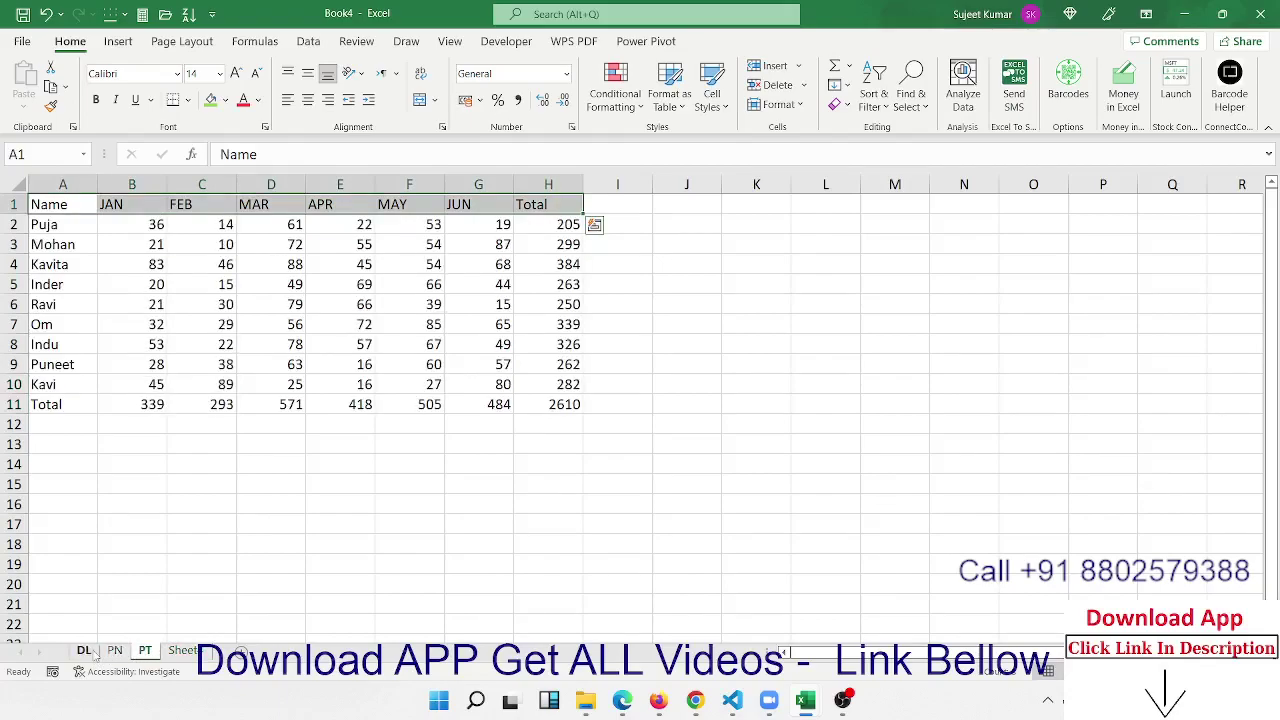
{"action": "left_click", "coordinate": [112, 651]}
{"action": "left_click", "coordinate": [86, 651]}
{"action": "left_click", "coordinate": [86, 652]}
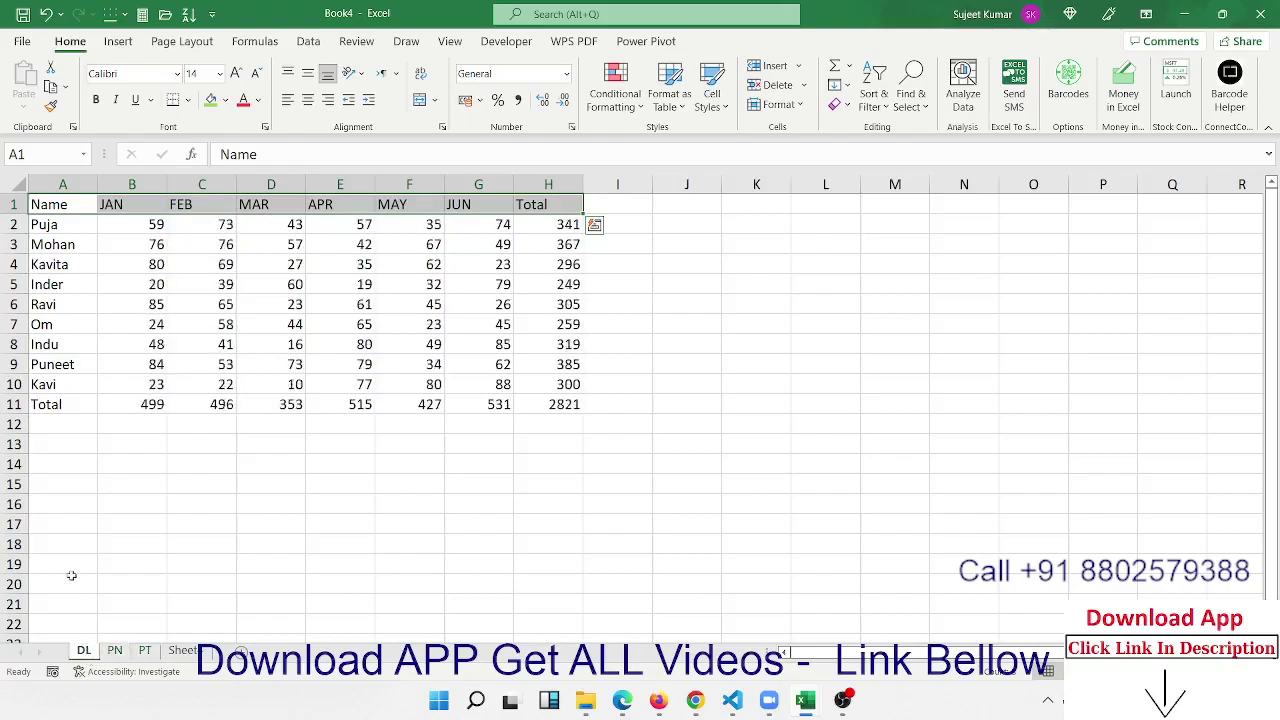
{"action": "left_click", "coordinate": [80, 204]}
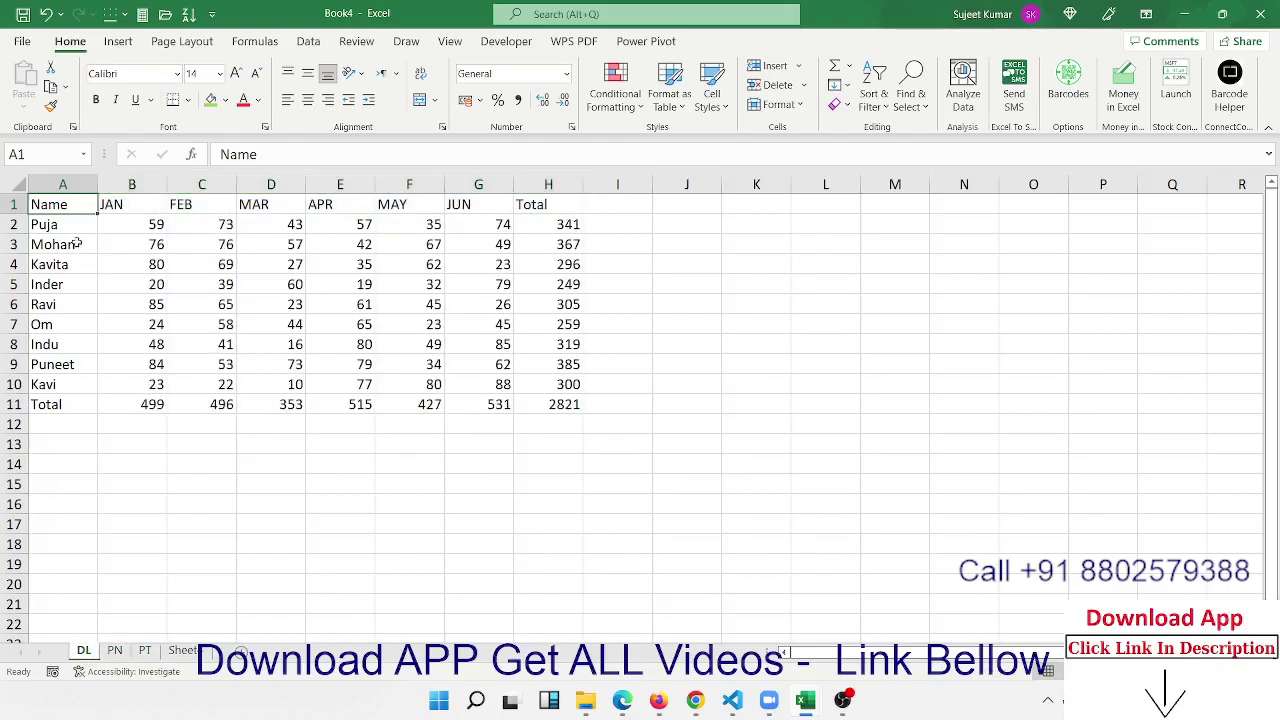
{"action": "mouse_move", "coordinate": [82, 402]}
{"action": "left_mouse_down"}
{"action": "mouse_move", "coordinate": [452, 390]}
{"action": "mouse_move", "coordinate": [500, 404]}
{"action": "left_mouse_up"}
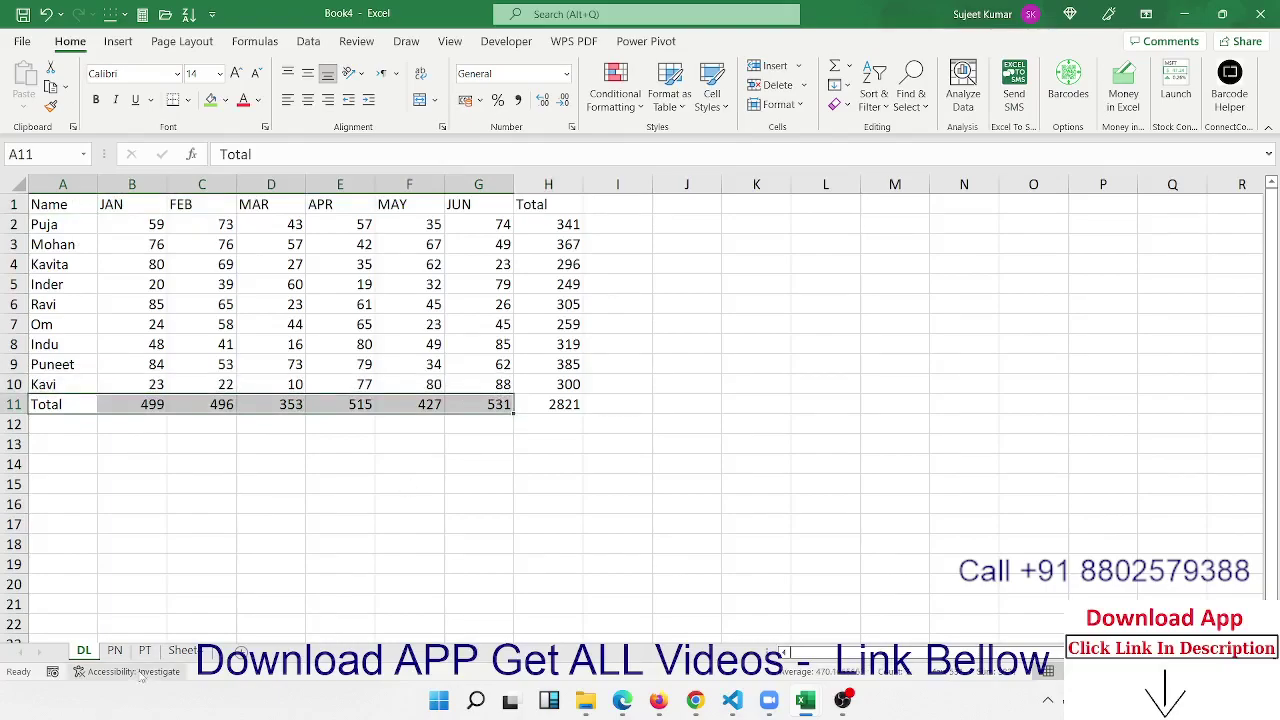
{"action": "left_click", "coordinate": [116, 651]}
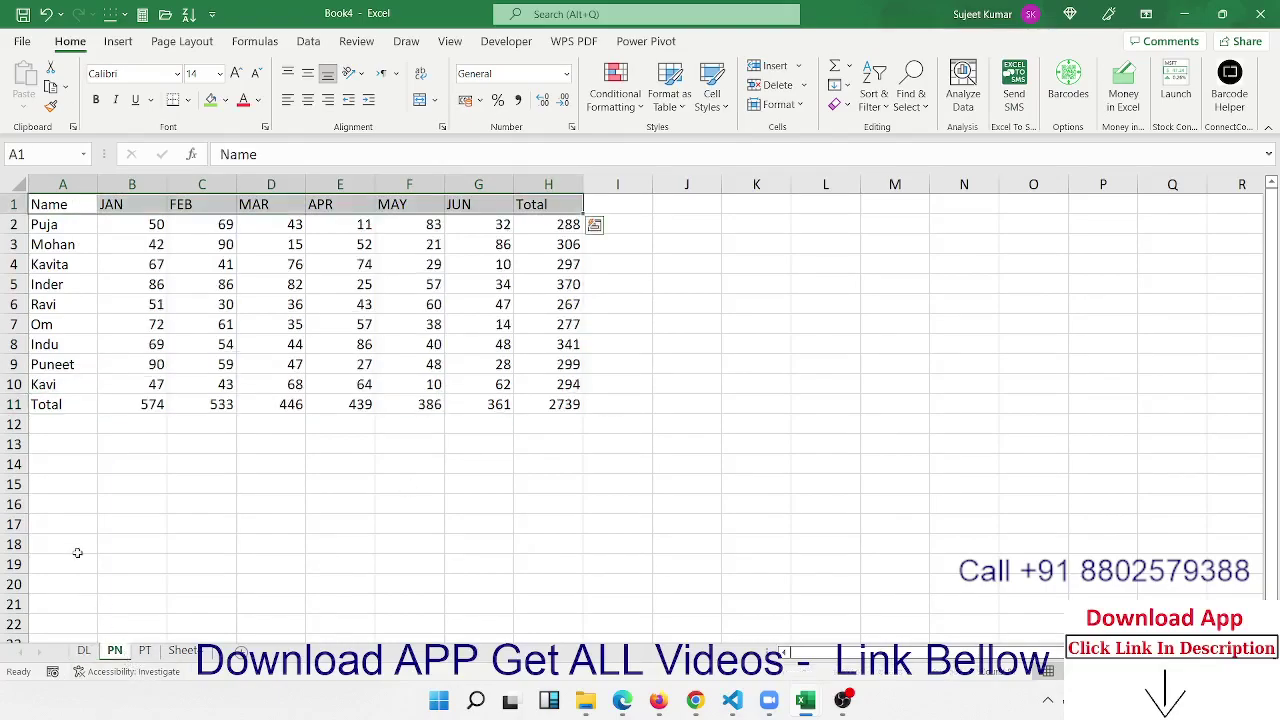
{"action": "left_click_drag", "start_coordinate": [50, 406], "coordinate": [505, 408]}
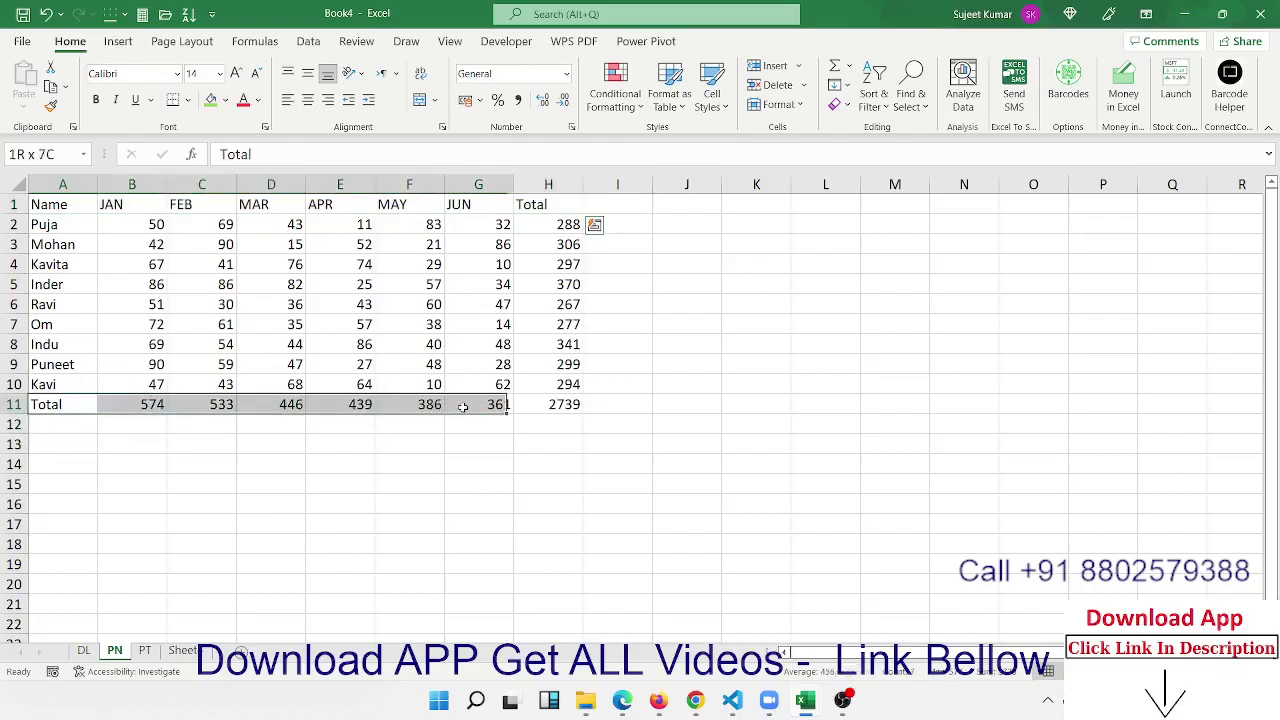
{"action": "left_click", "coordinate": [145, 651]}
Rename the fourth sheet, the one listing DL, PN and PT, to 'Summary'
{"action": "left_click", "coordinate": [183, 651]}
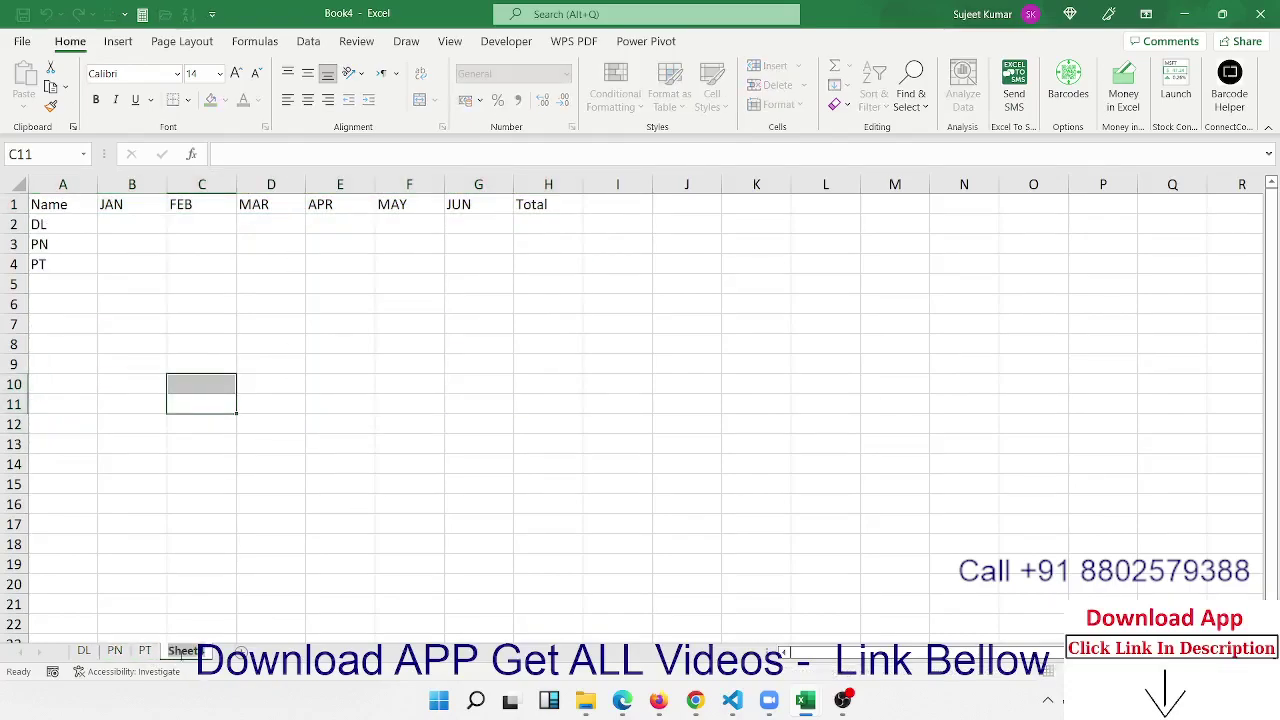
{"action": "type", "text": "Summ"}
{"action": "type", "text": "ary"}
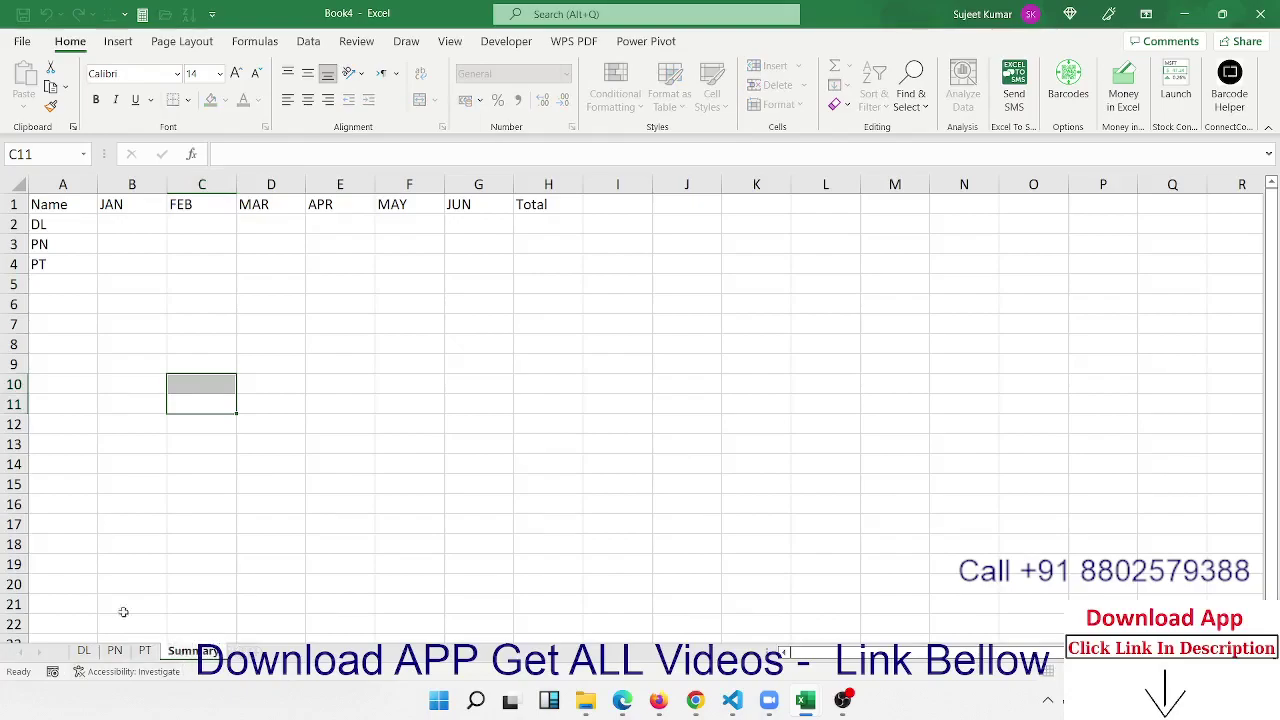
{"action": "left_click", "coordinate": [106, 289]}
{"action": "left_click", "coordinate": [137, 228]}
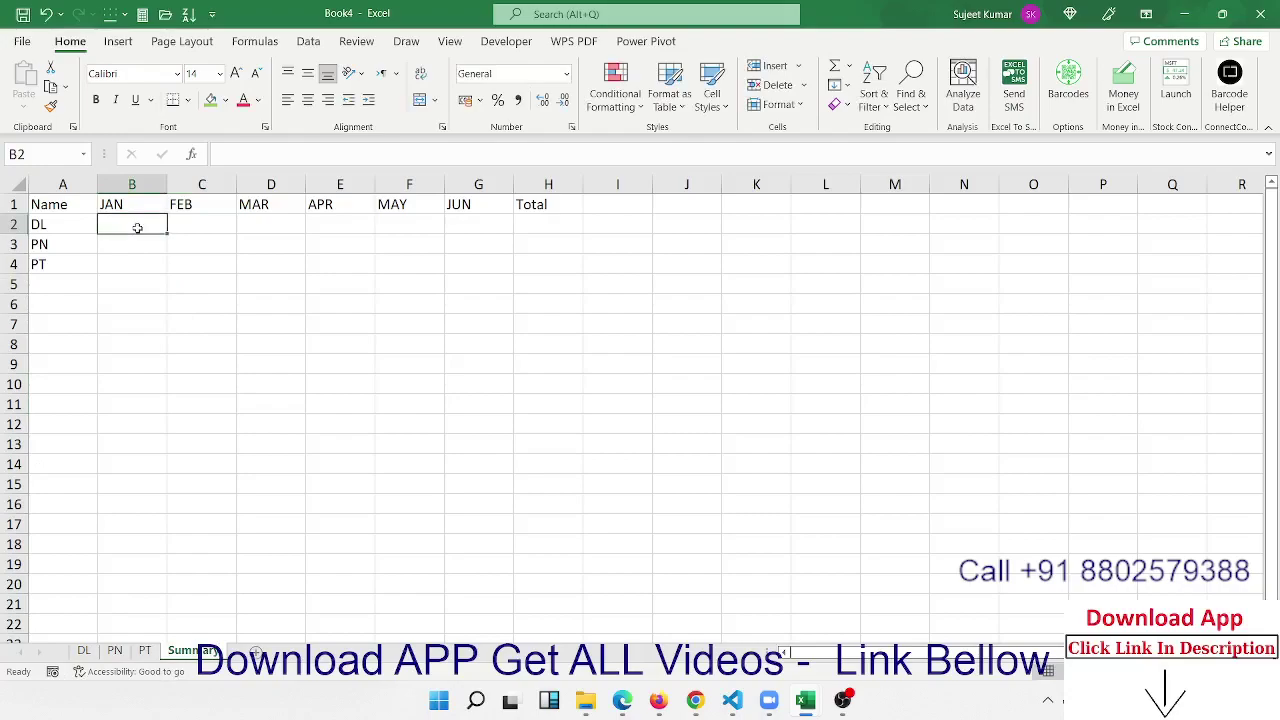
{"action": "left_click", "coordinate": [84, 651]}
{"action": "left_click_drag", "start_coordinate": [140, 404], "coordinate": [505, 400]}
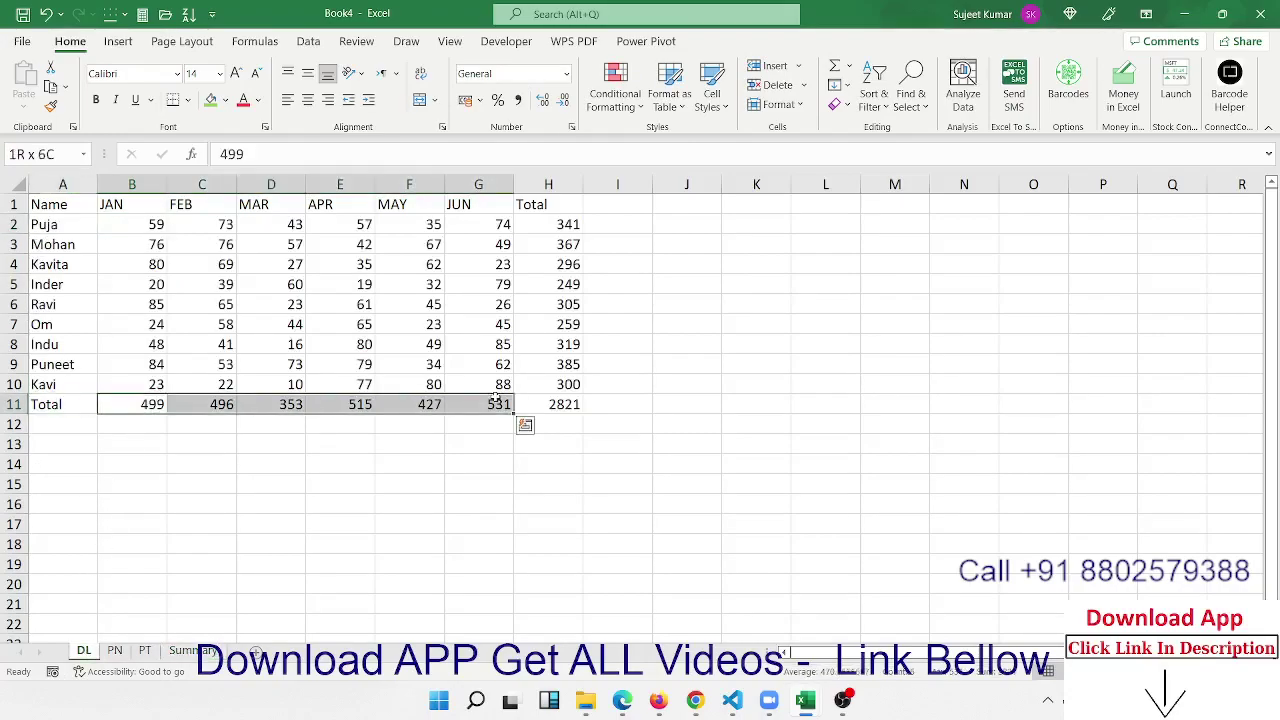
{"action": "left_click", "coordinate": [542, 407], "text": "shift"}
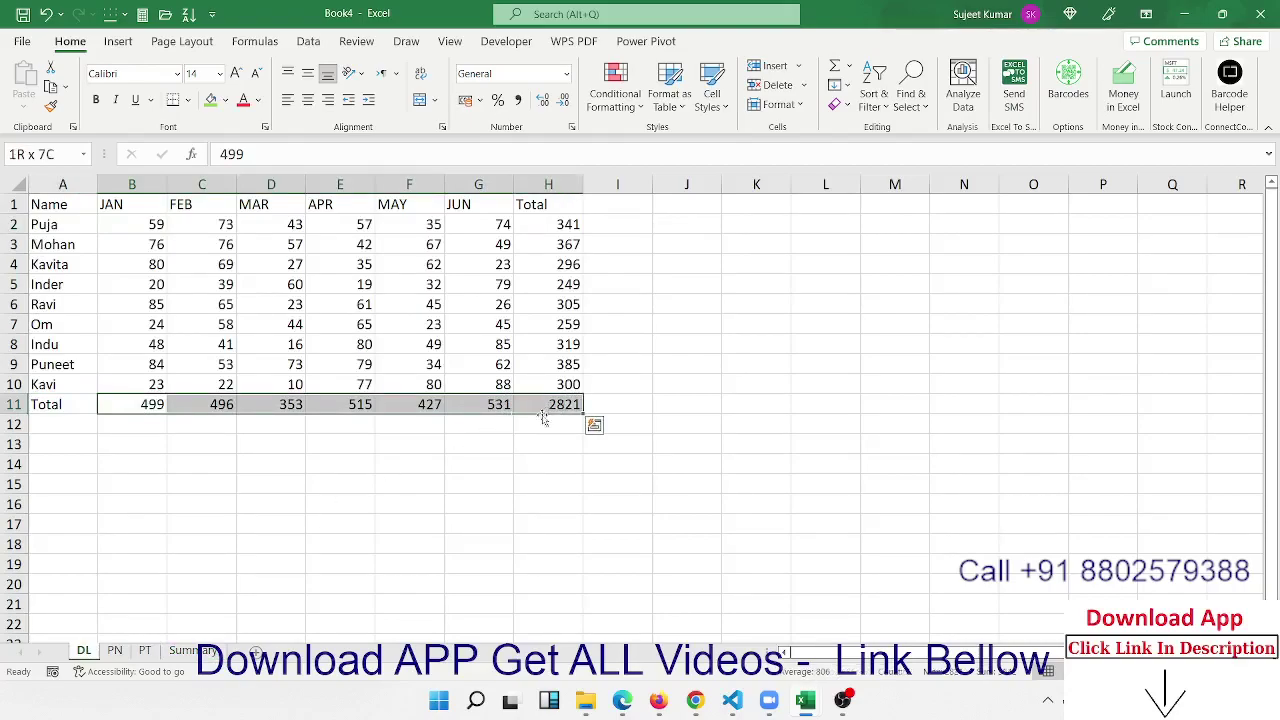
{"action": "key", "text": "ctrl+c"}
{"action": "left_click", "coordinate": [193, 651]}
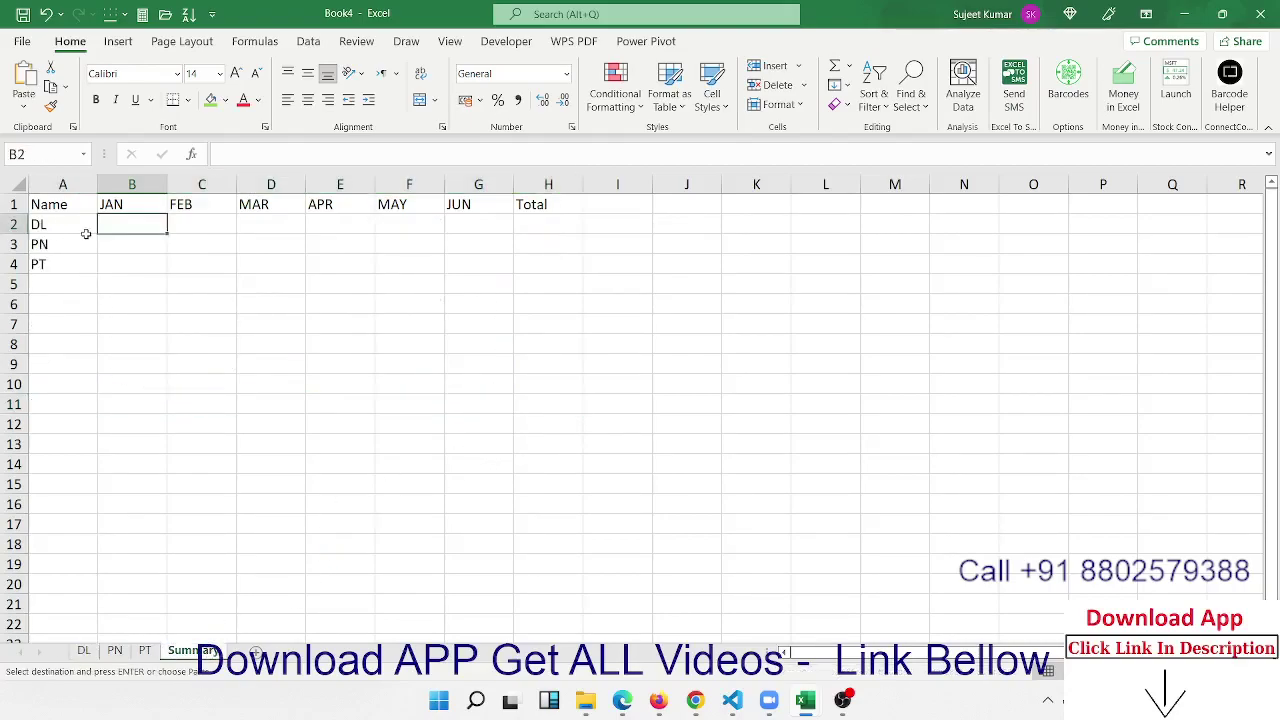
{"action": "key", "text": "ctrl+v"}
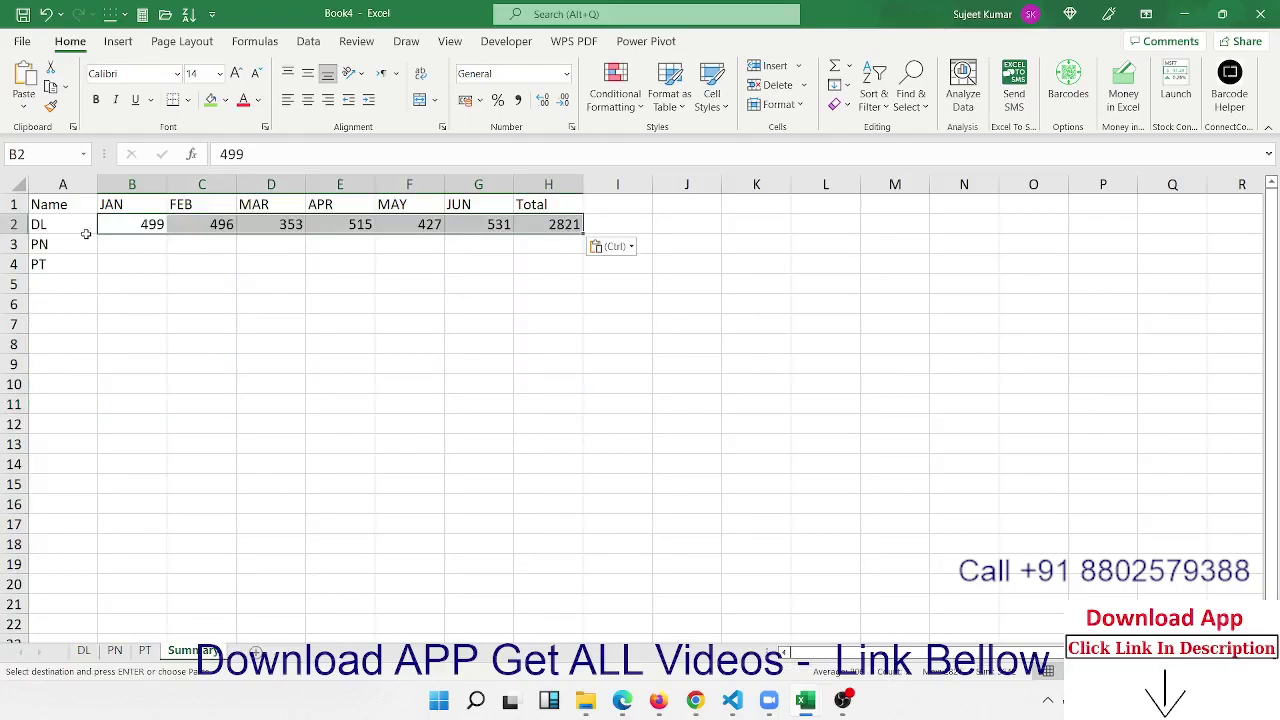
{"action": "left_click", "coordinate": [84, 650]}
{"action": "key", "text": "Escape"}
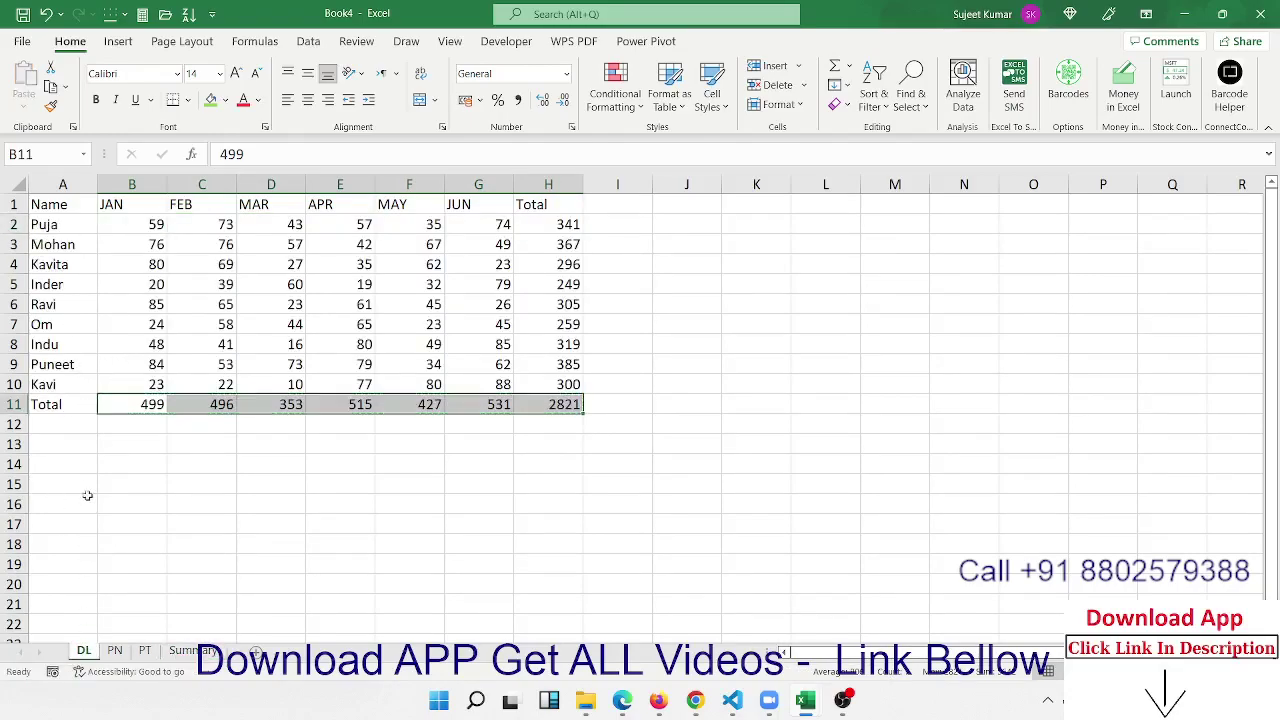
{"action": "left_click", "coordinate": [190, 650]}
{"action": "key", "text": "ctrl+v"}
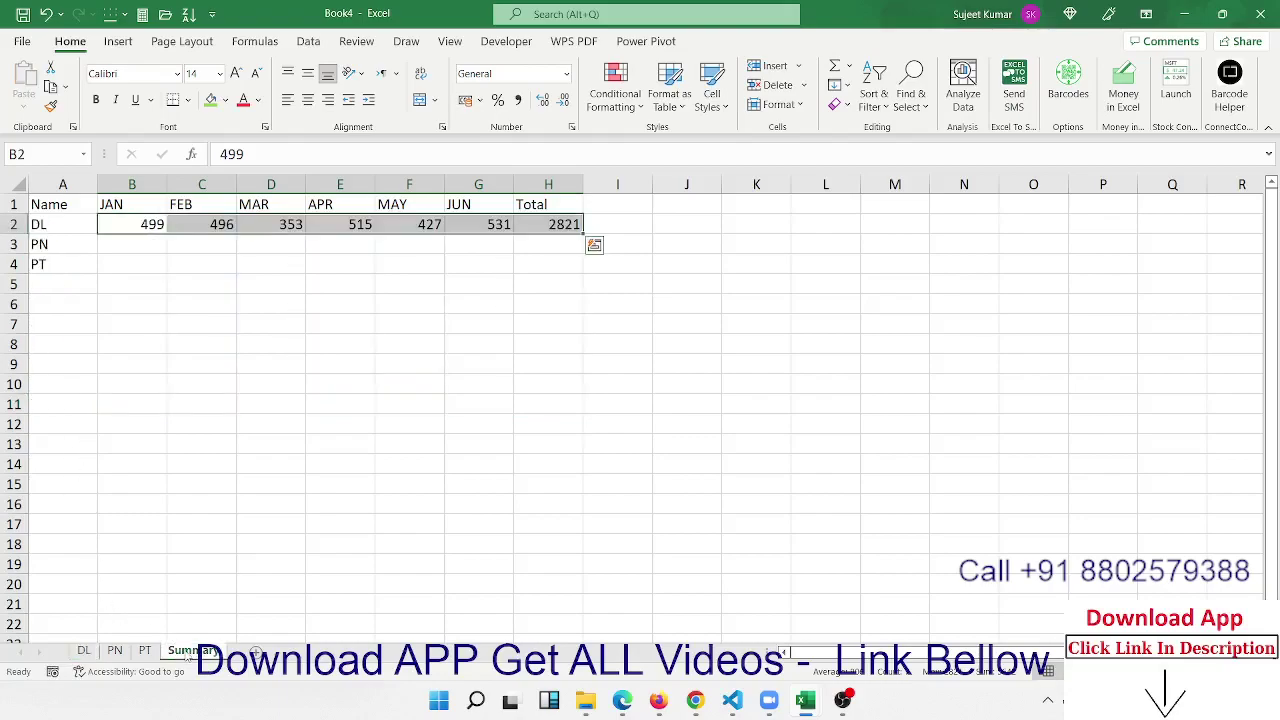
{"action": "key", "text": "ctrl+z"}
{"action": "left_click", "coordinate": [202, 365]}
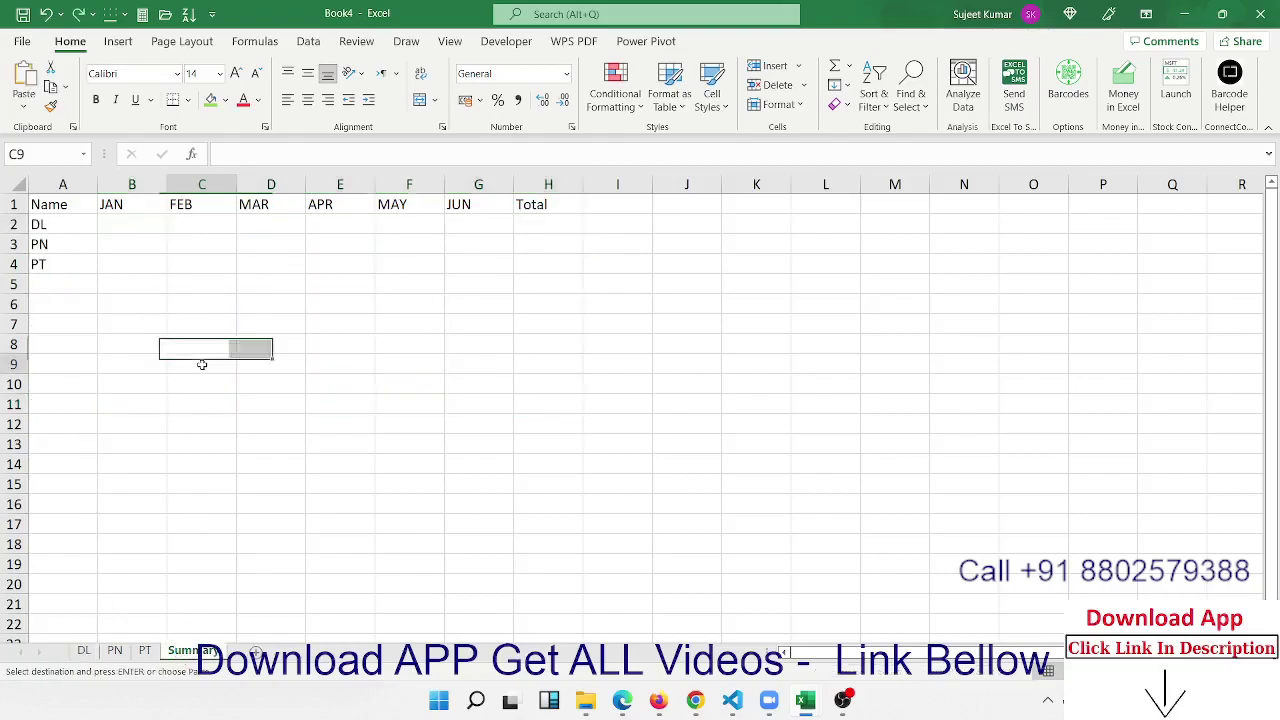
In B2, enter a SUMIF that sums DL column B where DL column A is 'Total'
{"action": "left_click", "coordinate": [122, 207]}
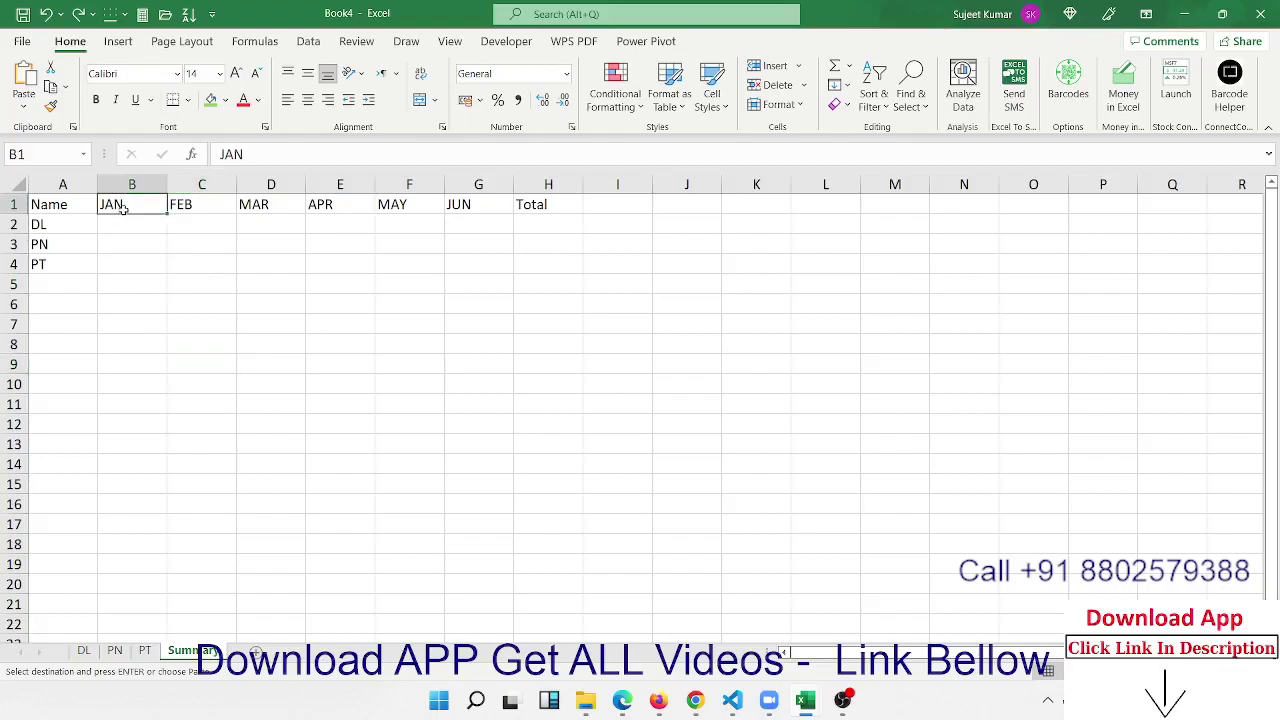
{"action": "left_click", "coordinate": [118, 233]}
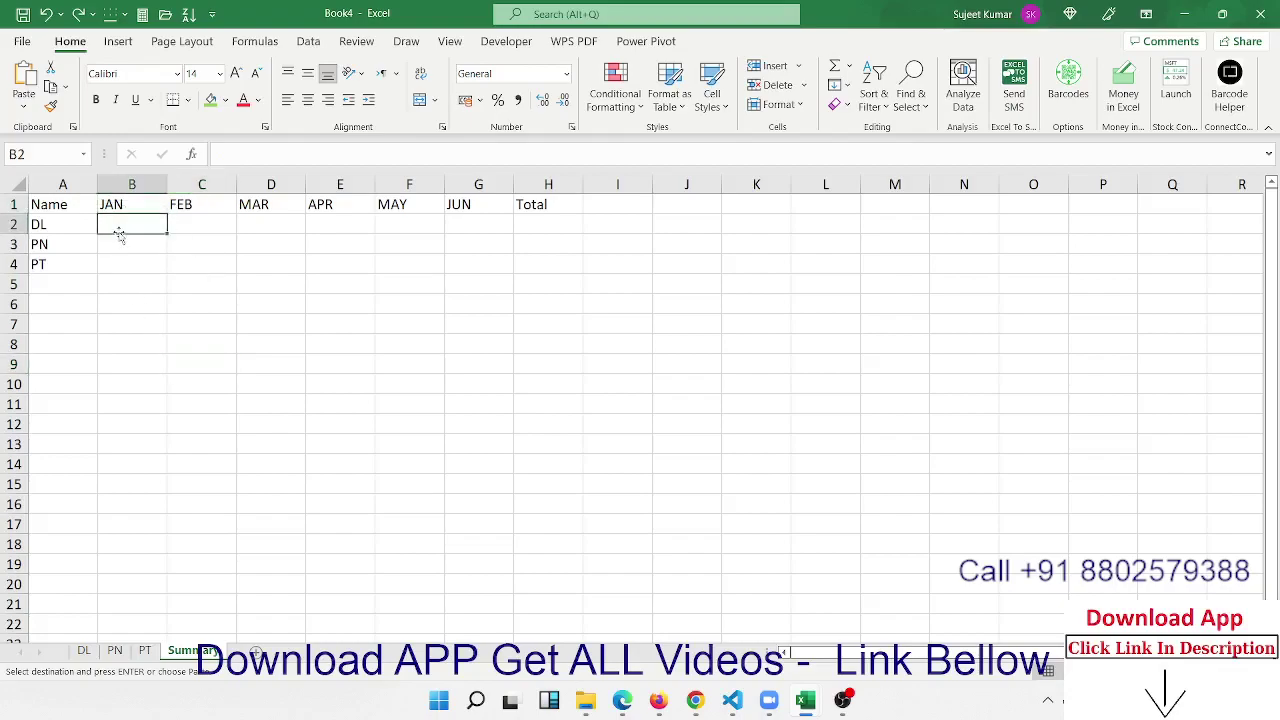
{"action": "type", "text": "="}
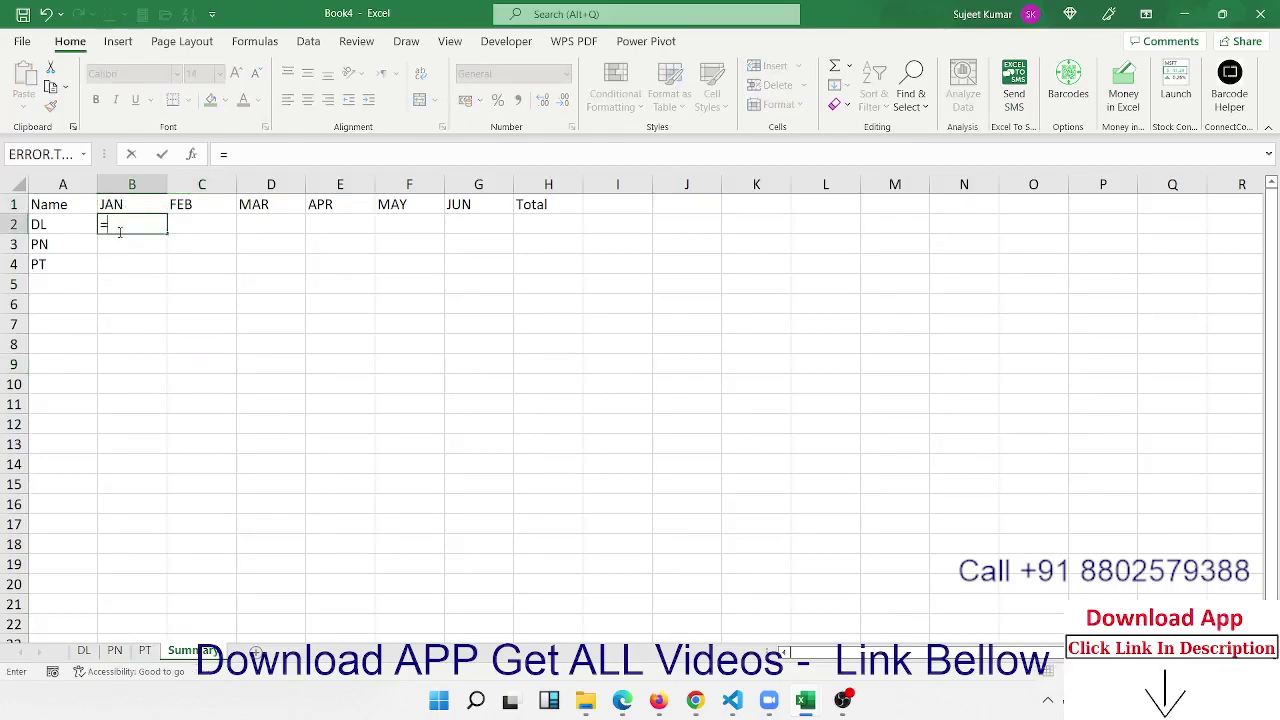
{"action": "type", "text": "sum"}
{"action": "key", "text": "Down"}
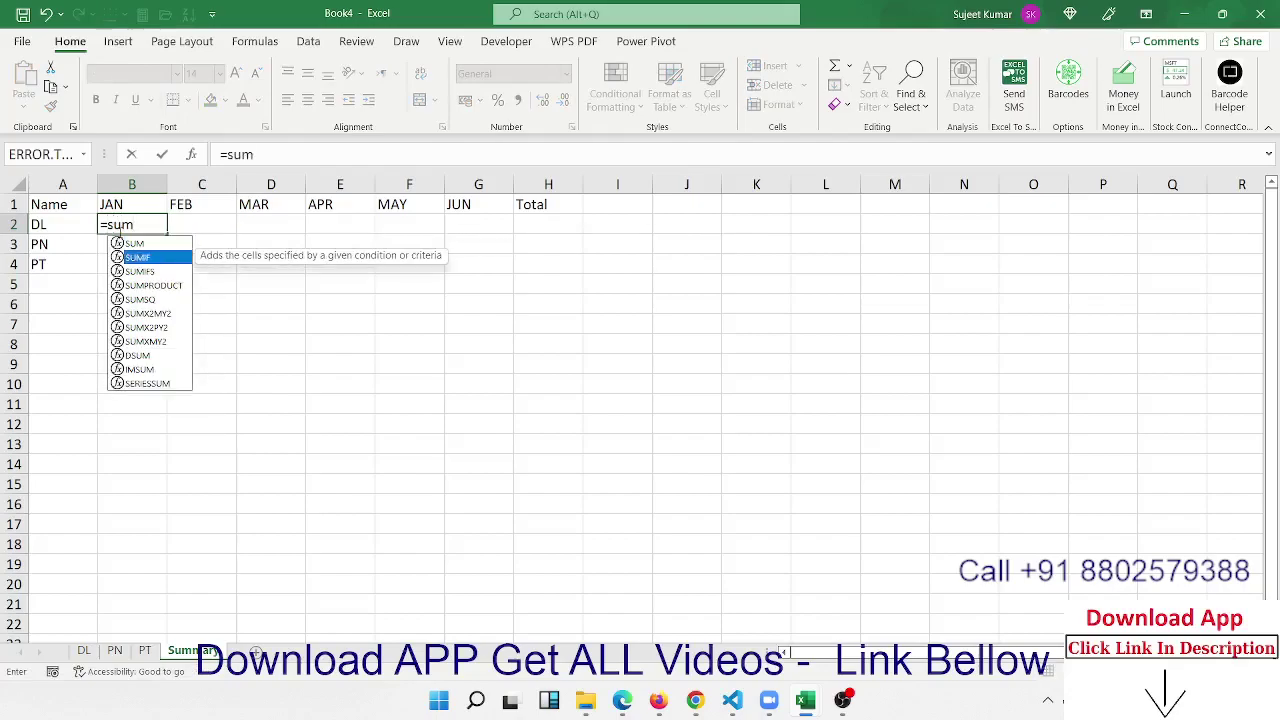
{"action": "key", "text": "Tab"}
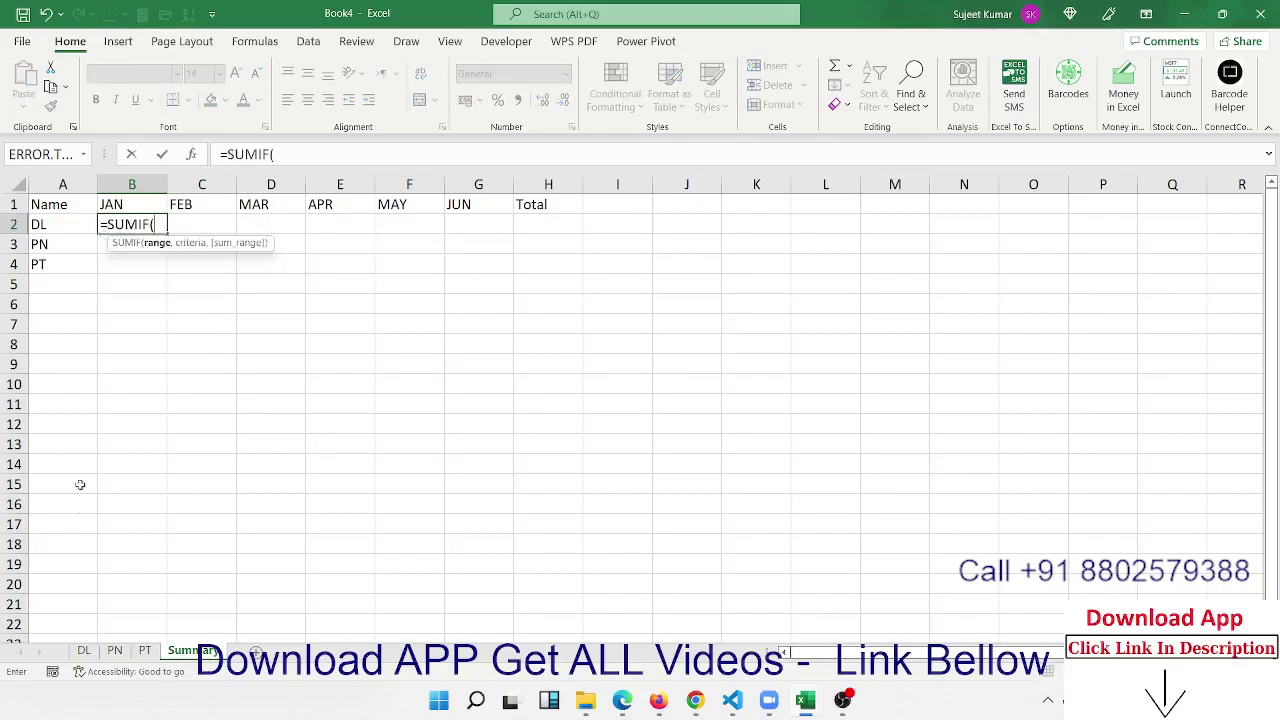
{"action": "left_click", "coordinate": [84, 650]}
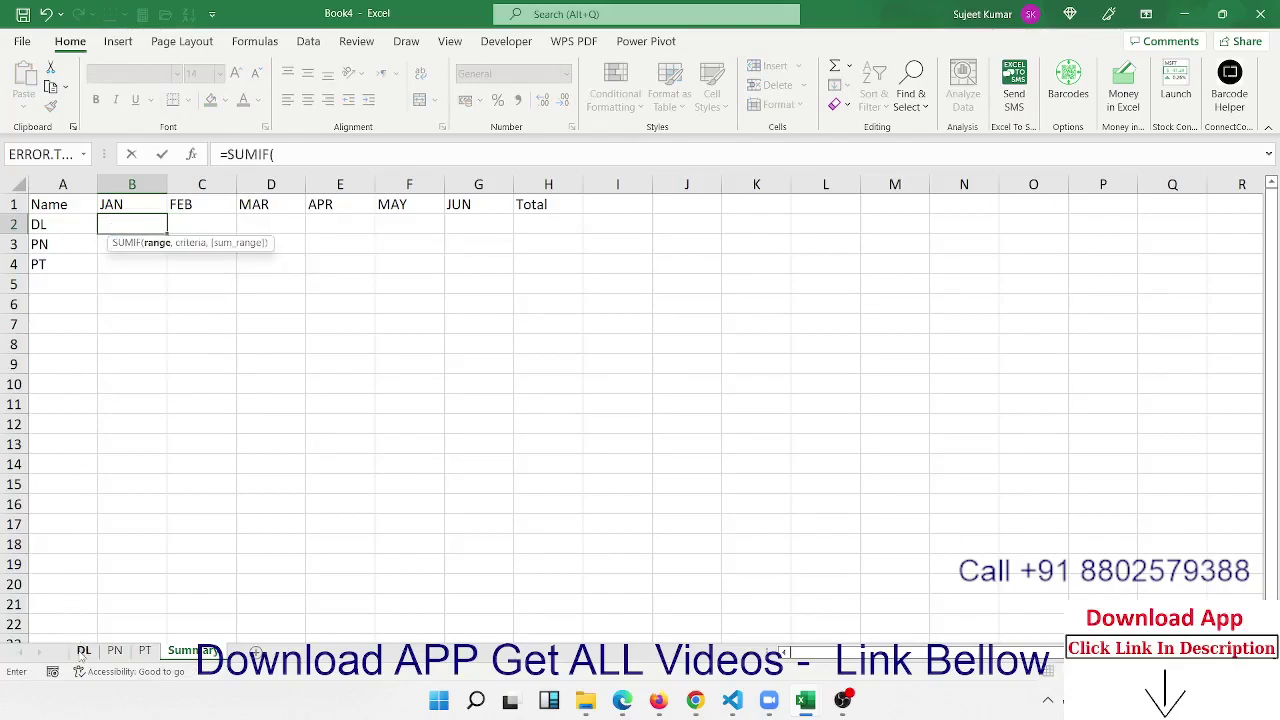
{"action": "left_click", "coordinate": [75, 185]}
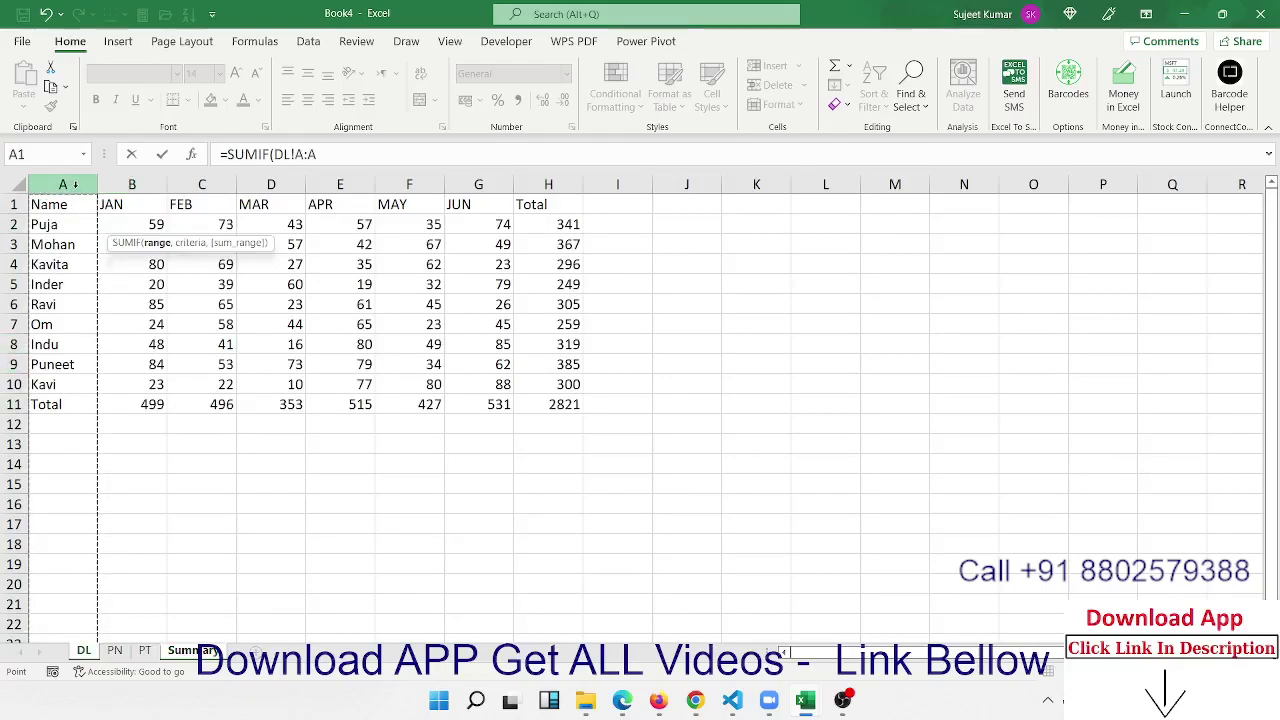
{"action": "type", "text": ","}
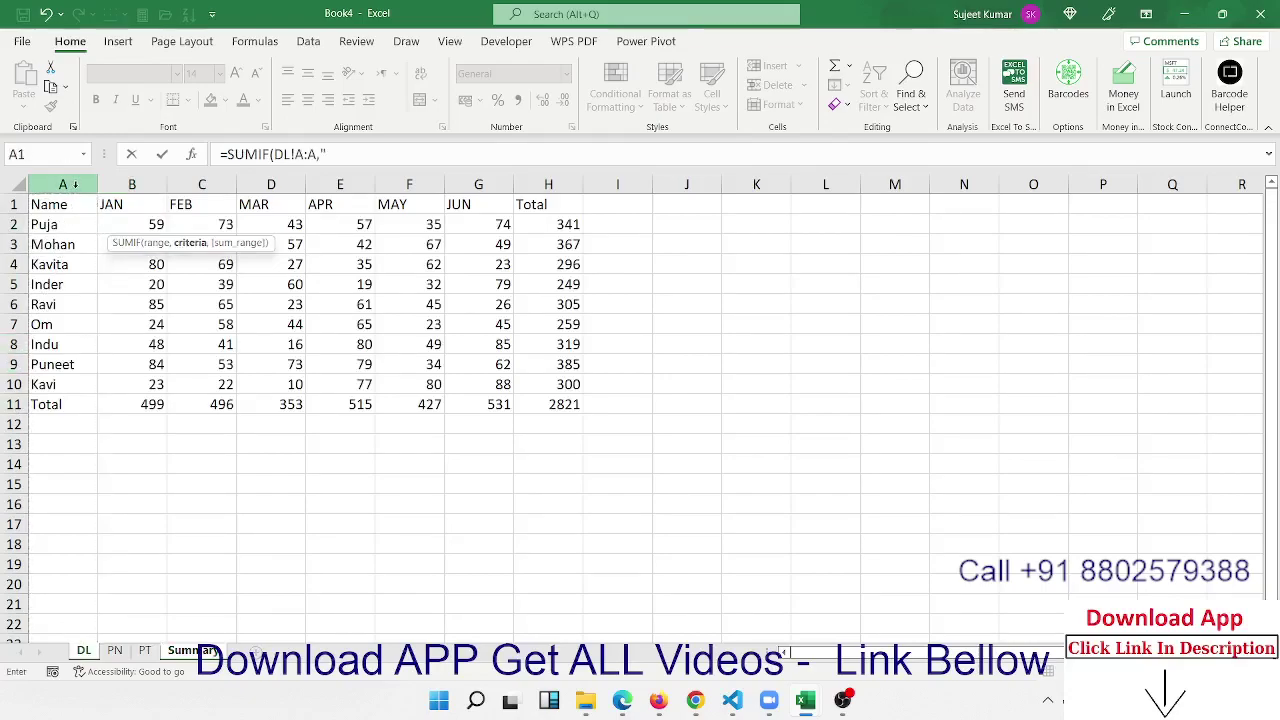
{"action": "type", "text": "otal"}
{"action": "type", "text": ","}
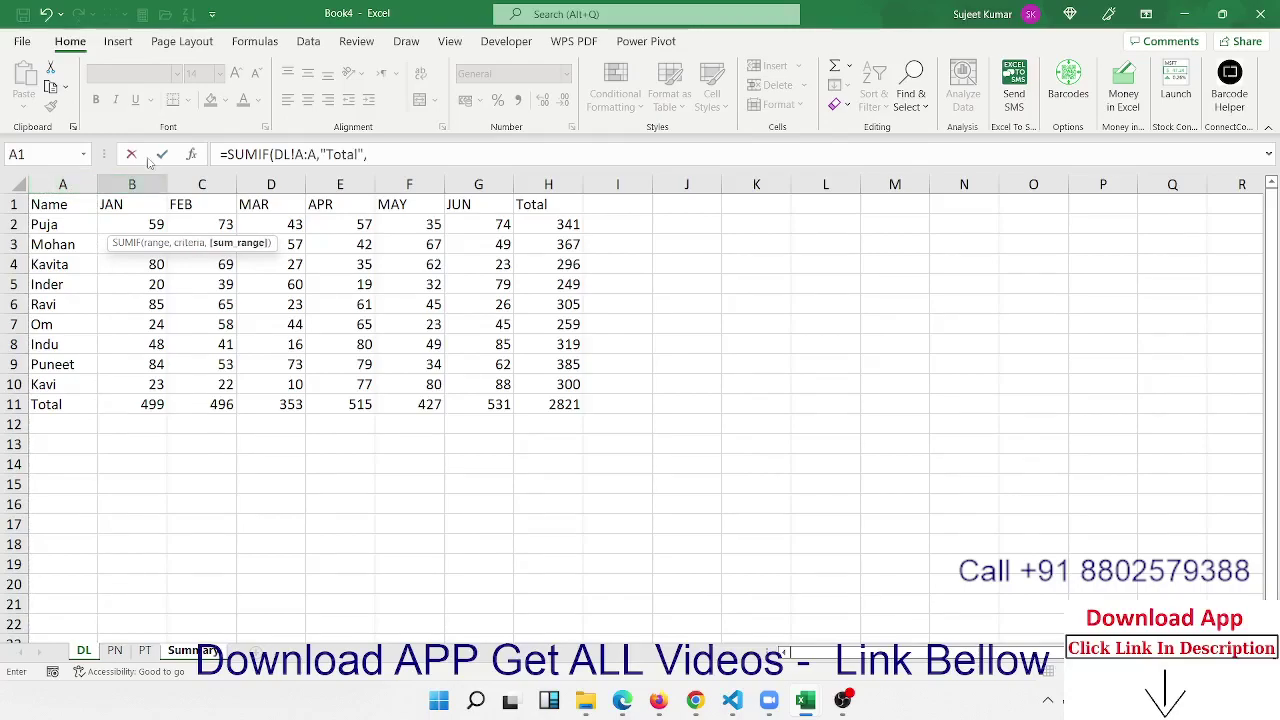
{"action": "left_click", "coordinate": [132, 184]}
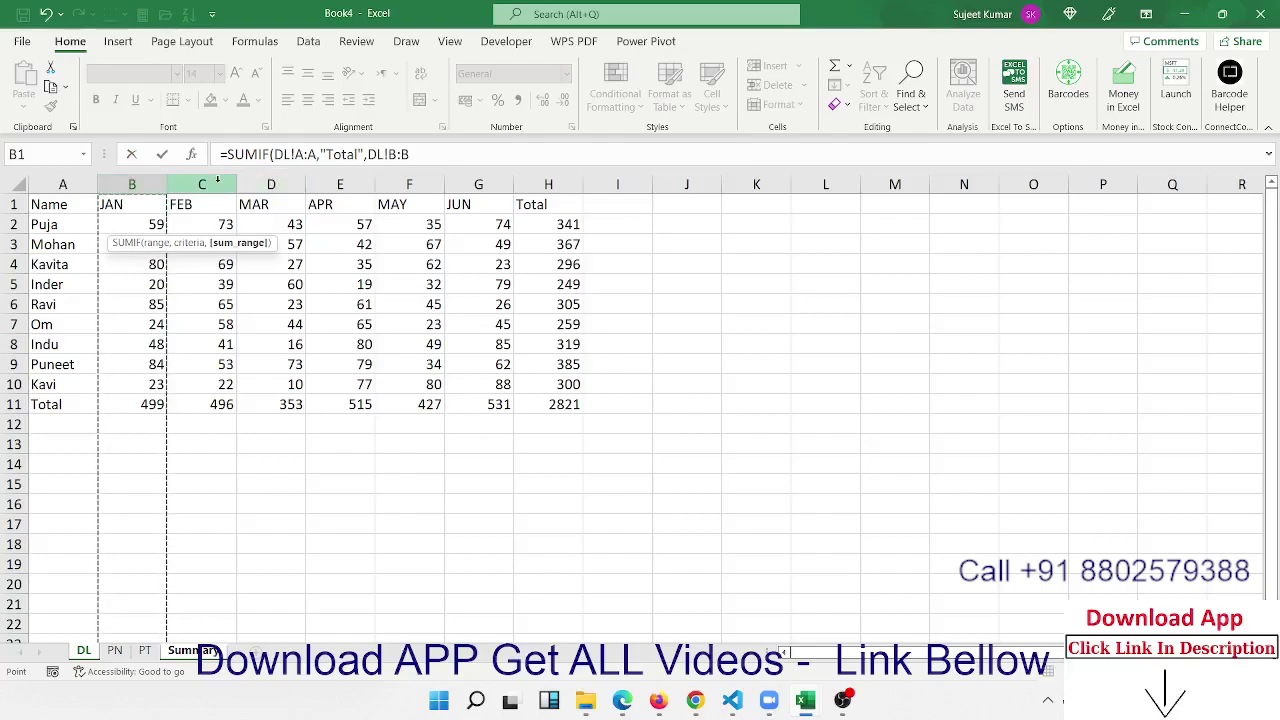
{"action": "key", "text": "Return"}
Make DL!$A:$A absolute and fill B2 across to H2, giving 499 through 2821
{"action": "left_click", "coordinate": [150, 226]}
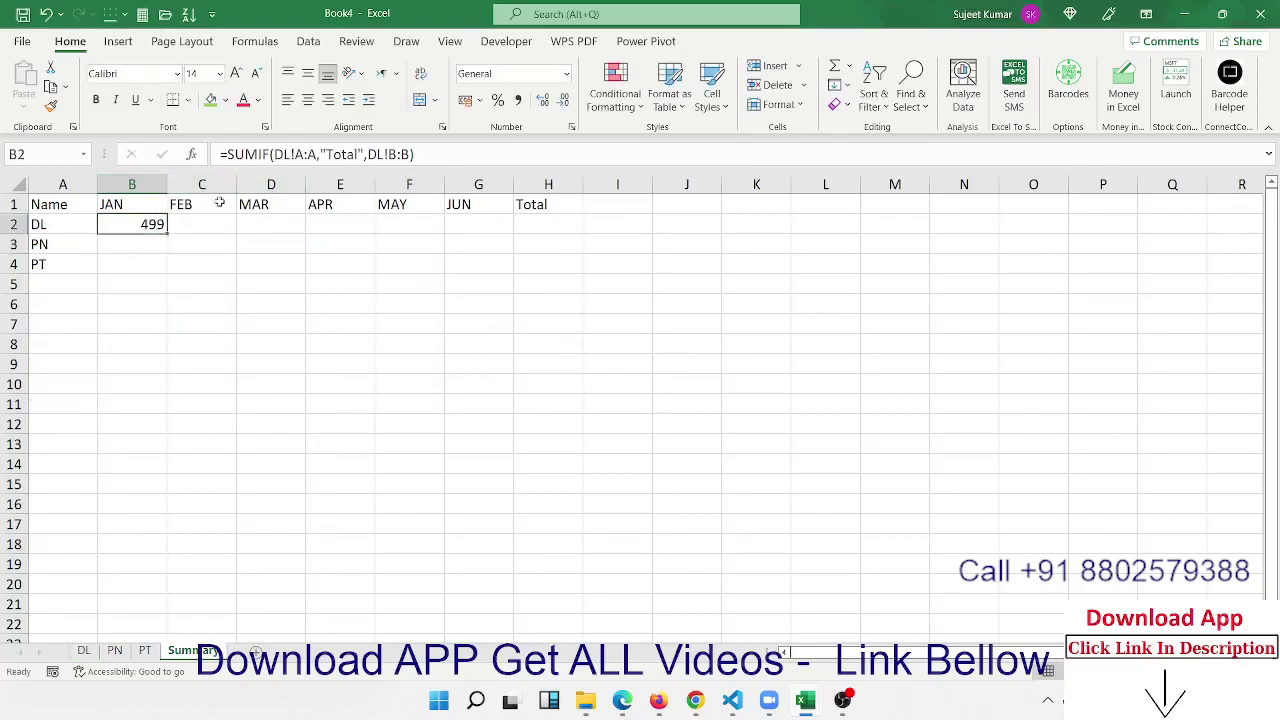
{"action": "left_click", "coordinate": [309, 154]}
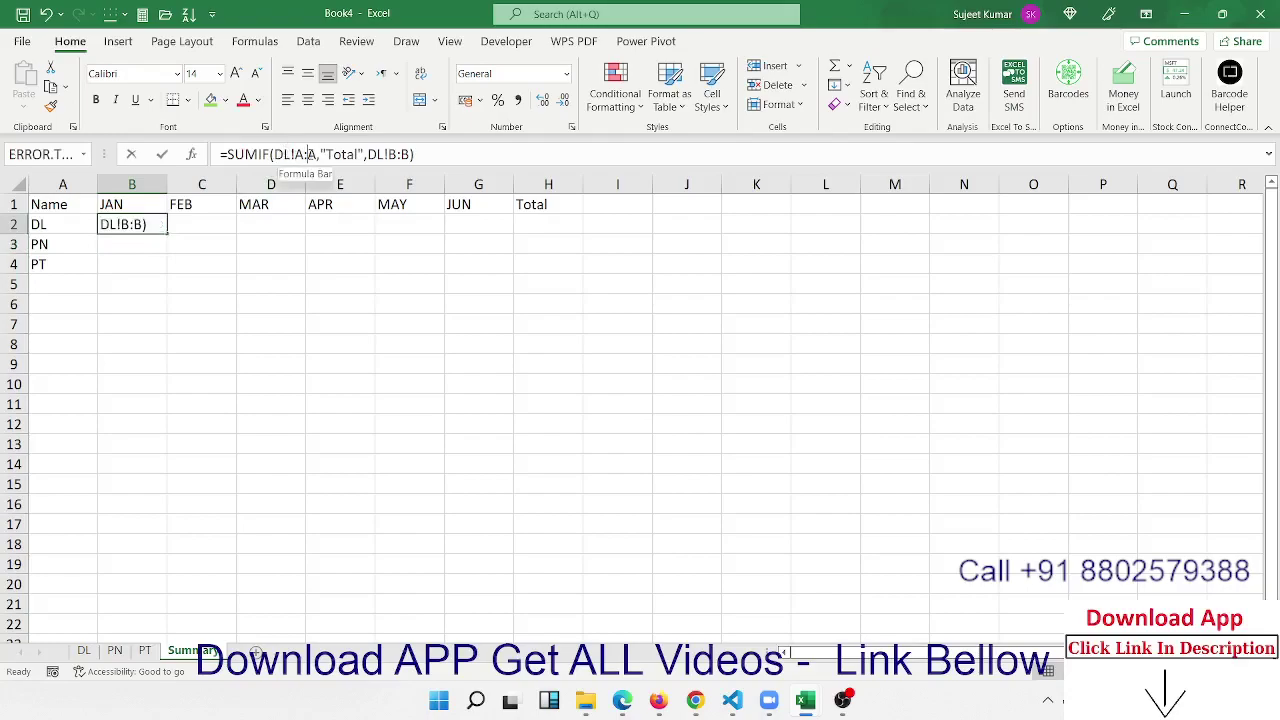
{"action": "key", "text": "F4"}
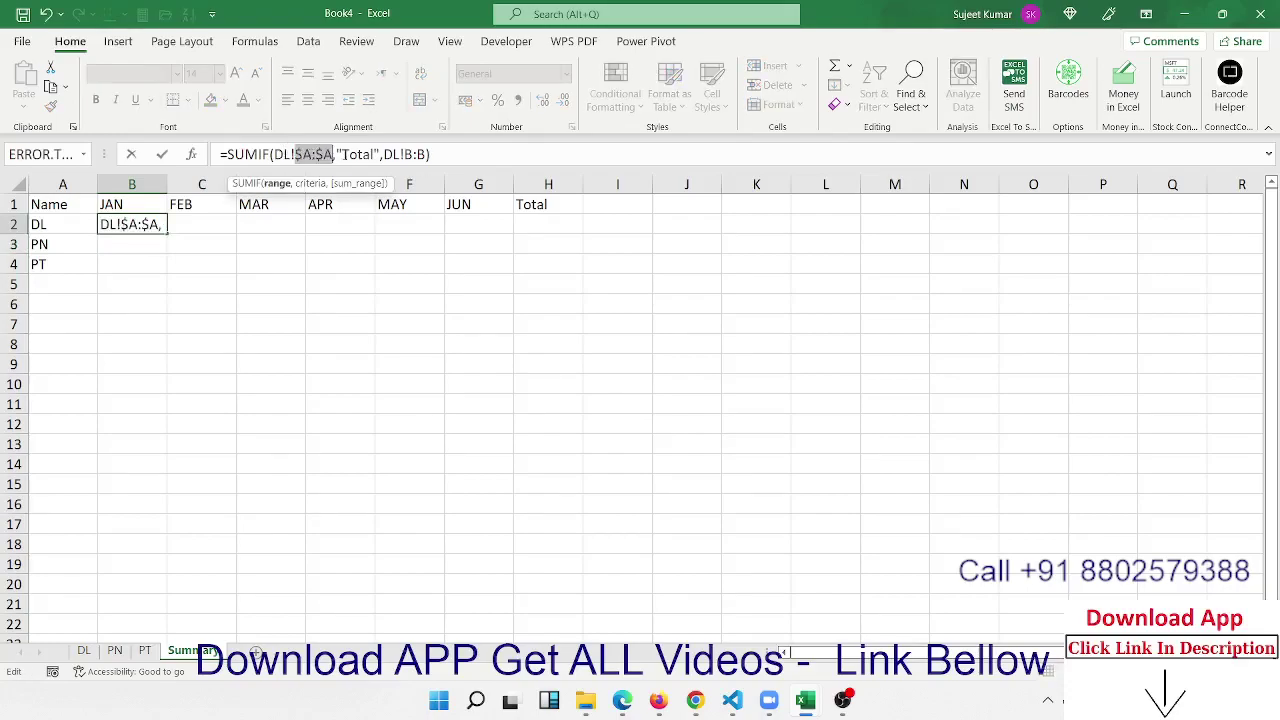
{"action": "key", "text": "Return"}
{"action": "key", "text": "Return"}
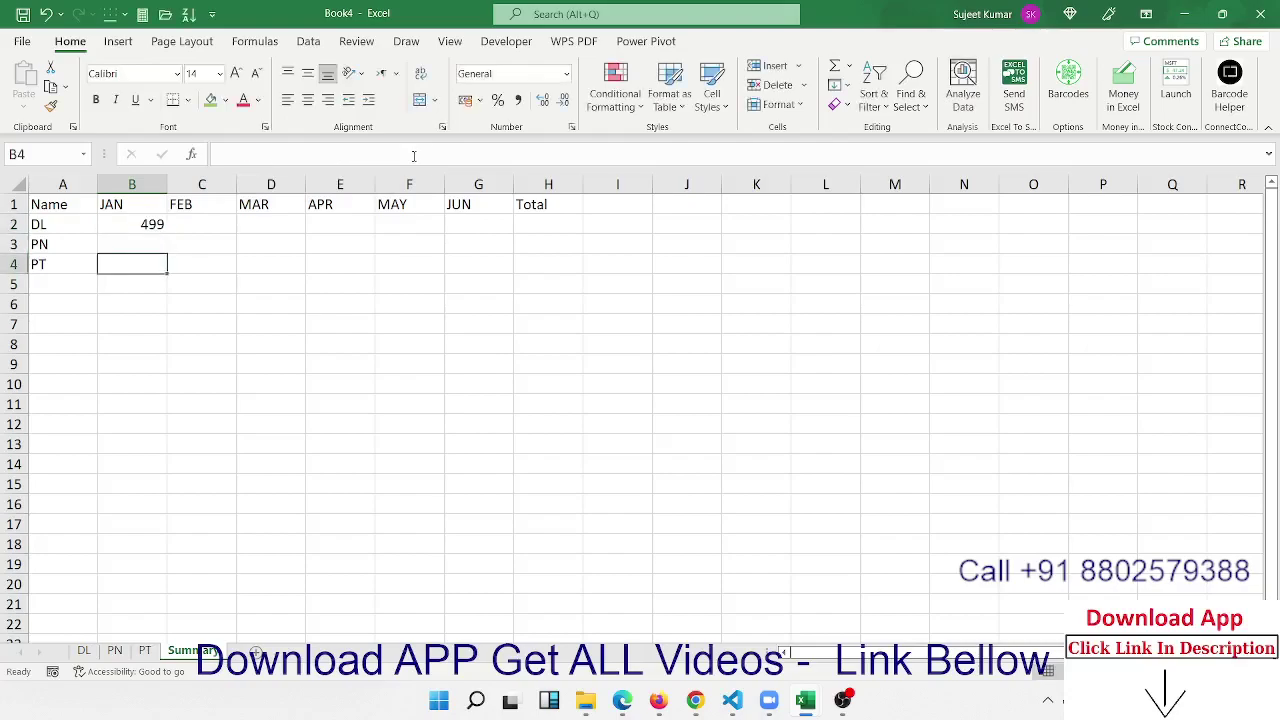
{"action": "left_click", "coordinate": [162, 225]}
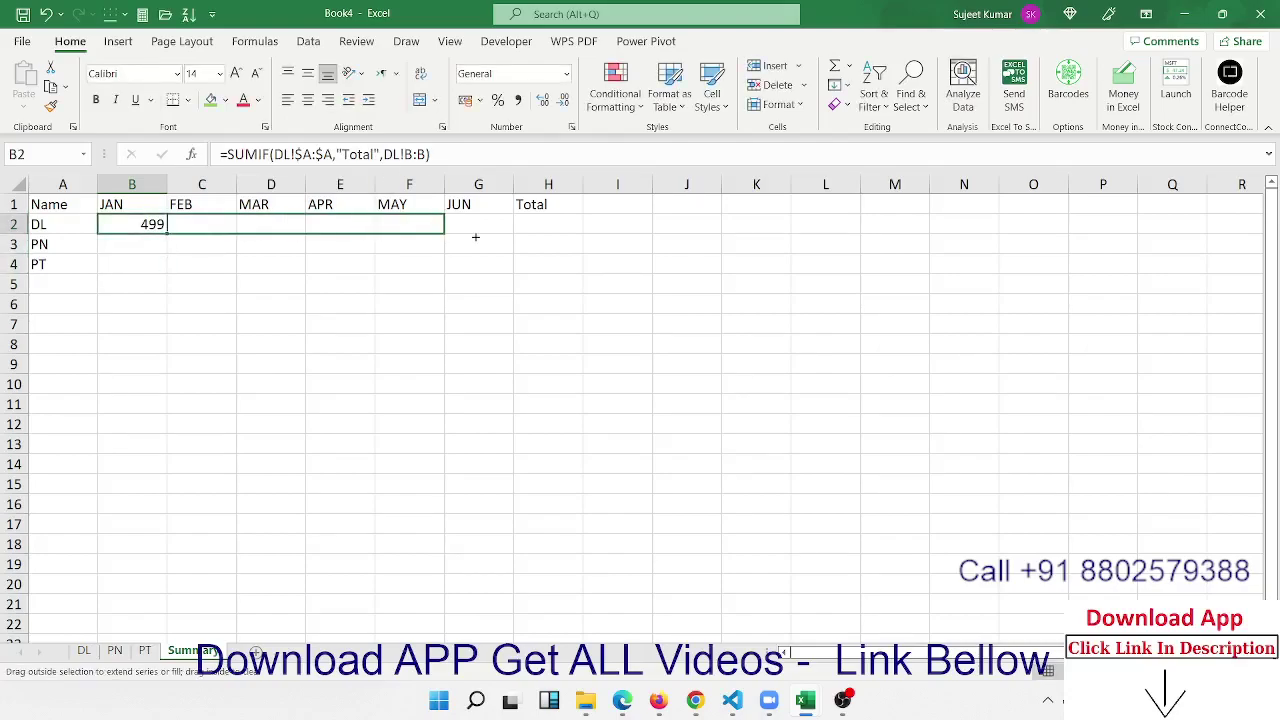
{"action": "left_click_drag", "start_coordinate": [170, 231], "coordinate": [556, 237]}
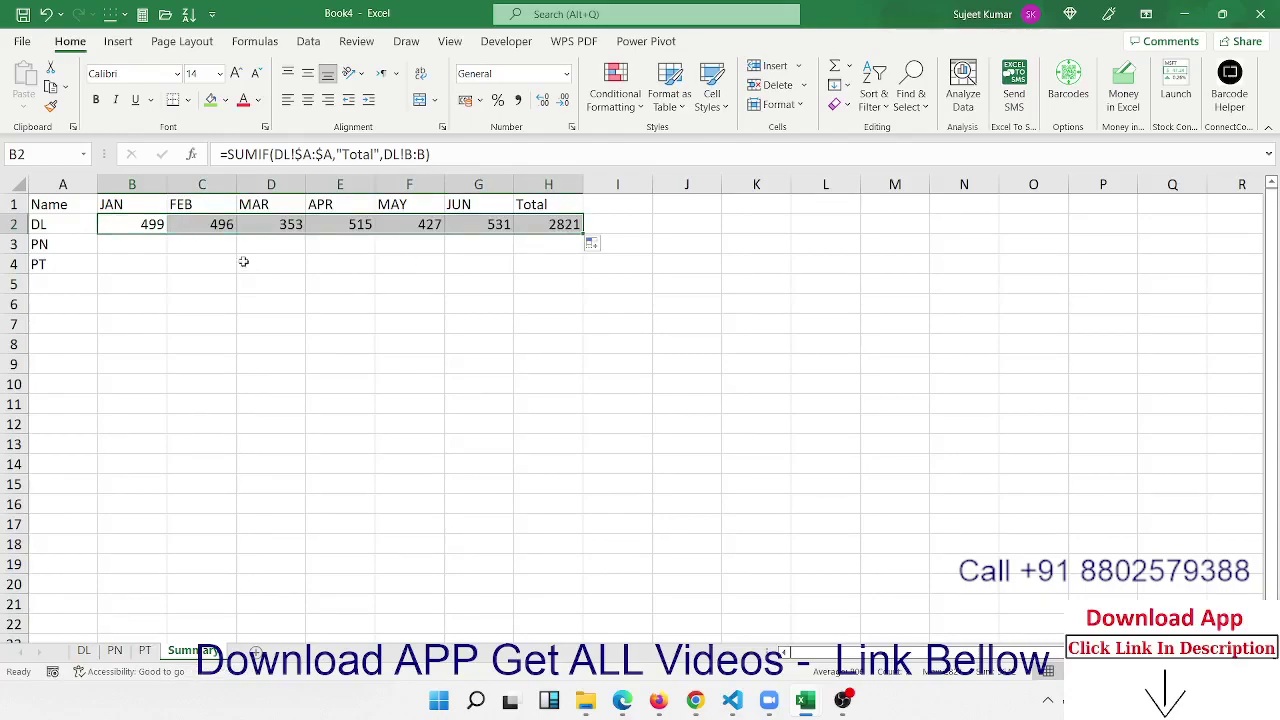
{"action": "left_click", "coordinate": [146, 243]}
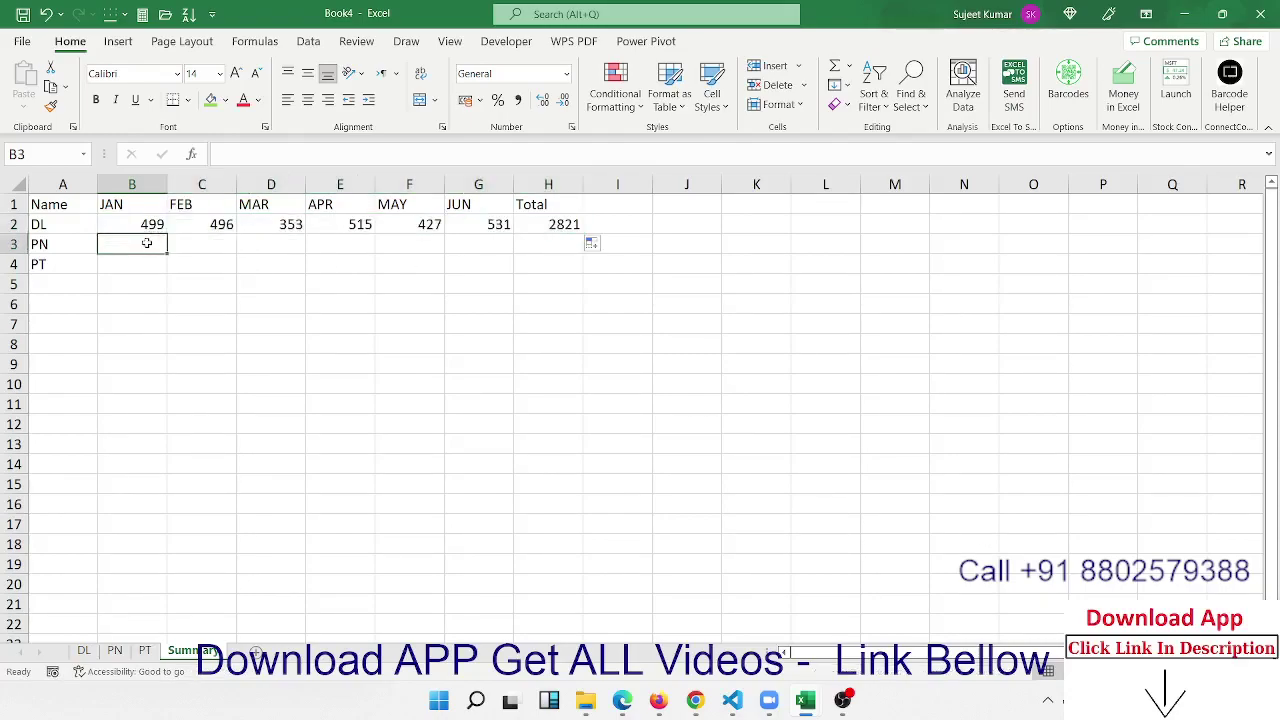
{"action": "type", "text": "=sum"}
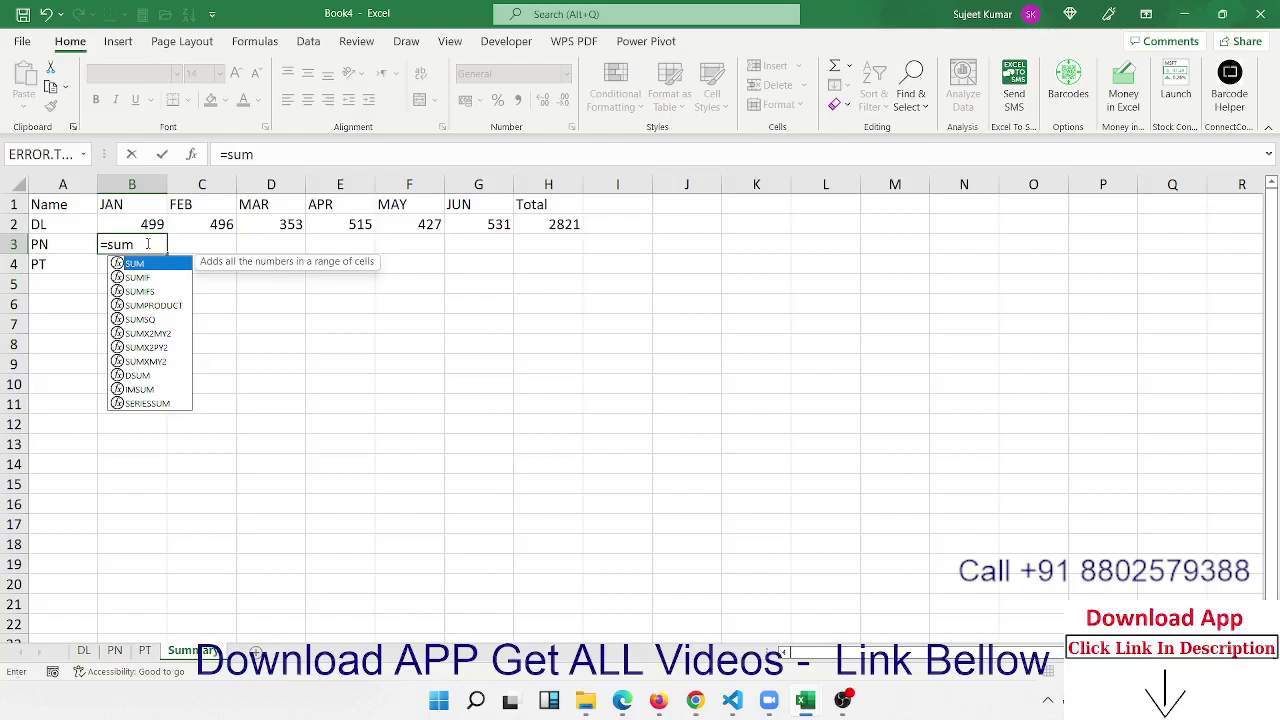
{"action": "type", "text": "("}
{"action": "key", "text": "Left"}
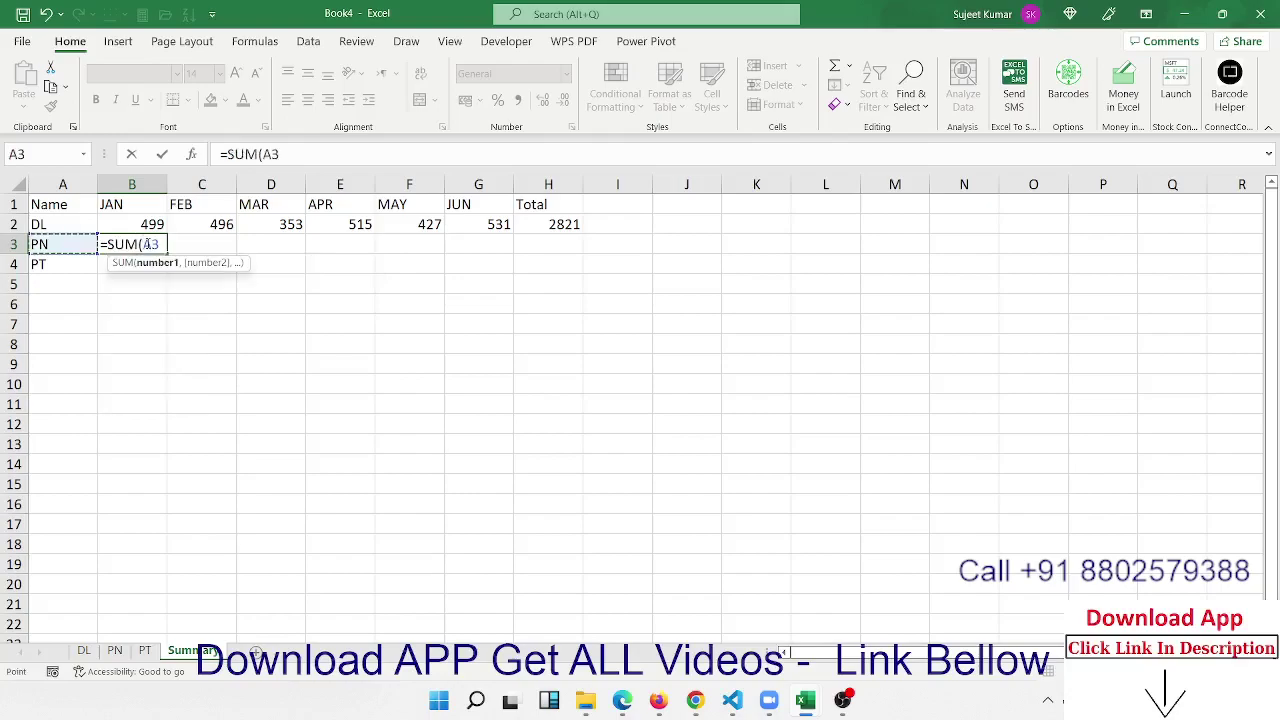
{"action": "type", "text": ","}
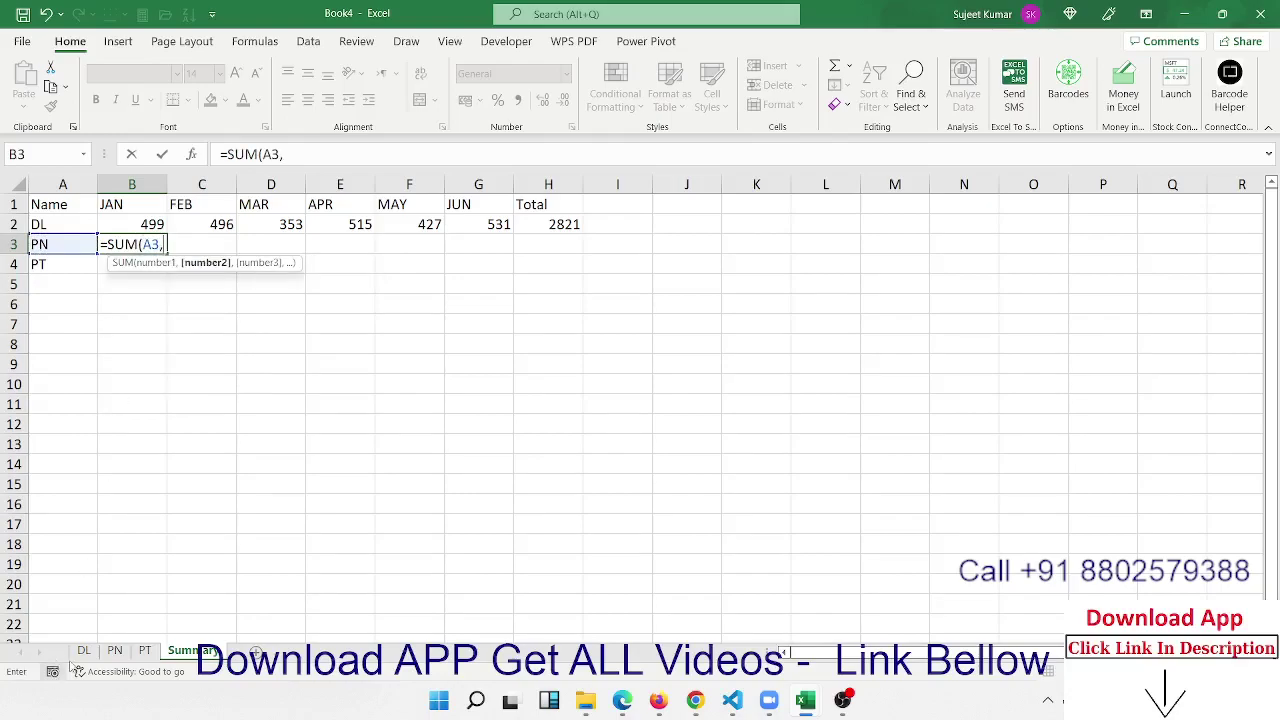
{"action": "left_click", "coordinate": [114, 650]}
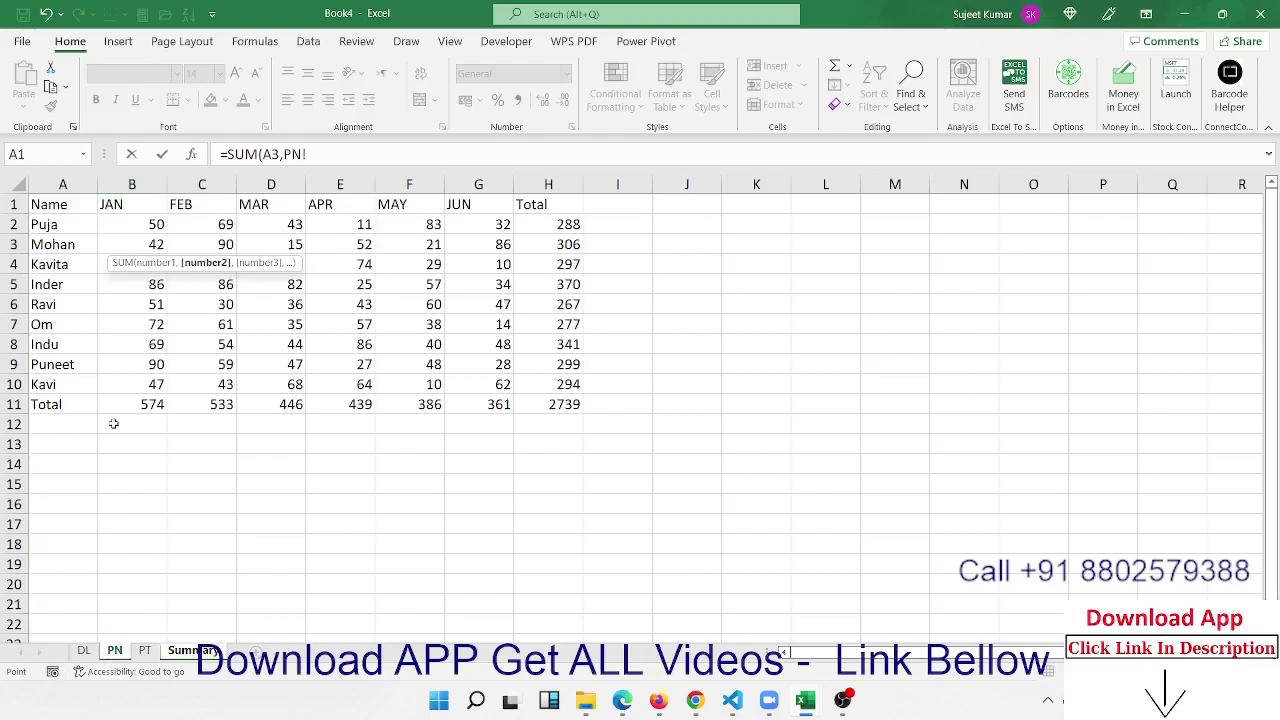
{"action": "left_click", "coordinate": [55, 188]}
{"action": "left_click_drag", "start_coordinate": [55, 188], "coordinate": [536, 186]}
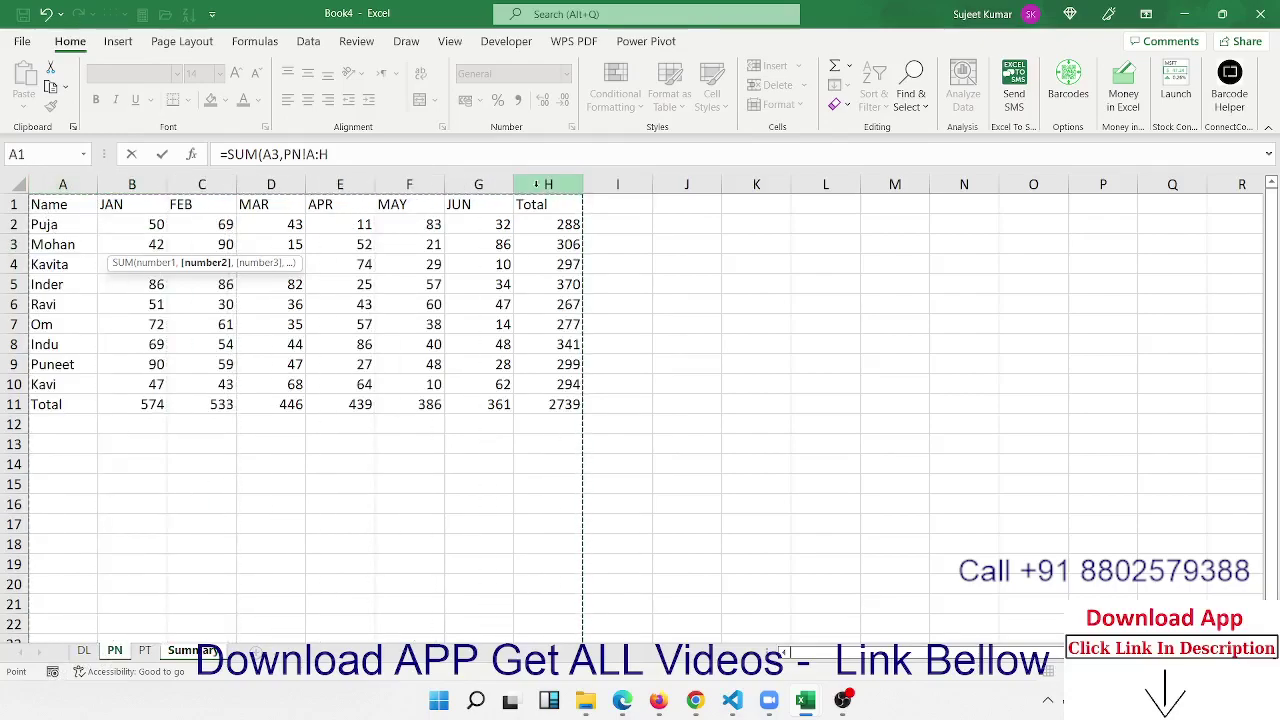
{"action": "key", "text": "Escape"}
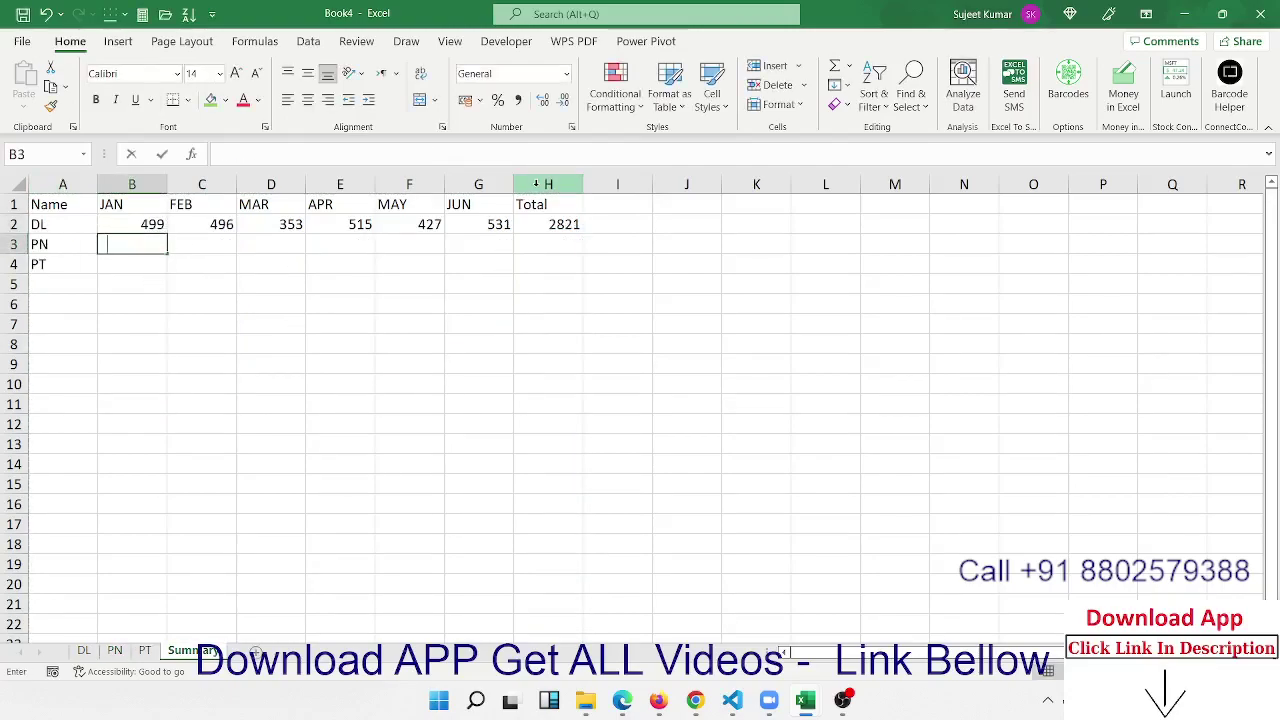
In B3, enter a SUMIF summing PN column B for PN column A's 'Total' rows
{"action": "type", "text": "=su"}
{"action": "key", "text": "Tab"}
{"action": "key", "text": "BackSpace"}
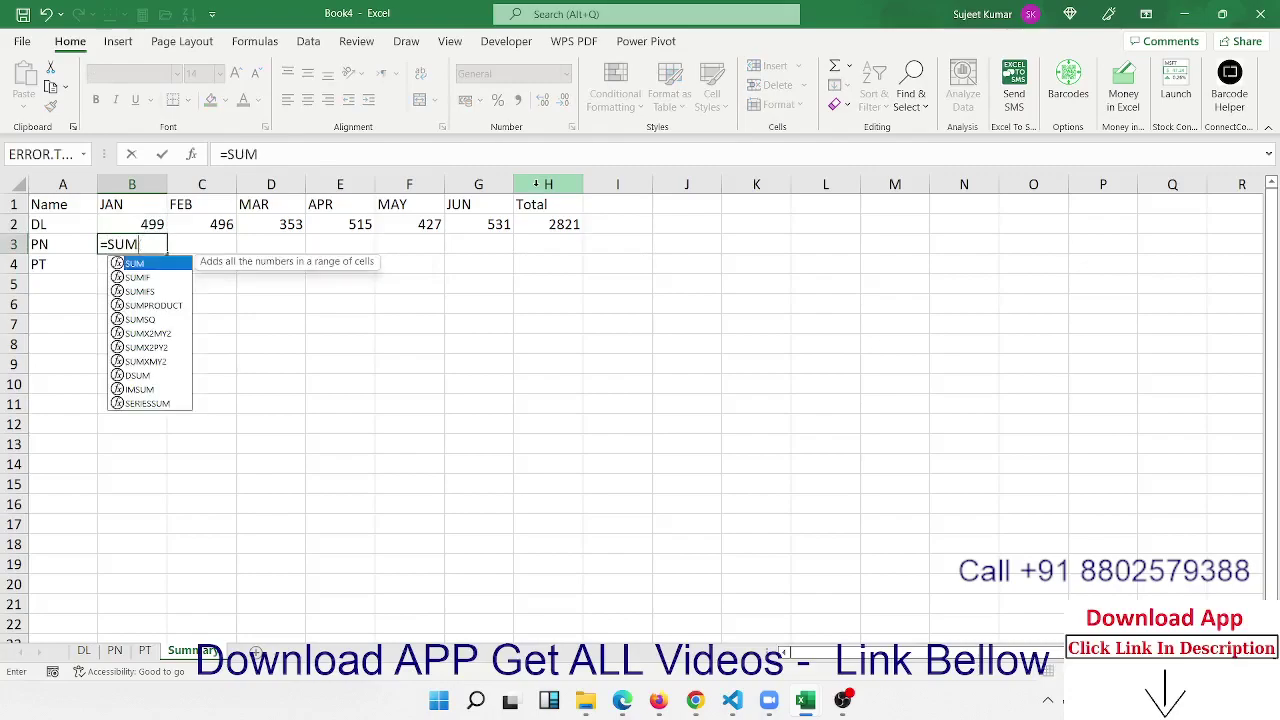
{"action": "key", "text": "Down"}
{"action": "key", "text": "Tab"}
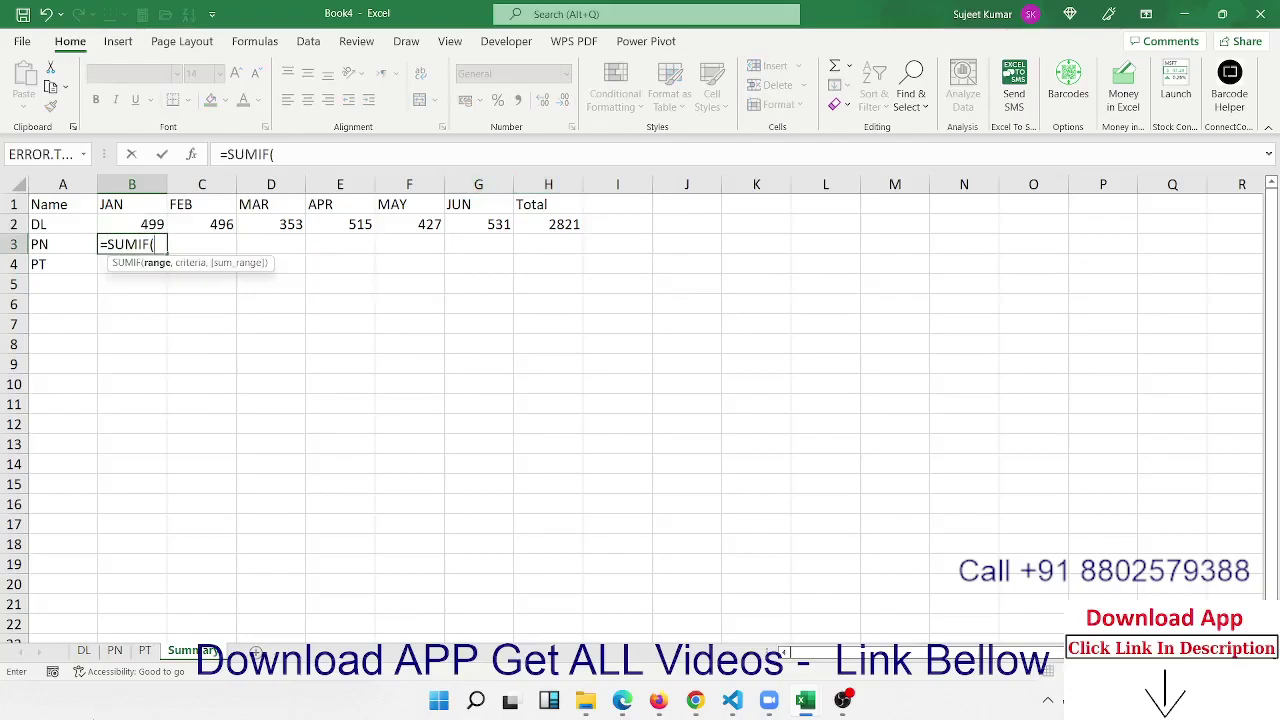
{"action": "left_click", "coordinate": [114, 650]}
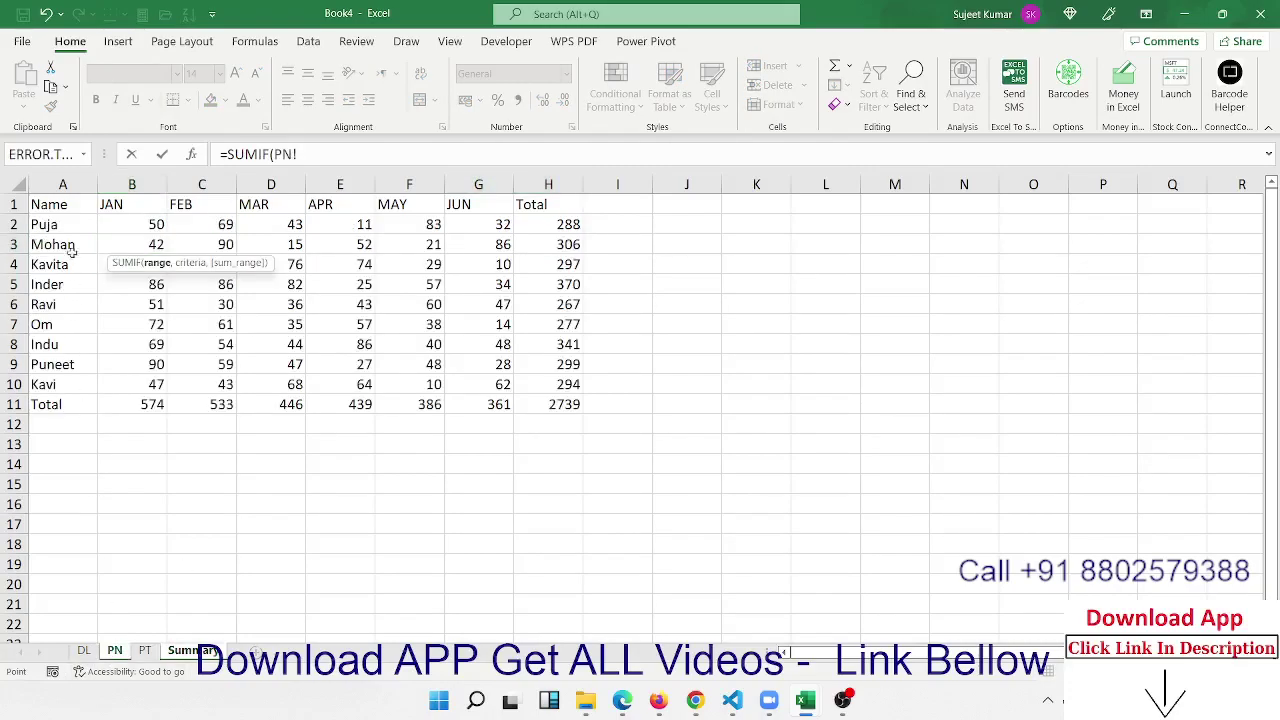
{"action": "left_click", "coordinate": [63, 184]}
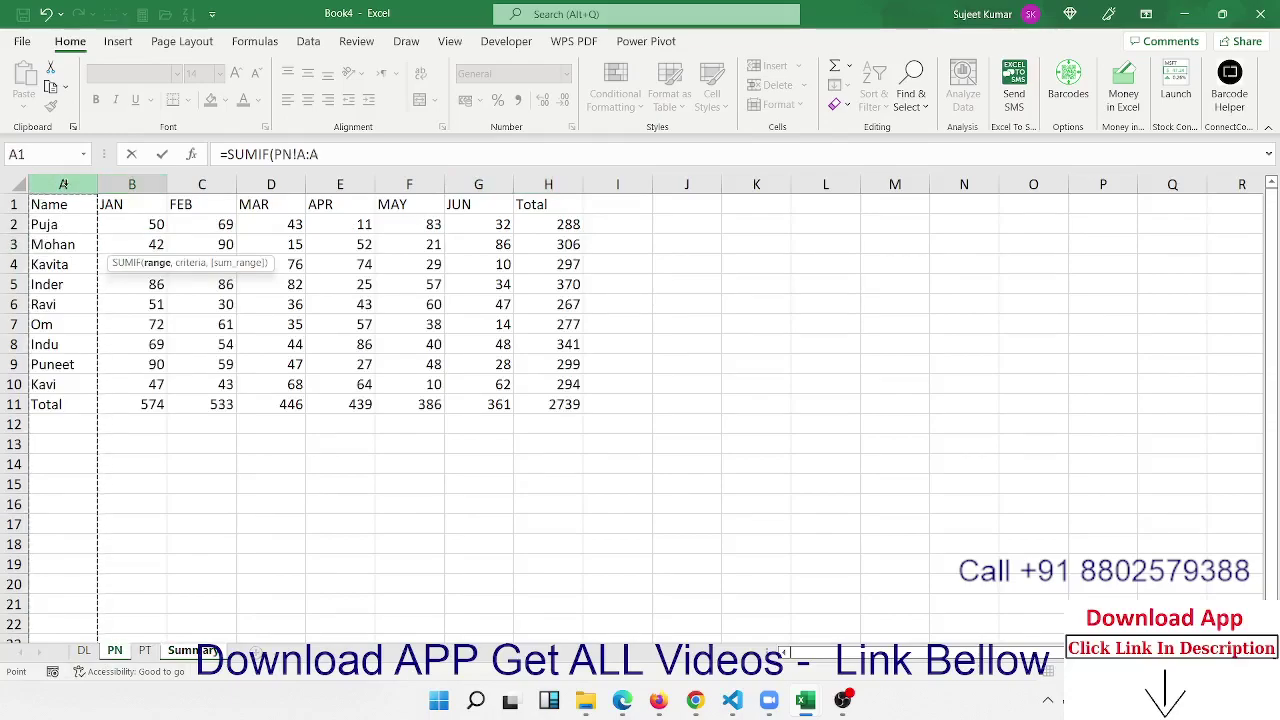
{"action": "type", "text": ",\"To"}
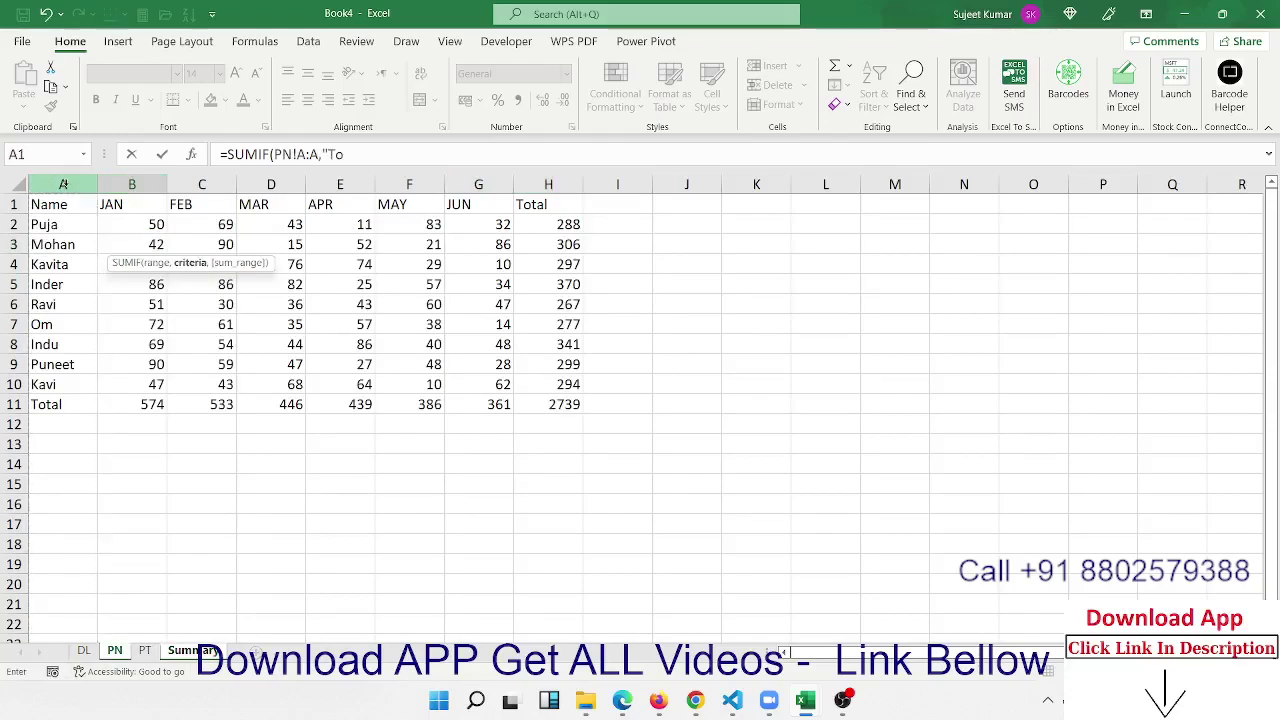
{"action": "type", "text": "tal"}
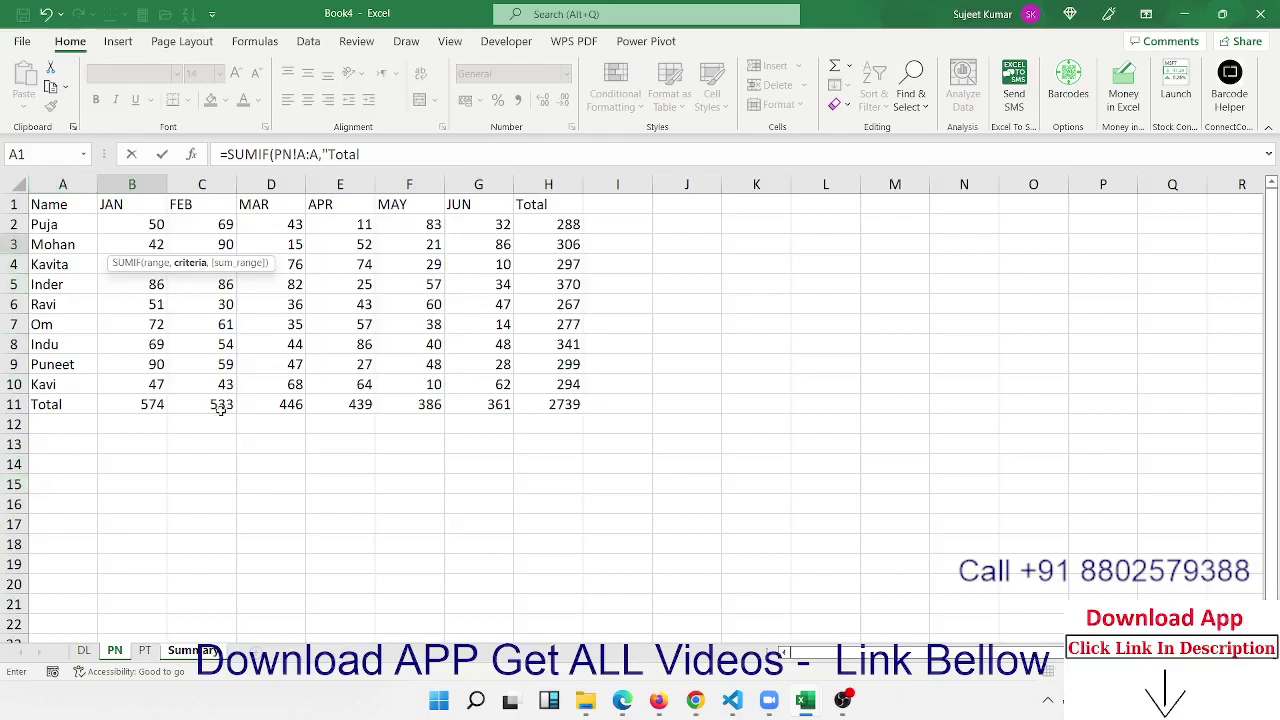
{"action": "type", "text": ","}
{"action": "left_click", "coordinate": [132, 185]}
{"action": "key", "text": "Return"}
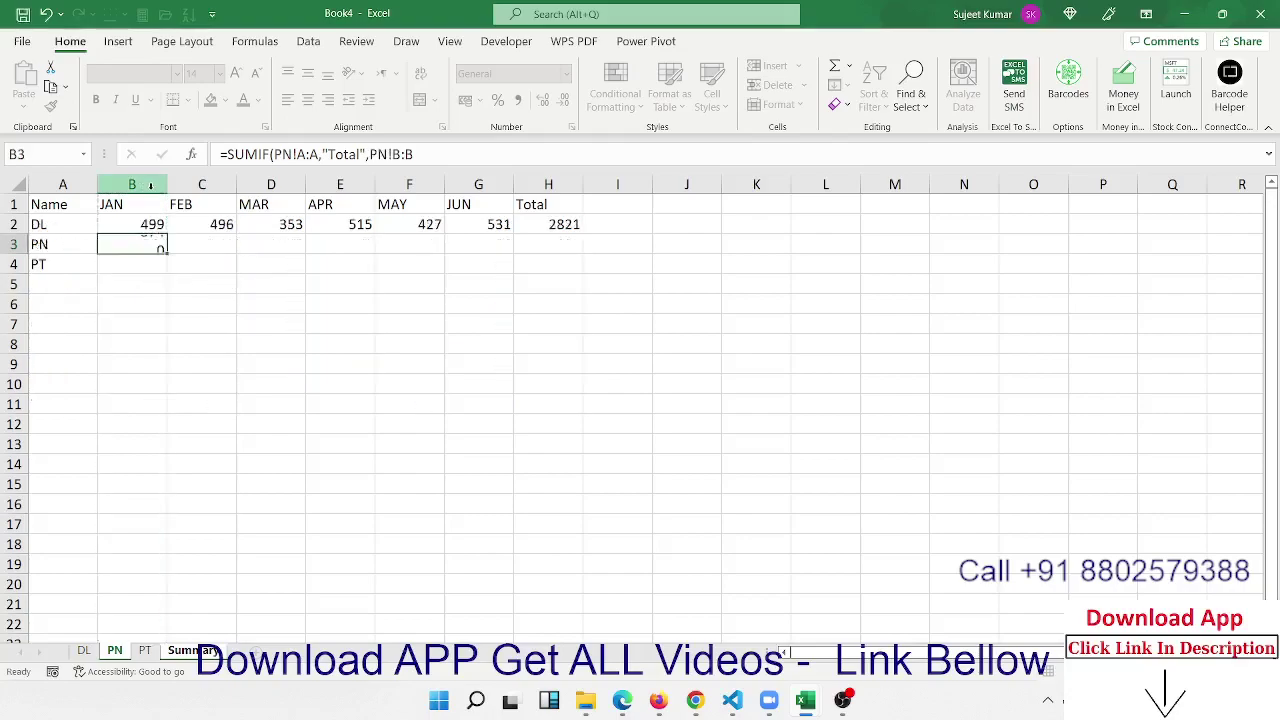
Make PN!$A:$A absolute and copy B3 across to H3, giving 574 through 2739
{"action": "left_click", "coordinate": [131, 242]}
{"action": "left_click", "coordinate": [307, 154]}
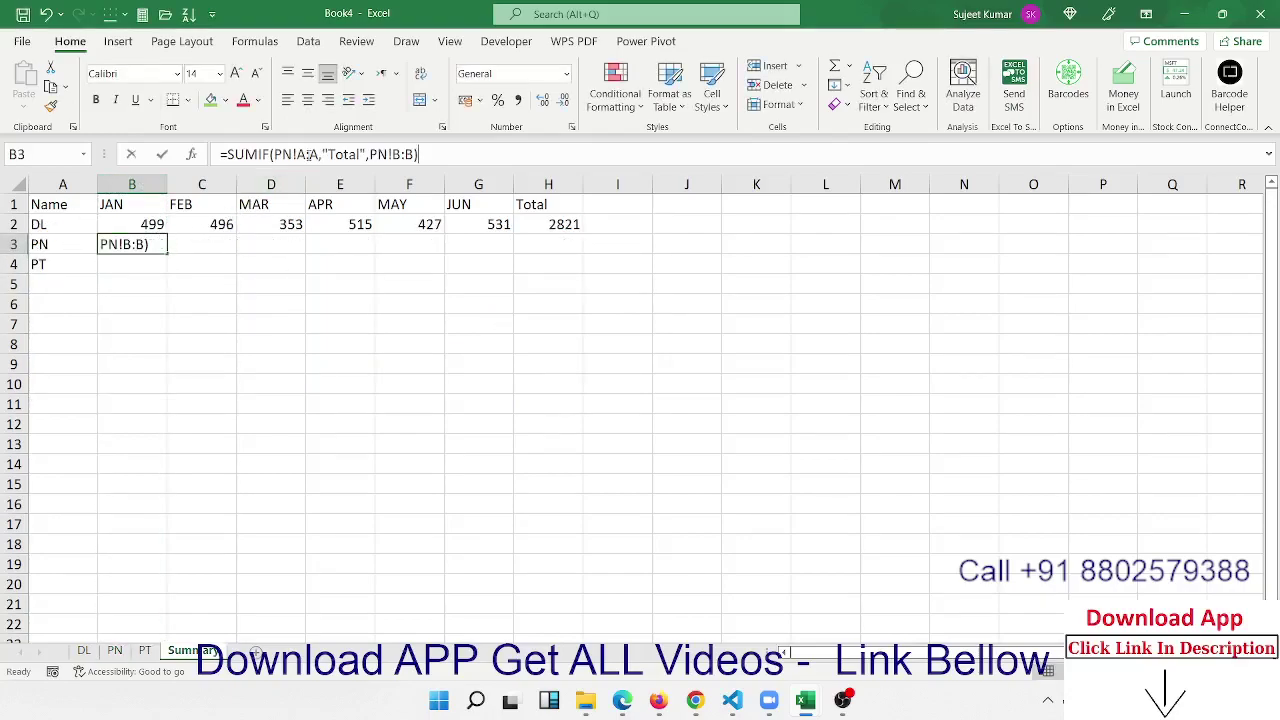
{"action": "key", "text": "F4"}
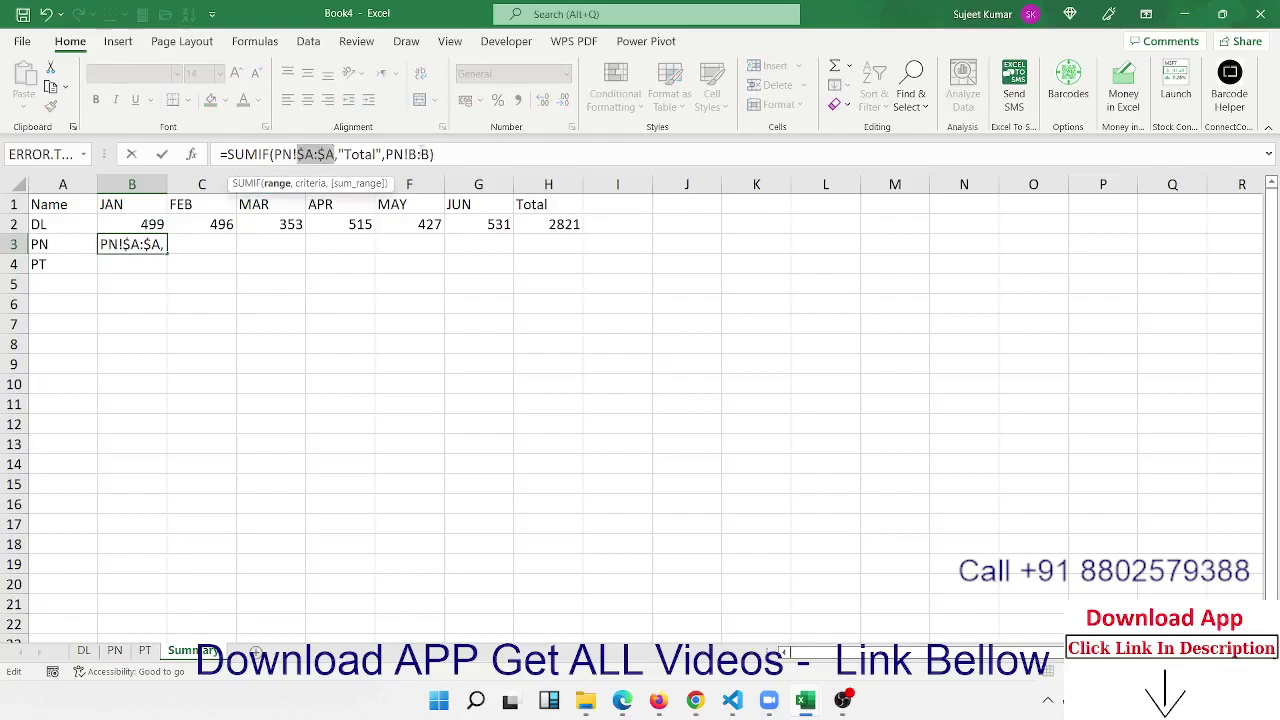
{"action": "left_click", "coordinate": [420, 154]}
{"action": "key", "text": "Return"}
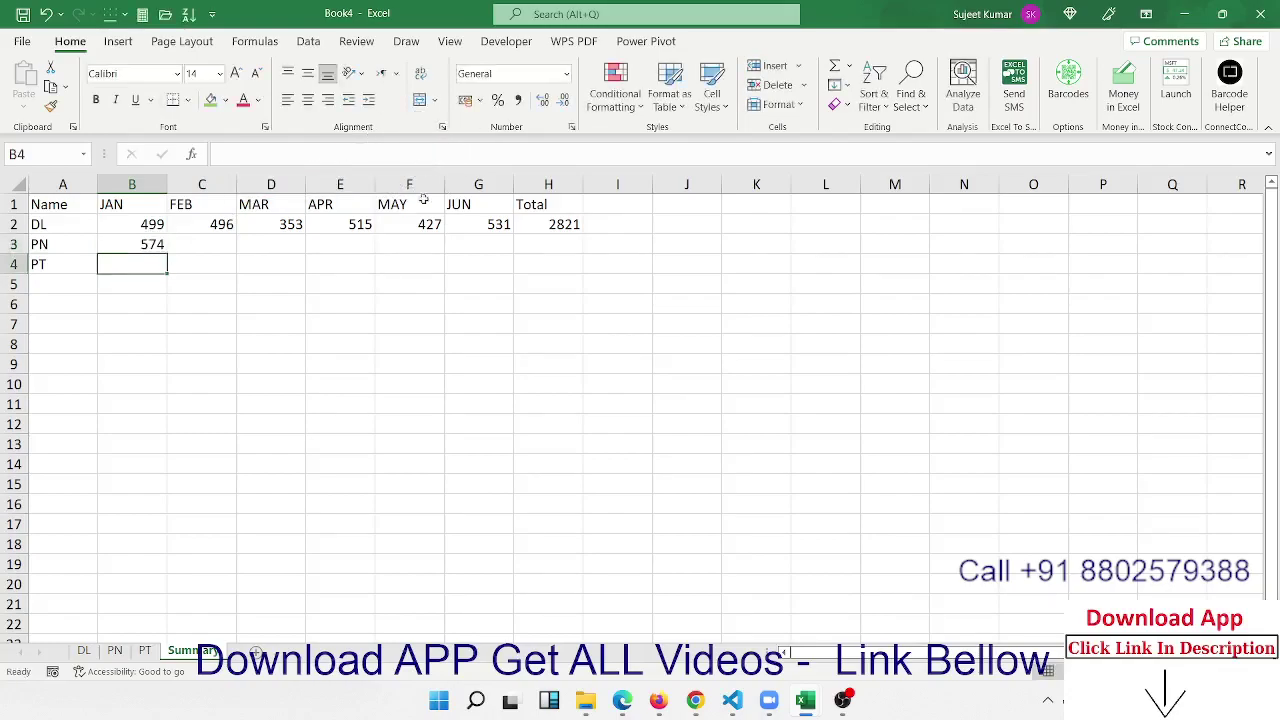
{"action": "left_click_drag", "start_coordinate": [158, 244], "coordinate": [534, 246]}
{"action": "key", "text": "ctrl+r"}
{"action": "left_click", "coordinate": [155, 267]}
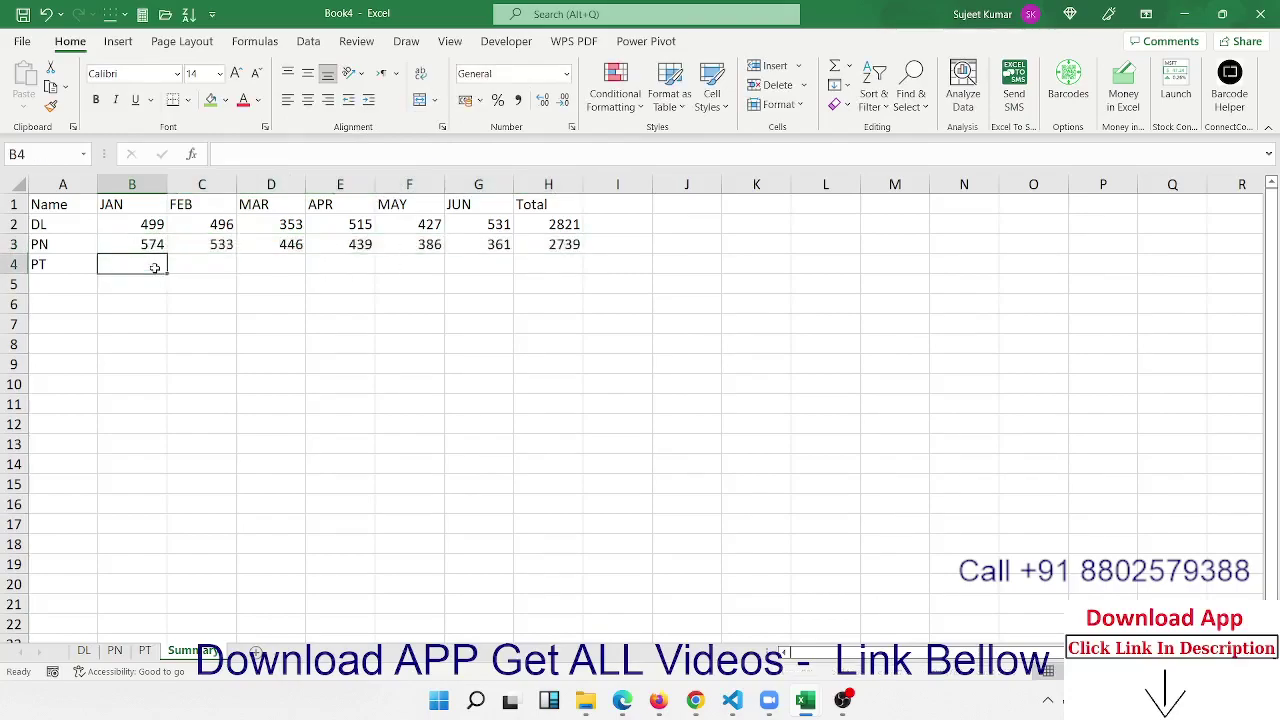
{"action": "type", "text": "=sum"}
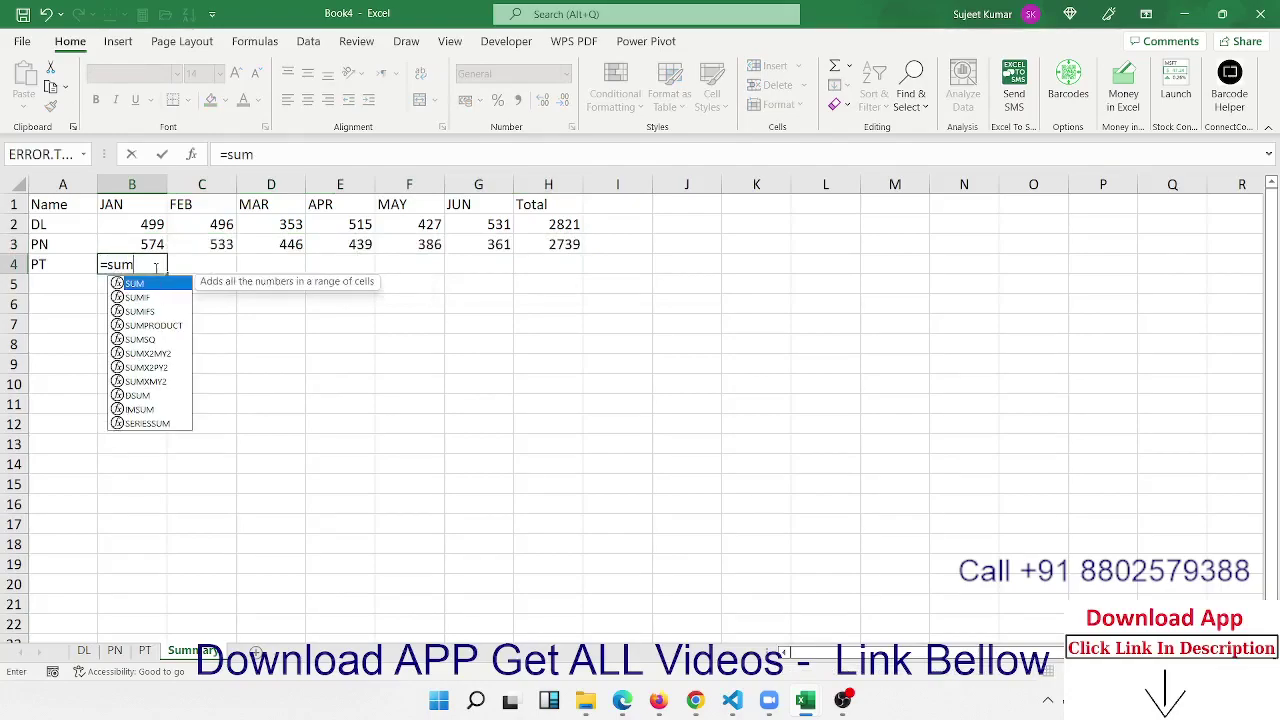
{"action": "key", "text": "Tab"}
{"action": "key", "text": "BackSpace"}
{"action": "key", "text": "Down"}
{"action": "key", "text": "Tab"}
{"action": "left_click", "coordinate": [155, 267]}
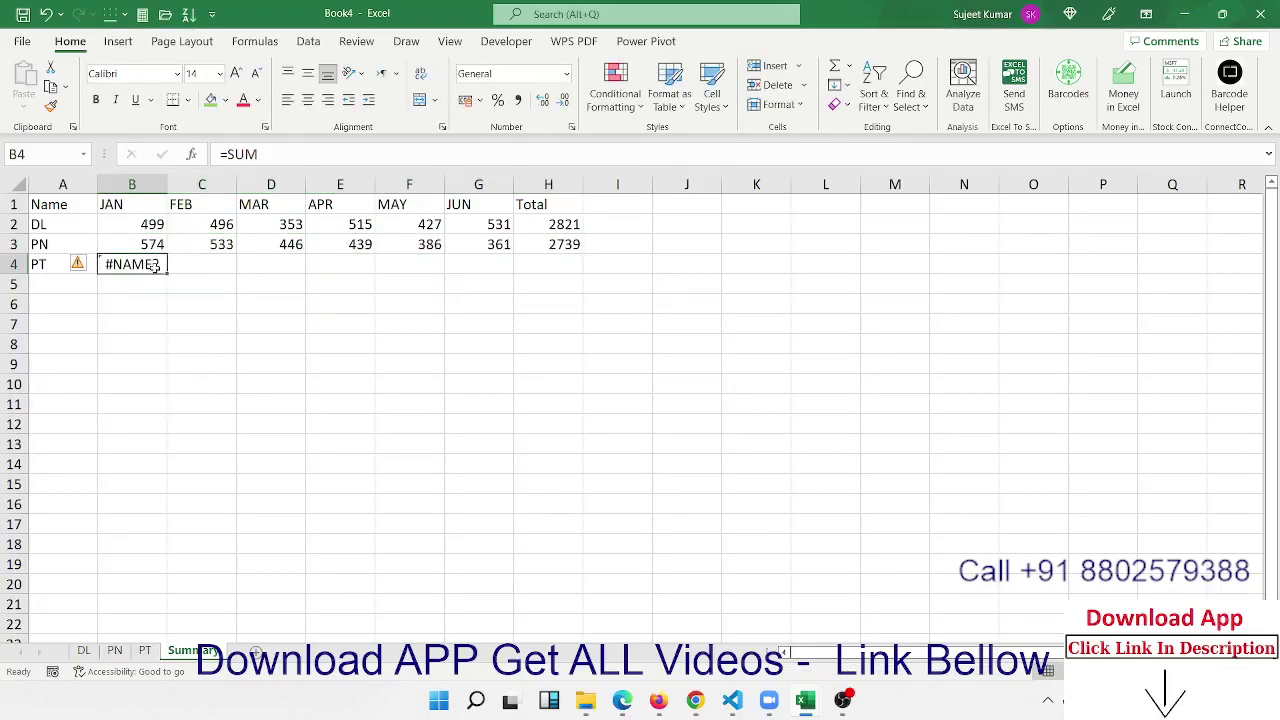
{"action": "type", "text": "="}
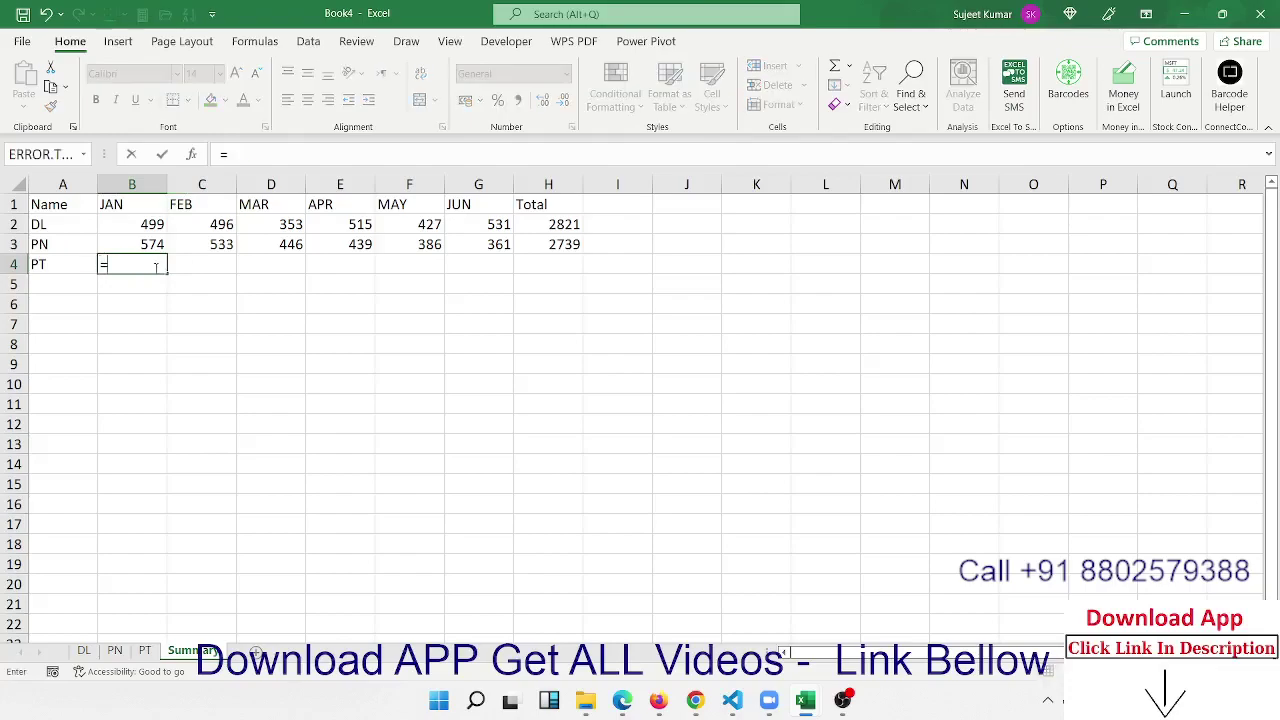
{"action": "key", "text": "Escape"}
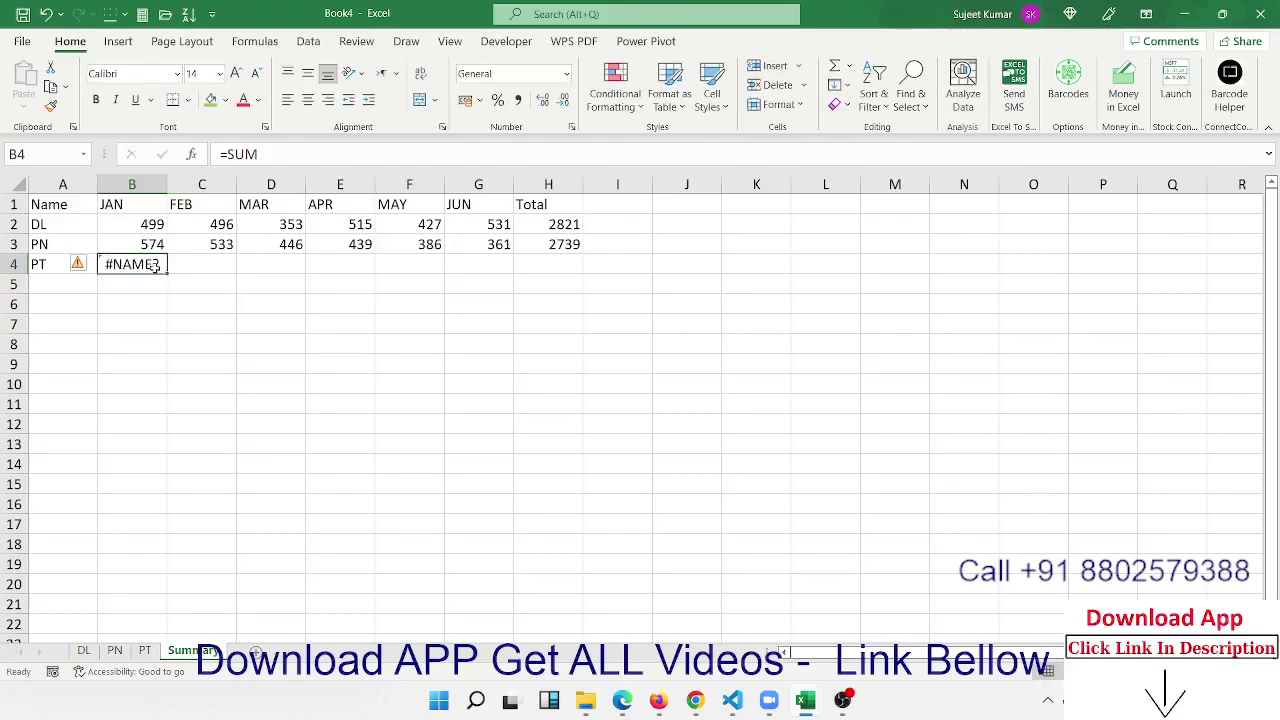
{"action": "key", "text": "Delete"}
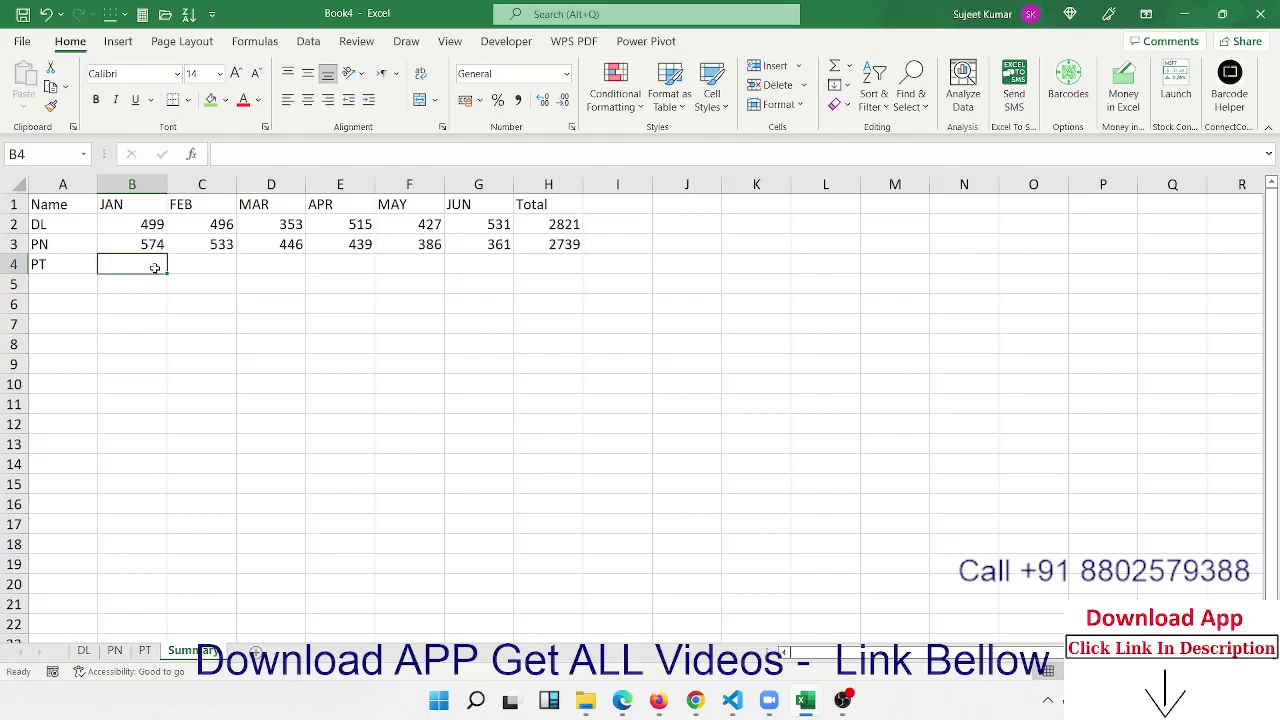
{"action": "key", "text": "Up"}
{"action": "key", "text": "Up"}
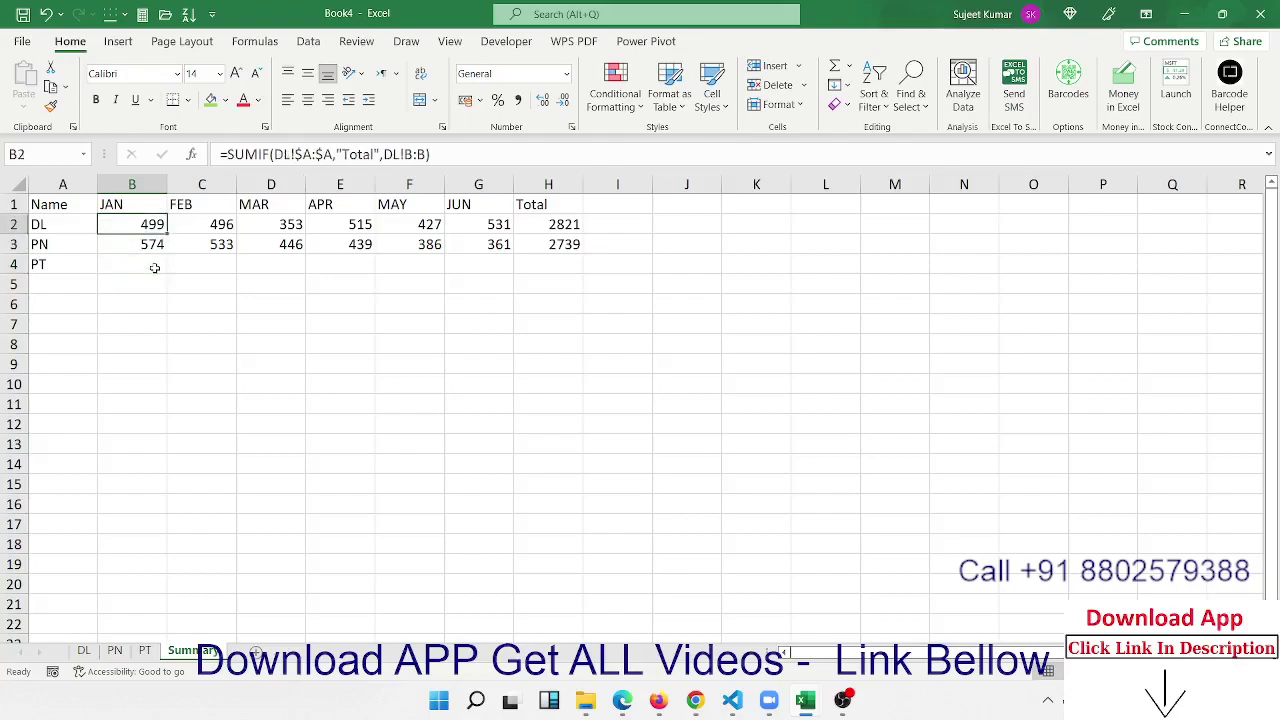
Compare the SUMIF formulas across rows 2 and 3, then view the DL sheet's Total row
{"action": "key", "text": "Down"}
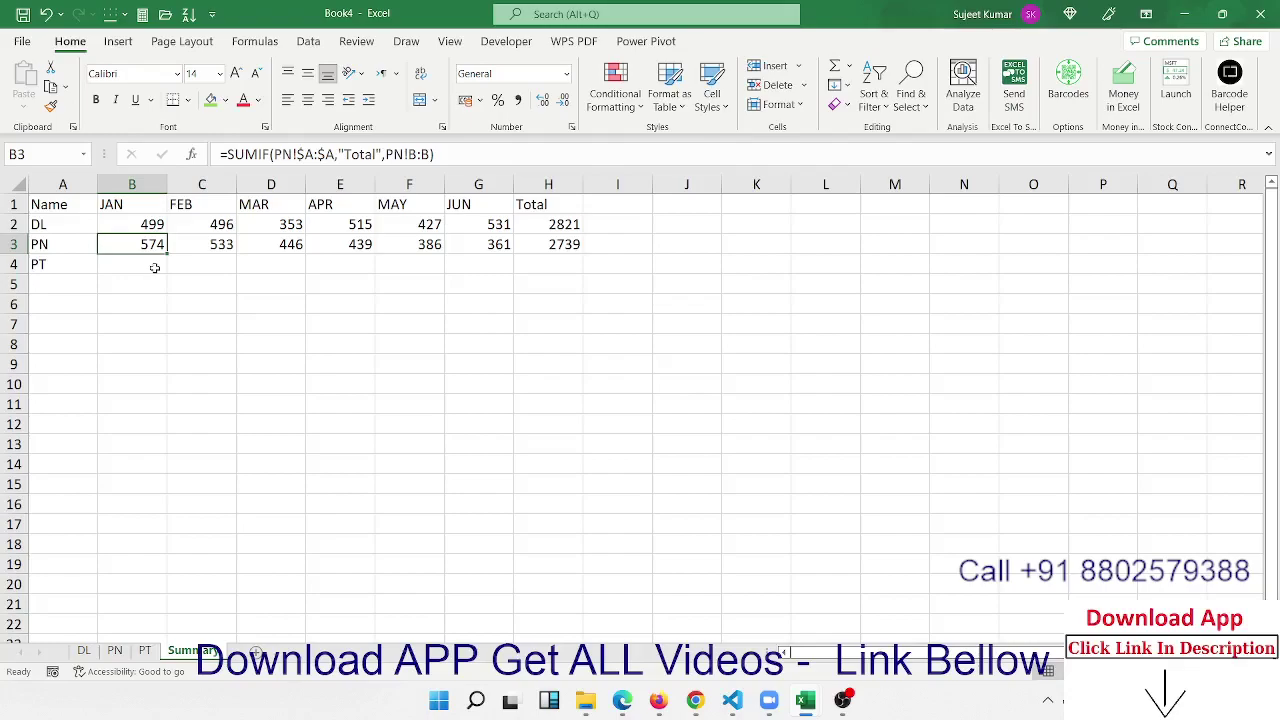
{"action": "key", "text": "Right"}
{"action": "key", "text": "Right"}
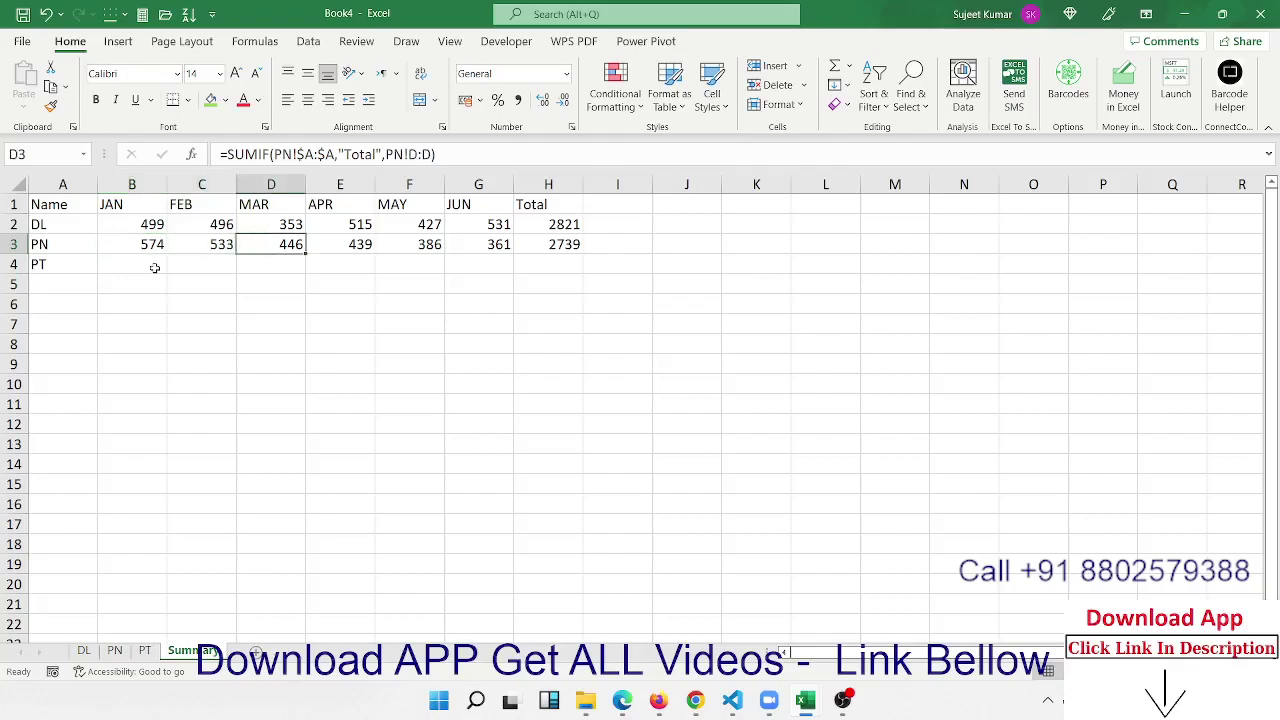
{"action": "key", "text": "Left"}
{"action": "key", "text": "Left"}
{"action": "key", "text": "Up"}
{"action": "key", "text": "Right"}
{"action": "key", "text": "Right"}
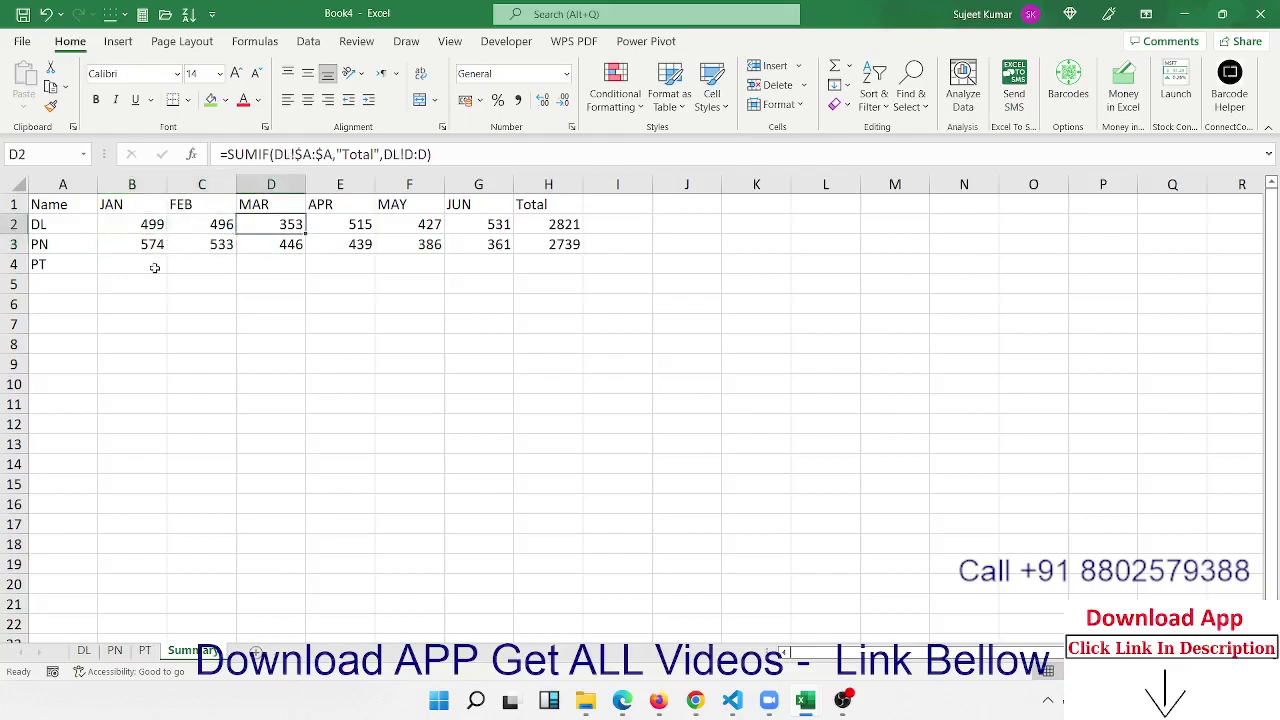
{"action": "key", "text": "Right"}
{"action": "key", "text": "Left"}
{"action": "key", "text": "Left"}
{"action": "key", "text": "Left"}
{"action": "key", "text": "Right"}
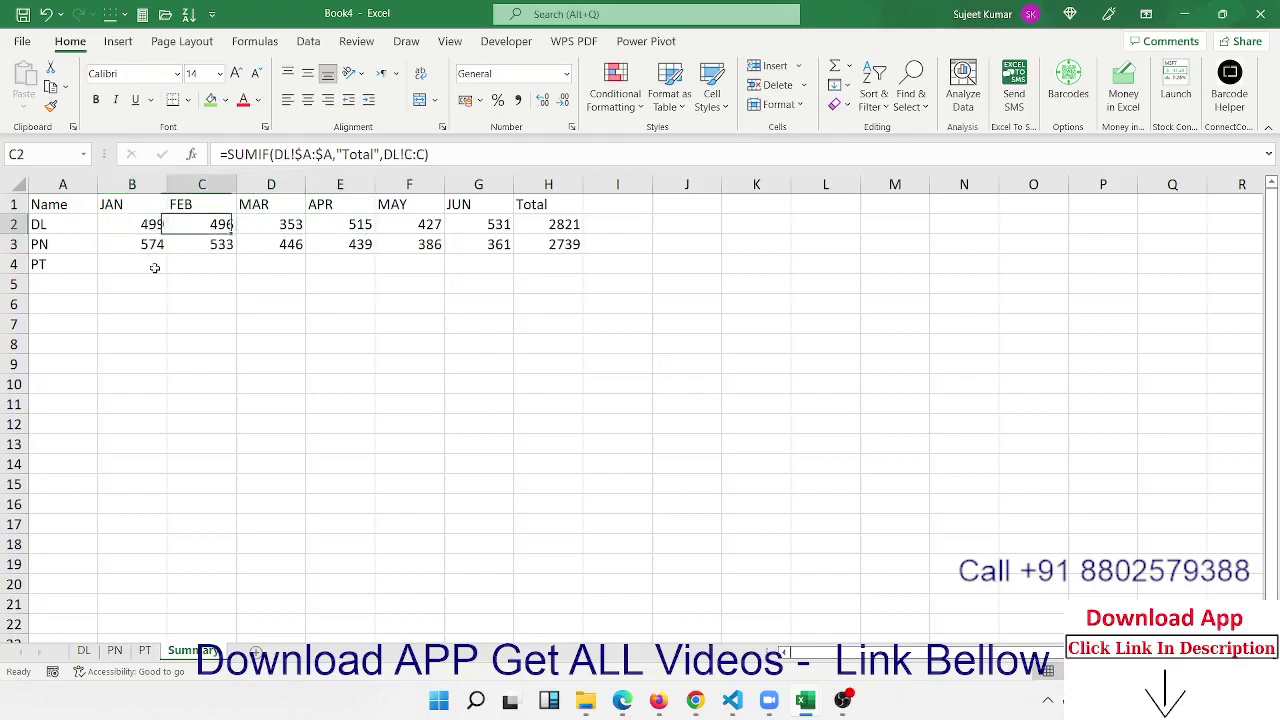
{"action": "key", "text": "Right"}
{"action": "key", "text": "Right"}
{"action": "key", "text": "Right"}
{"action": "key", "text": "Right"}
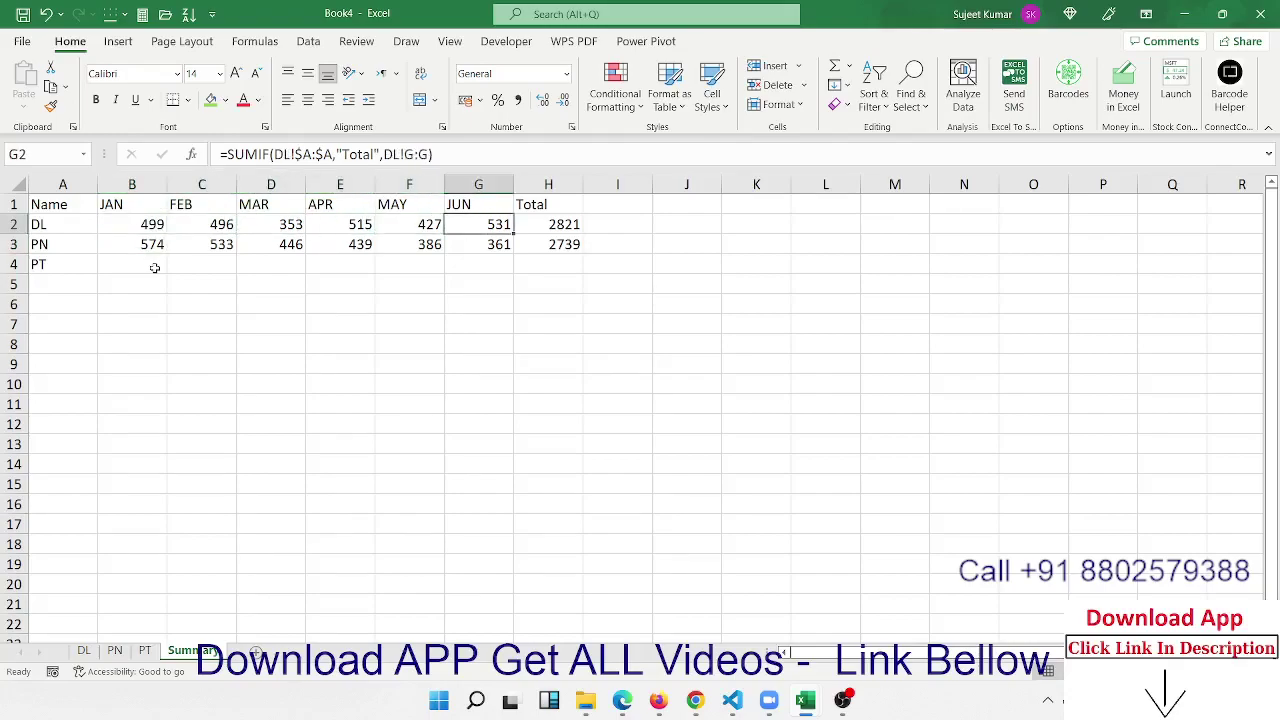
{"action": "key", "text": "Left"}
{"action": "key", "text": "Left"}
{"action": "key", "text": "Left"}
{"action": "key", "text": "Left"}
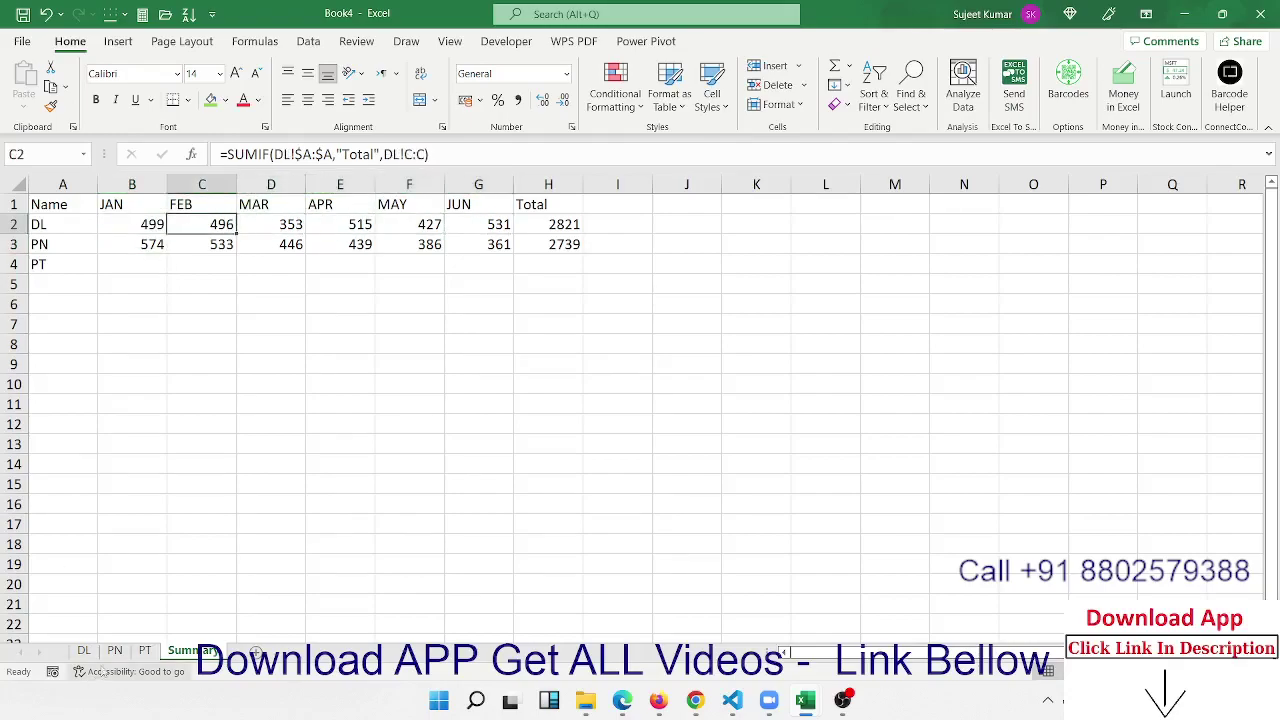
{"action": "left_click", "coordinate": [84, 650]}
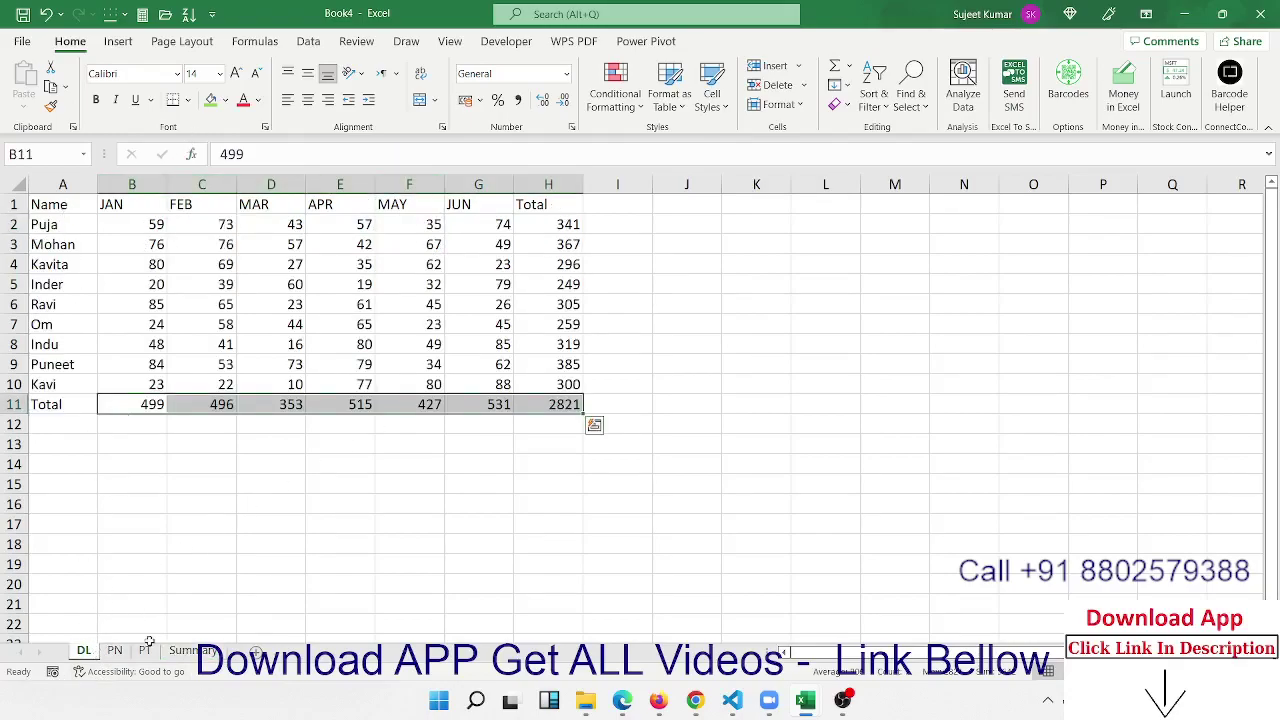
On Summary, inspect the B2, B3 and C2 SUMIF formulas, confirming B2 unchanged at 499
{"action": "left_click", "coordinate": [178, 651]}
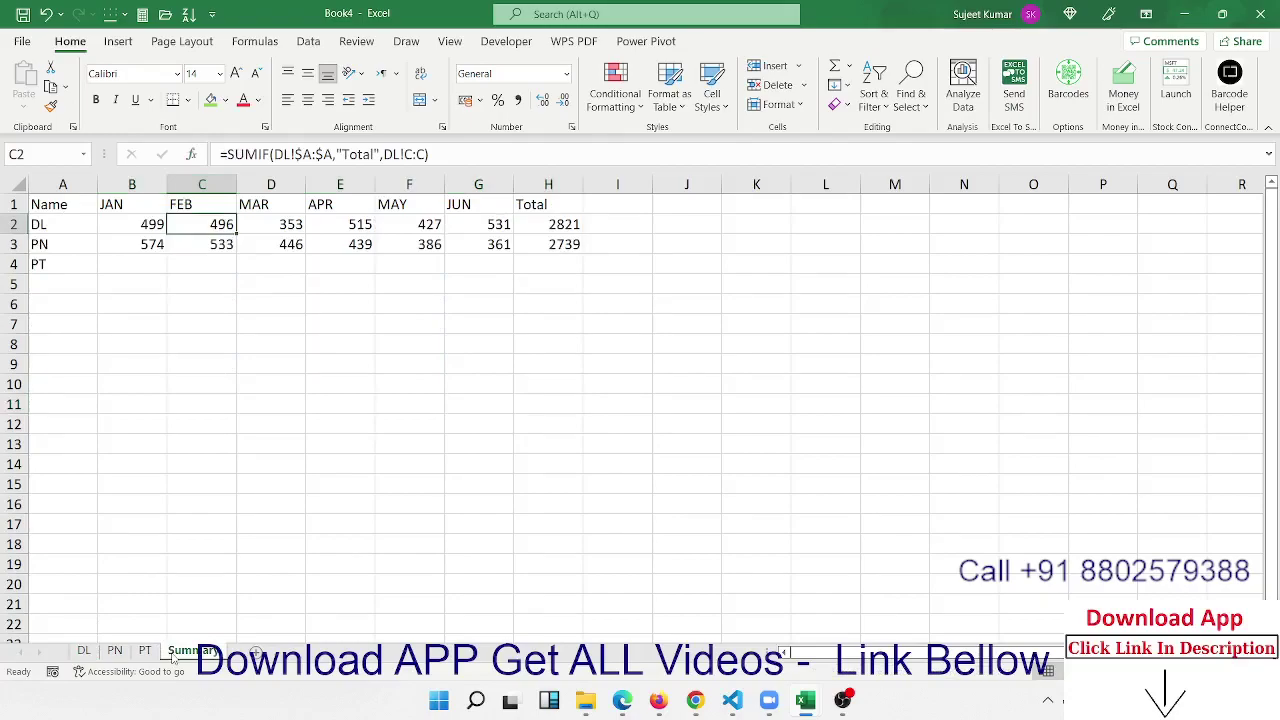
{"action": "left_click", "coordinate": [132, 241]}
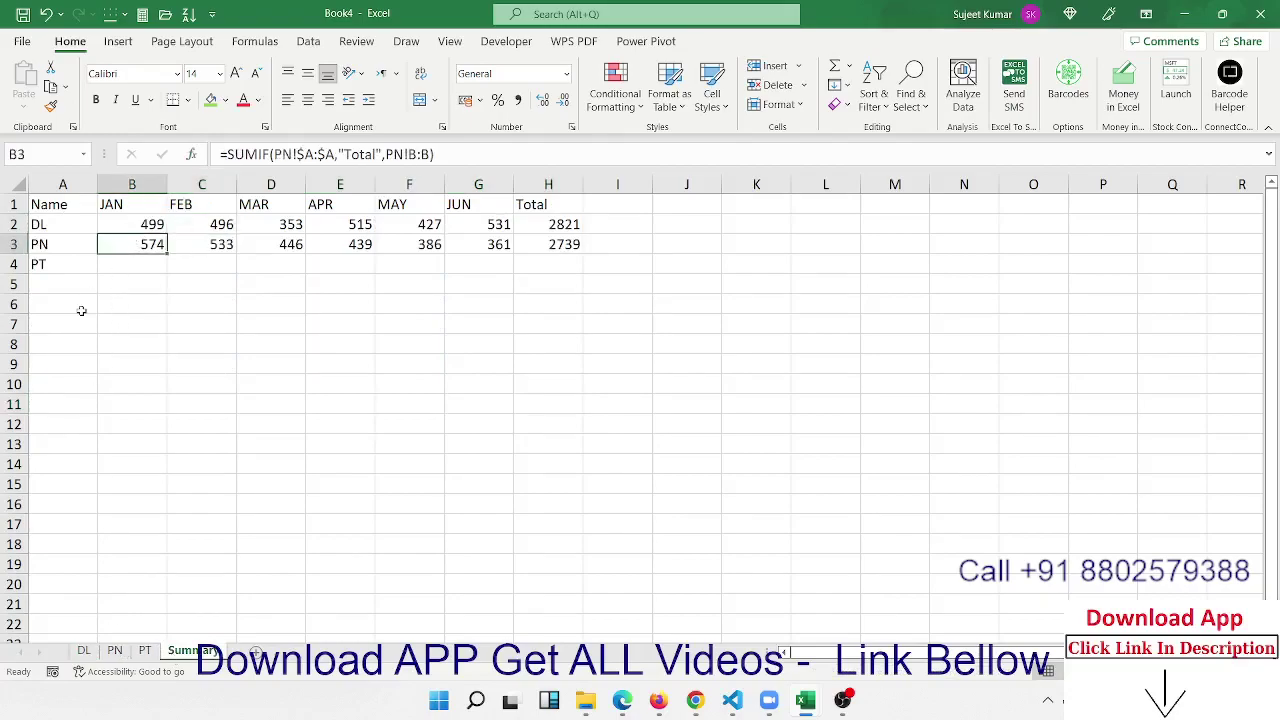
{"action": "left_click", "coordinate": [147, 224]}
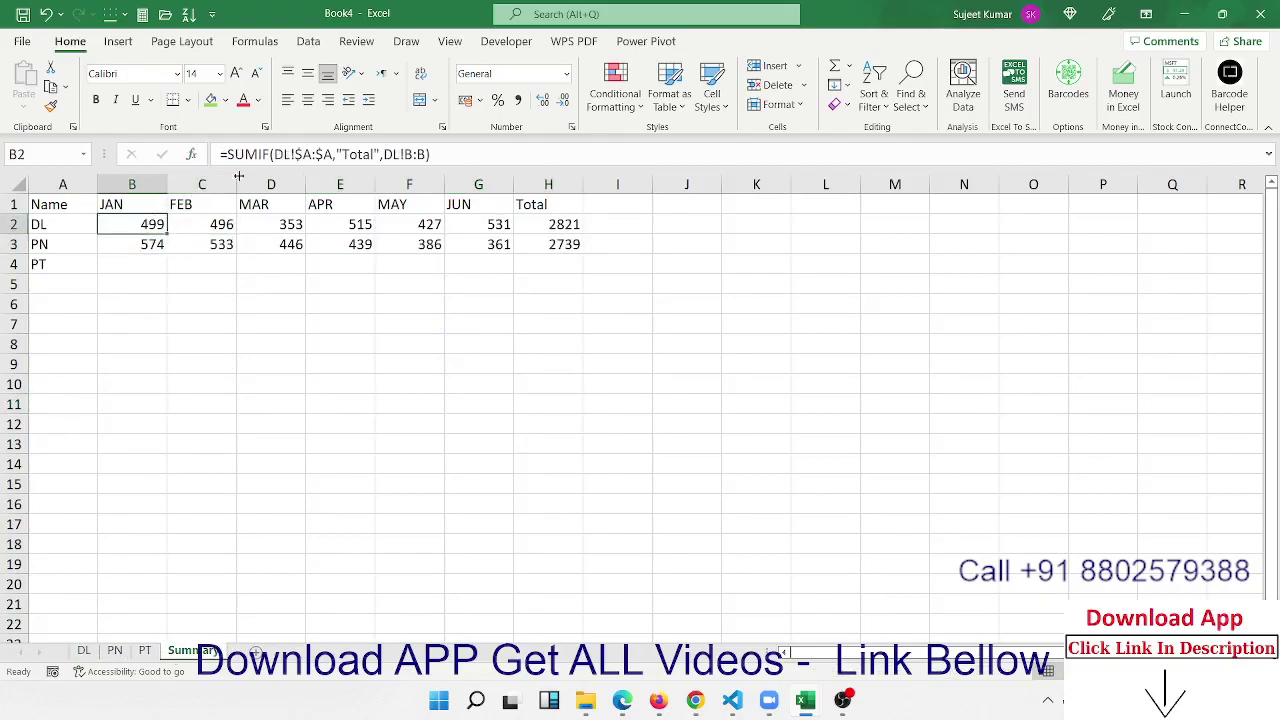
{"action": "left_click", "coordinate": [281, 156]}
{"action": "key", "text": "End"}
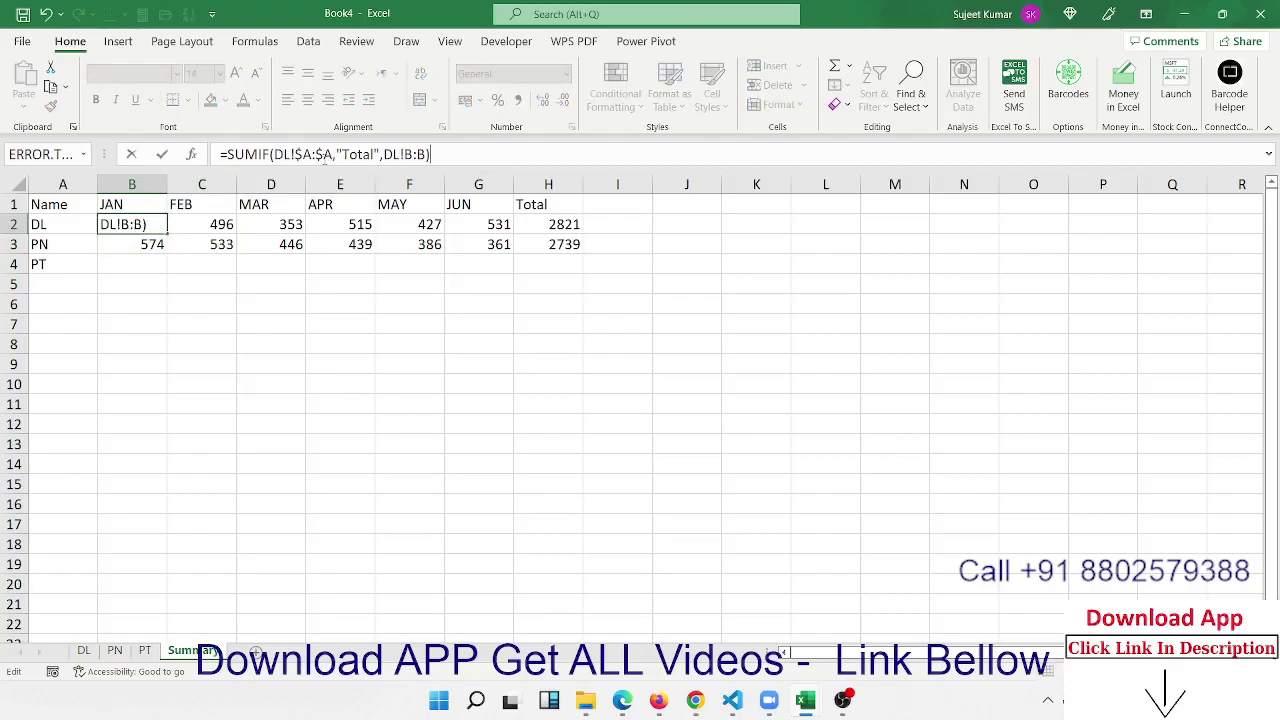
{"action": "key", "text": "ctrl+Return"}
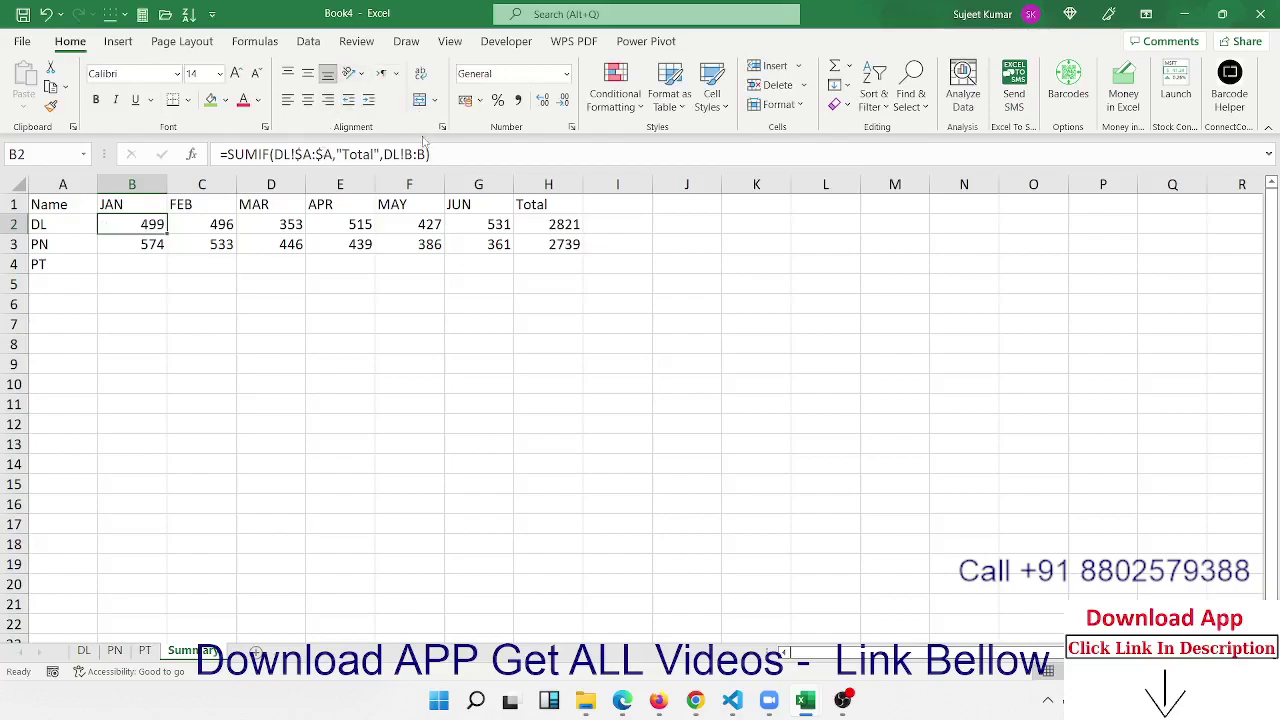
{"action": "left_click", "coordinate": [219, 228]}
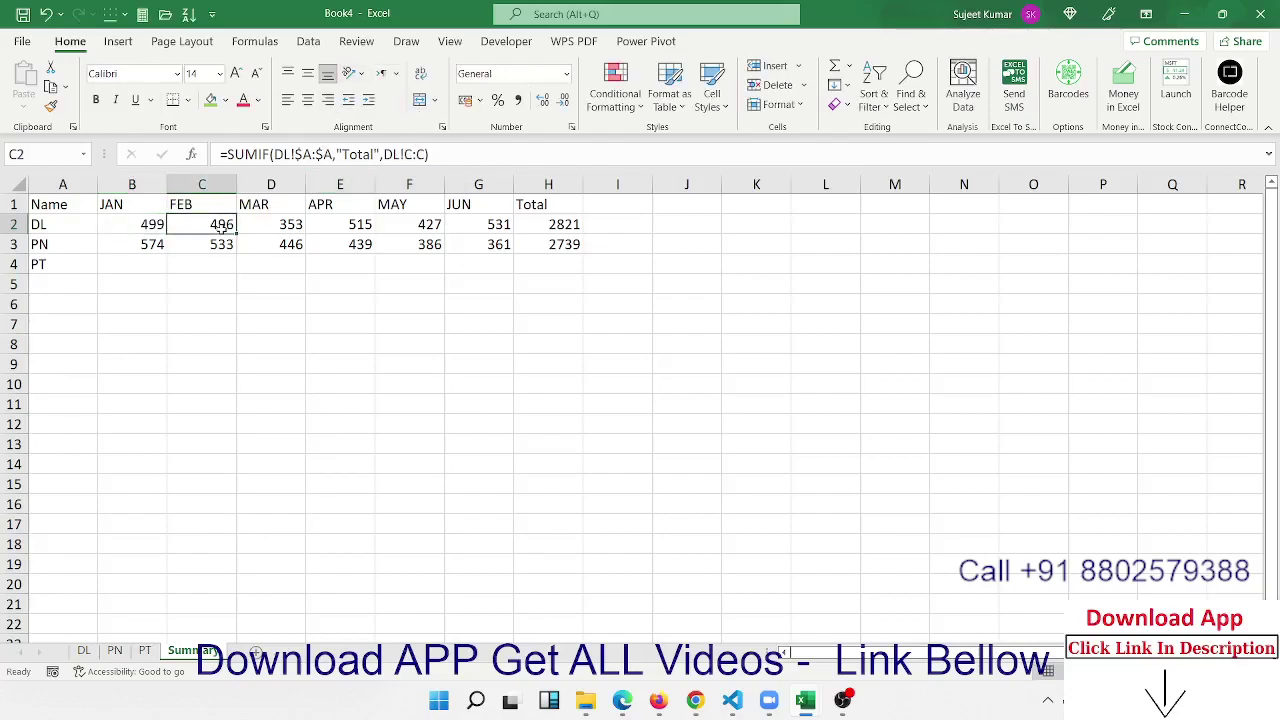
{"action": "left_click", "coordinate": [158, 225]}
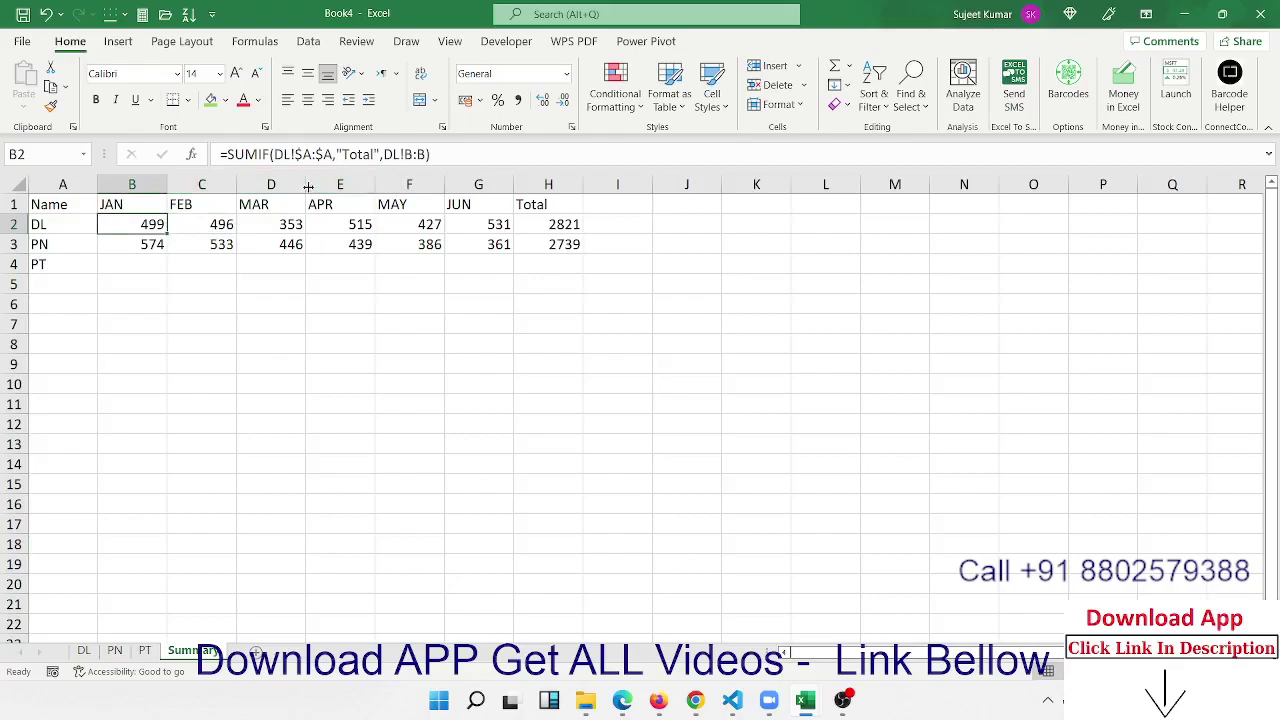
Insert a blank row above the Summary sheet's Name/JAN–Total header row
{"action": "left_click", "coordinate": [17, 204]}
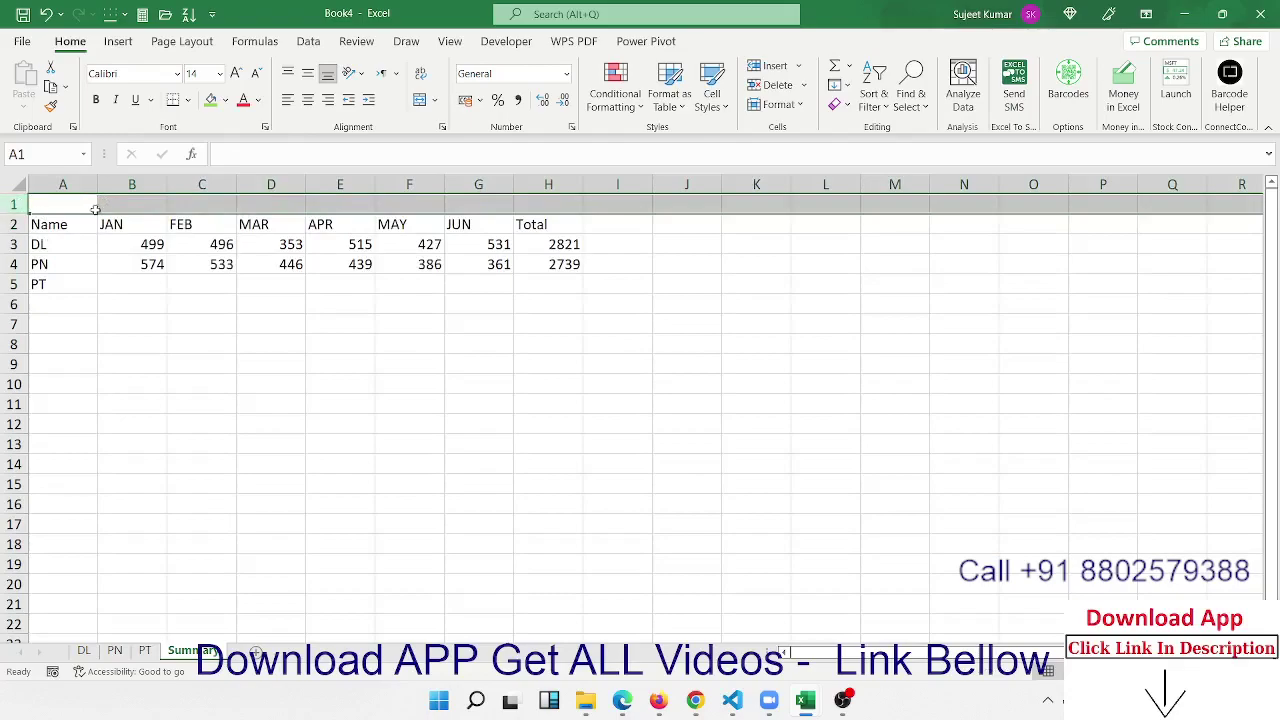
{"action": "key", "text": "ctrl+shift+plus"}
{"action": "left_click", "coordinate": [105, 204]}
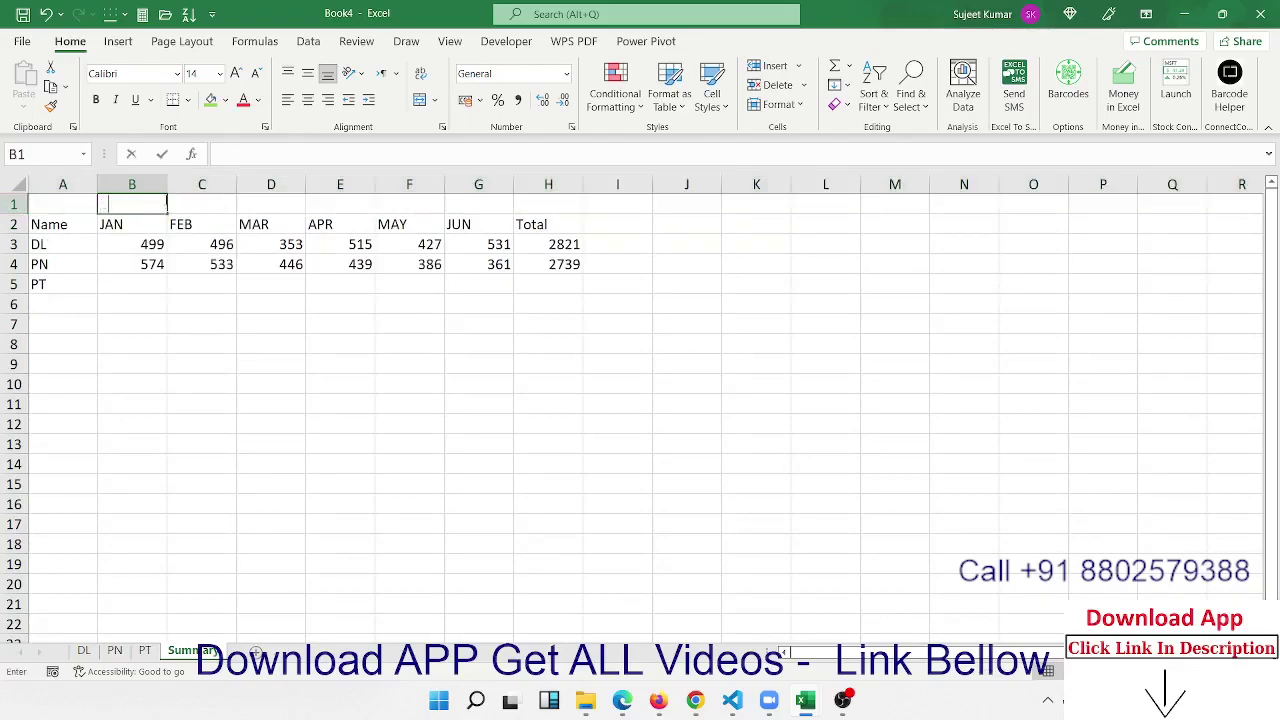
{"action": "type", "text": "b"}
{"action": "key", "text": "Escape"}
Label B1:H1 with the column references B:B, c:c, d:d, e:e, f:f, g:g and h:h
{"action": "type", "text": "b"}
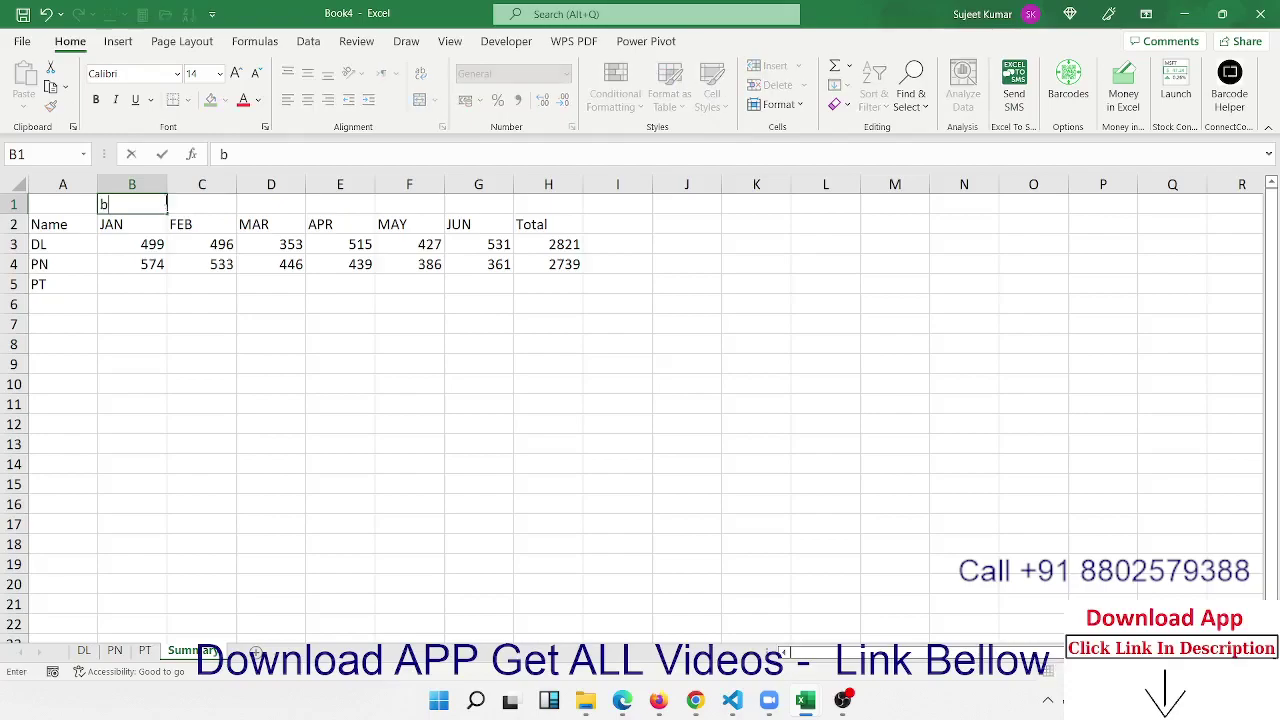
{"action": "key", "text": "BackSpace"}
{"action": "type", "text": "B:"}
{"action": "type", "text": "B"}
{"action": "key", "text": "Tab"}
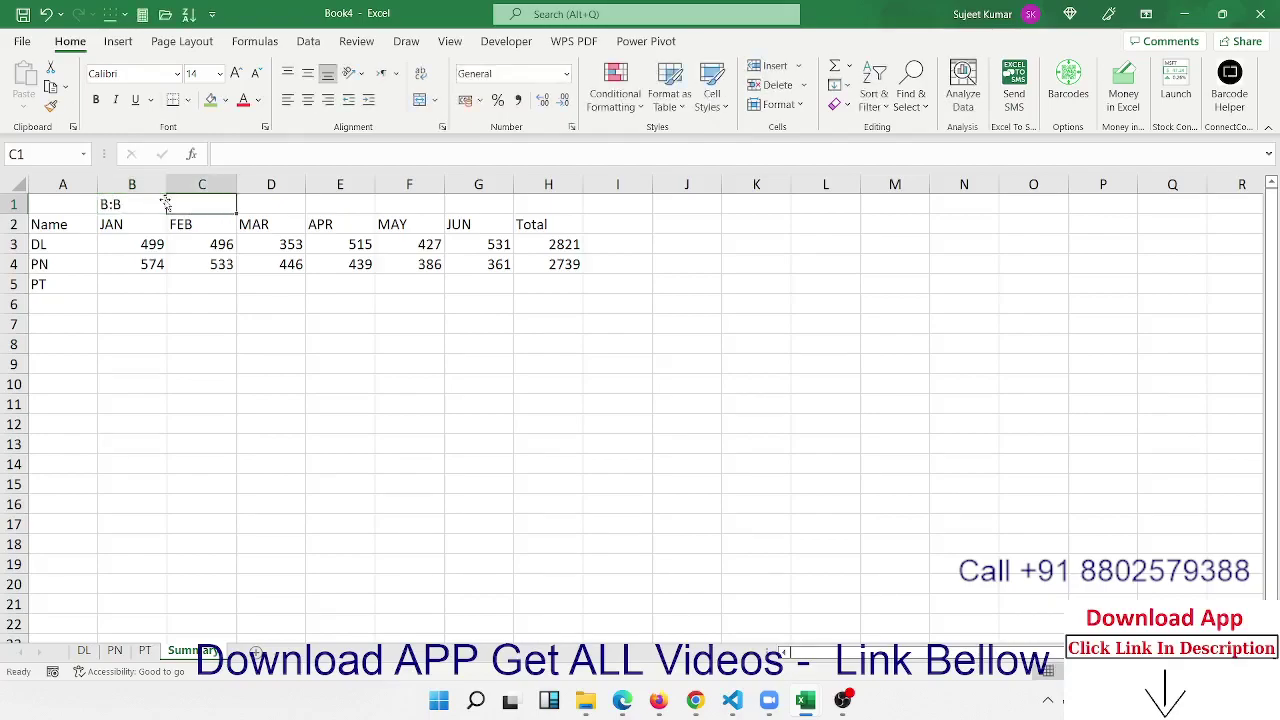
{"action": "type", "text": "c:"}
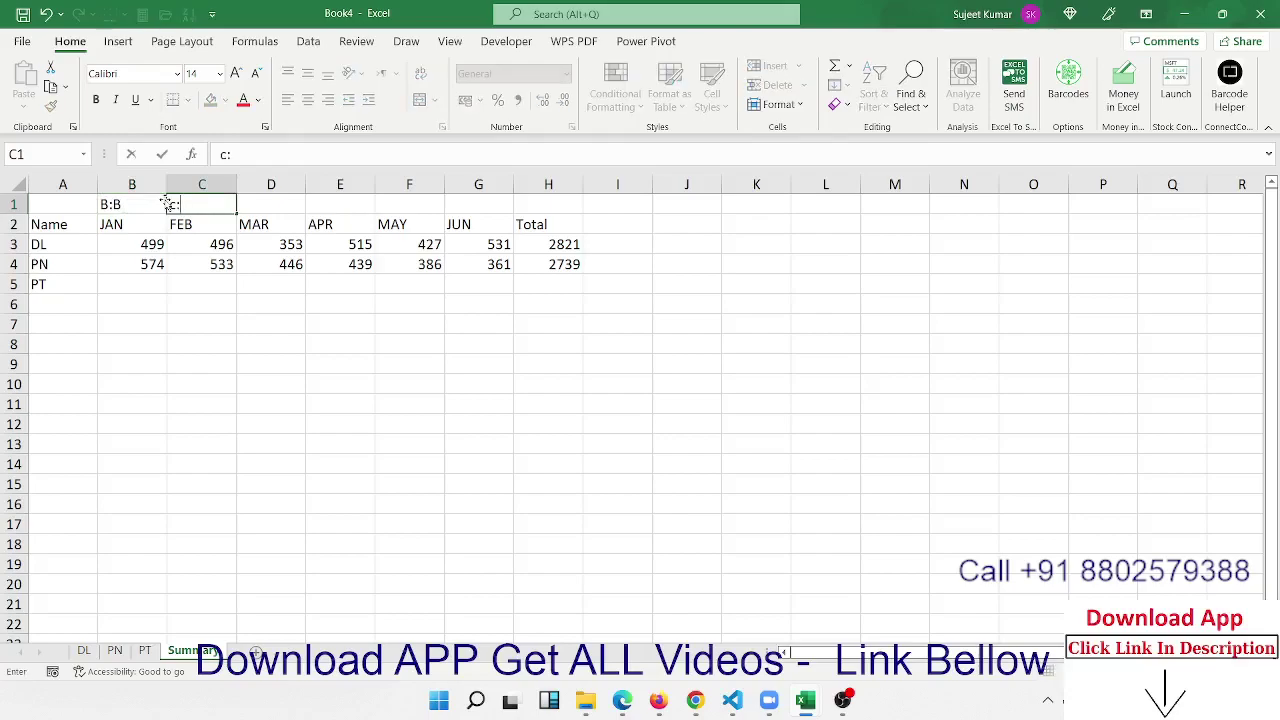
{"action": "type", "text": "c"}
{"action": "key", "text": "Tab"}
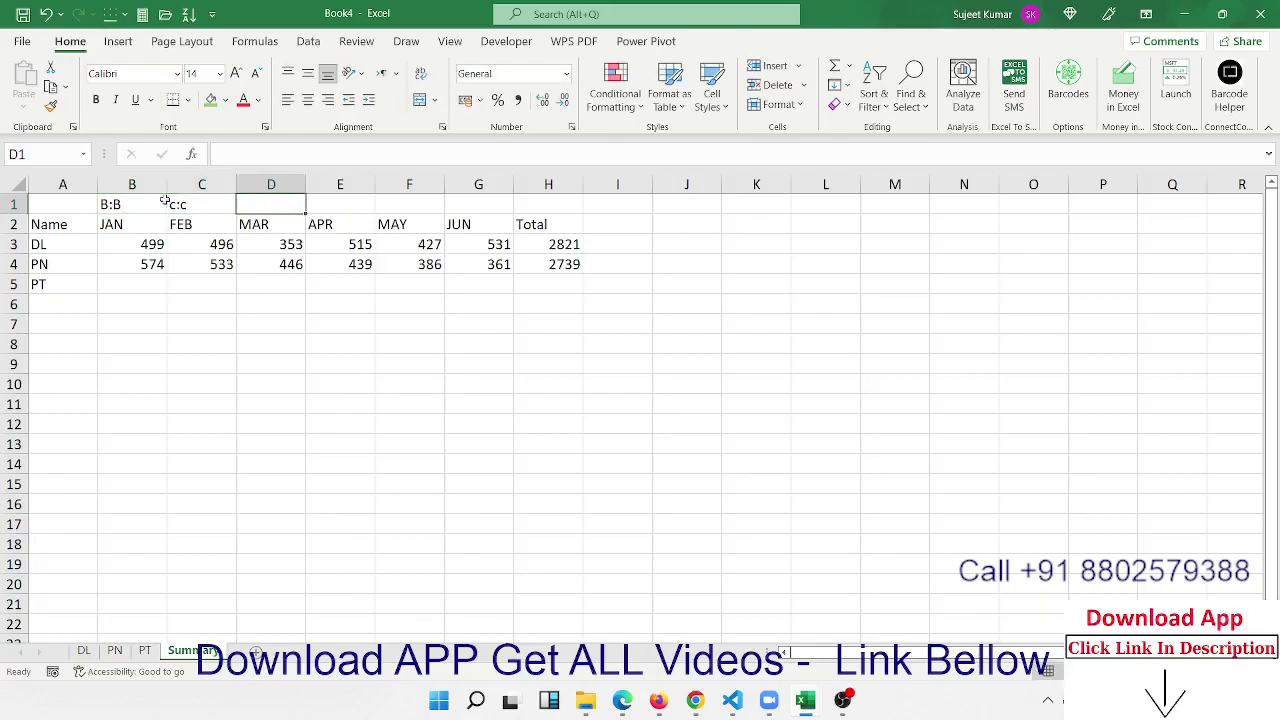
{"action": "type", "text": "d:d"}
{"action": "key", "text": "Tab"}
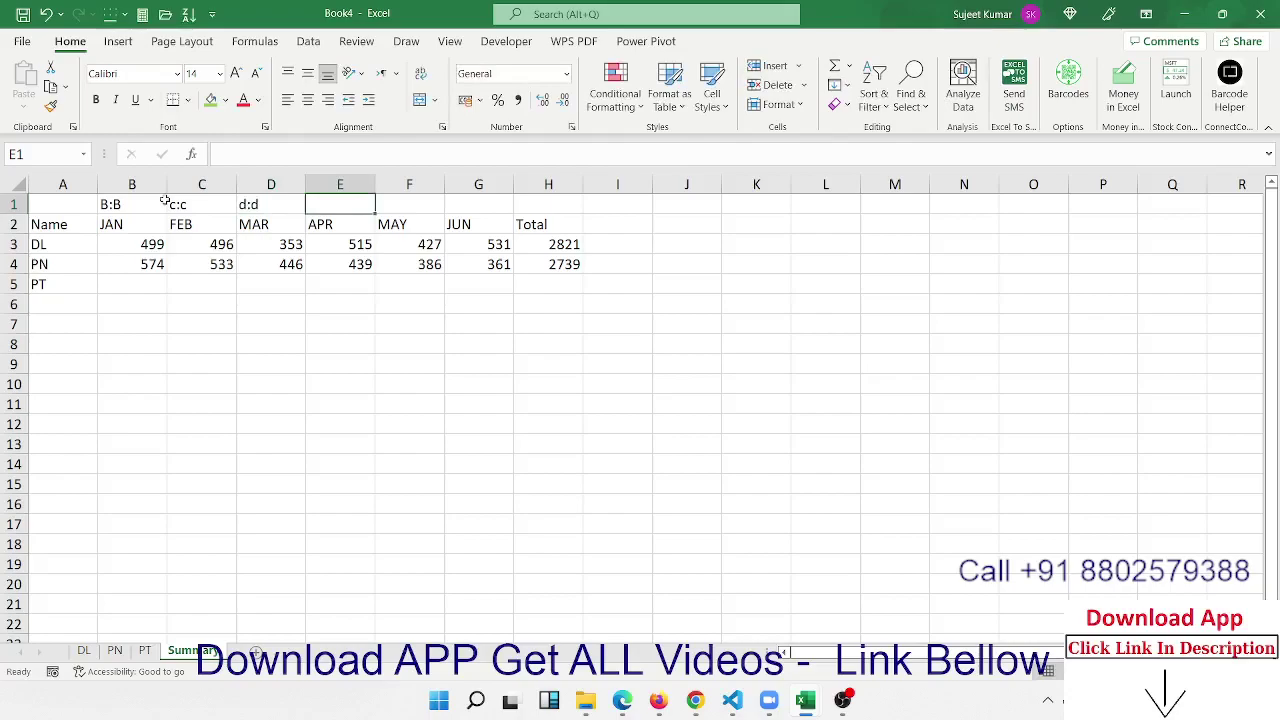
{"action": "type", "text": "e:"}
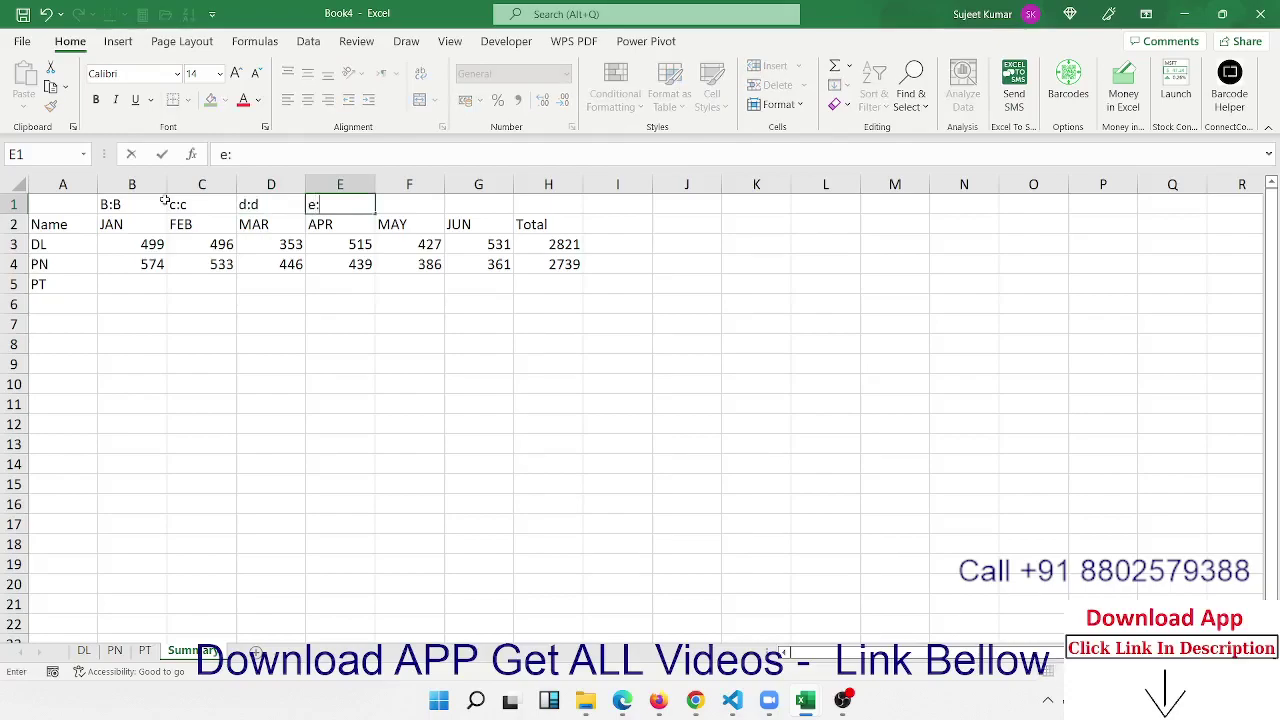
{"action": "type", "text": "e"}
{"action": "key", "text": "Tab"}
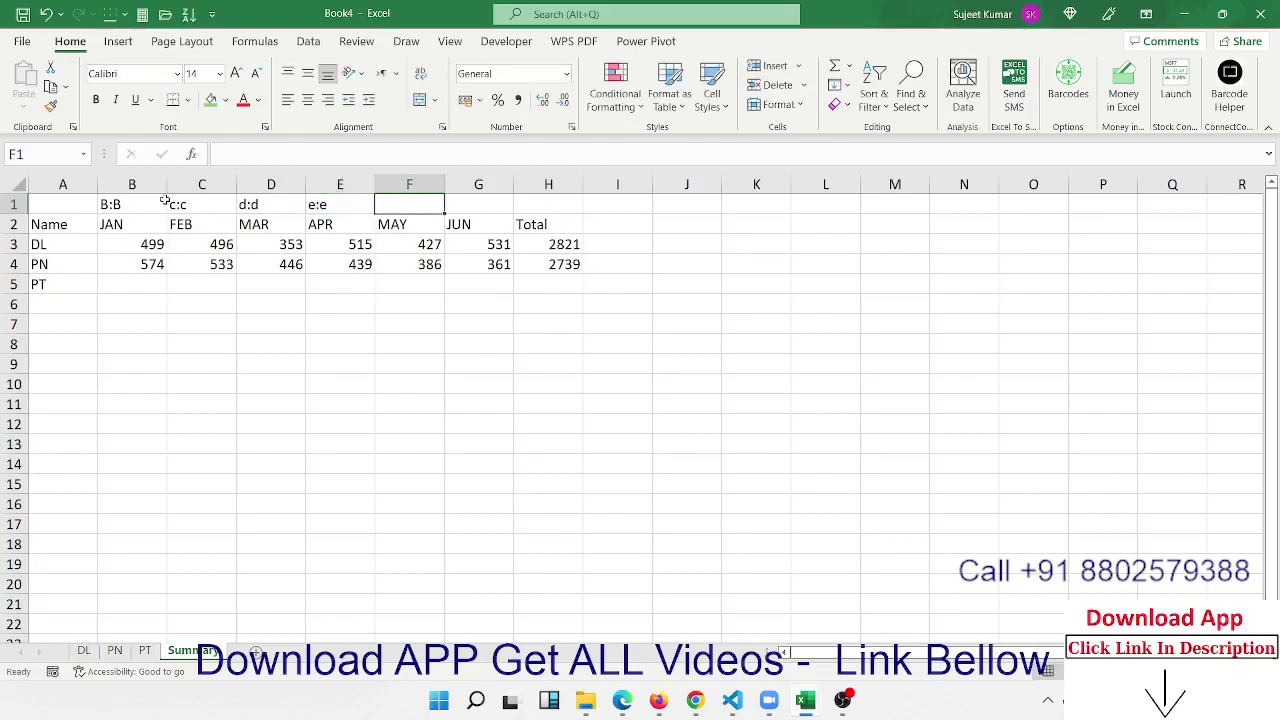
{"action": "type", "text": "f:f"}
{"action": "key", "text": "Tab"}
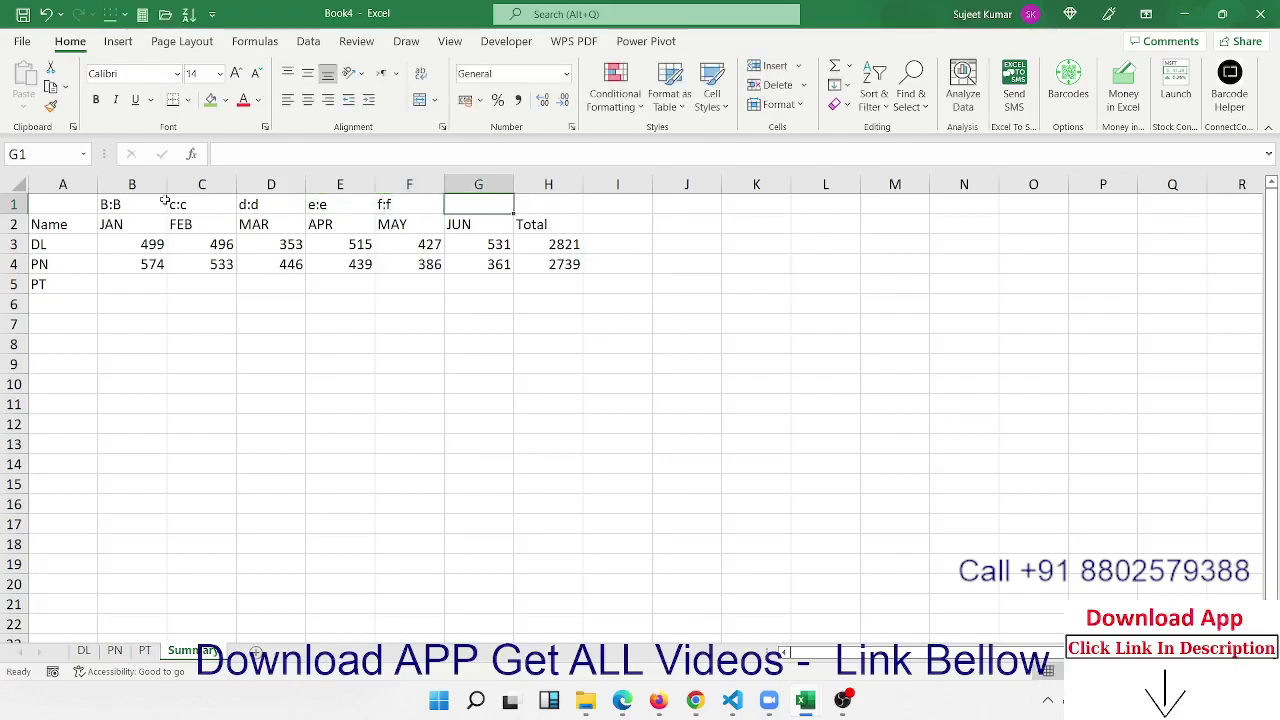
{"action": "type", "text": "g:g"}
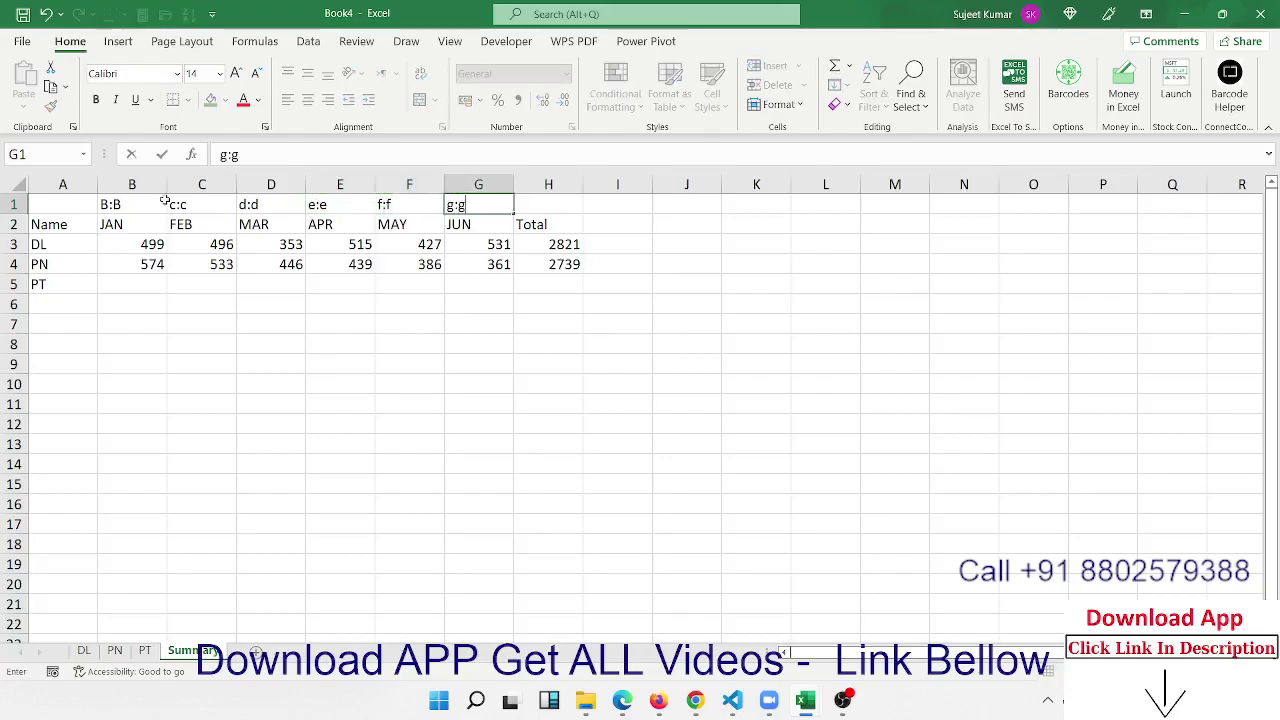
{"action": "key", "text": "Tab"}
{"action": "type", "text": "h"}
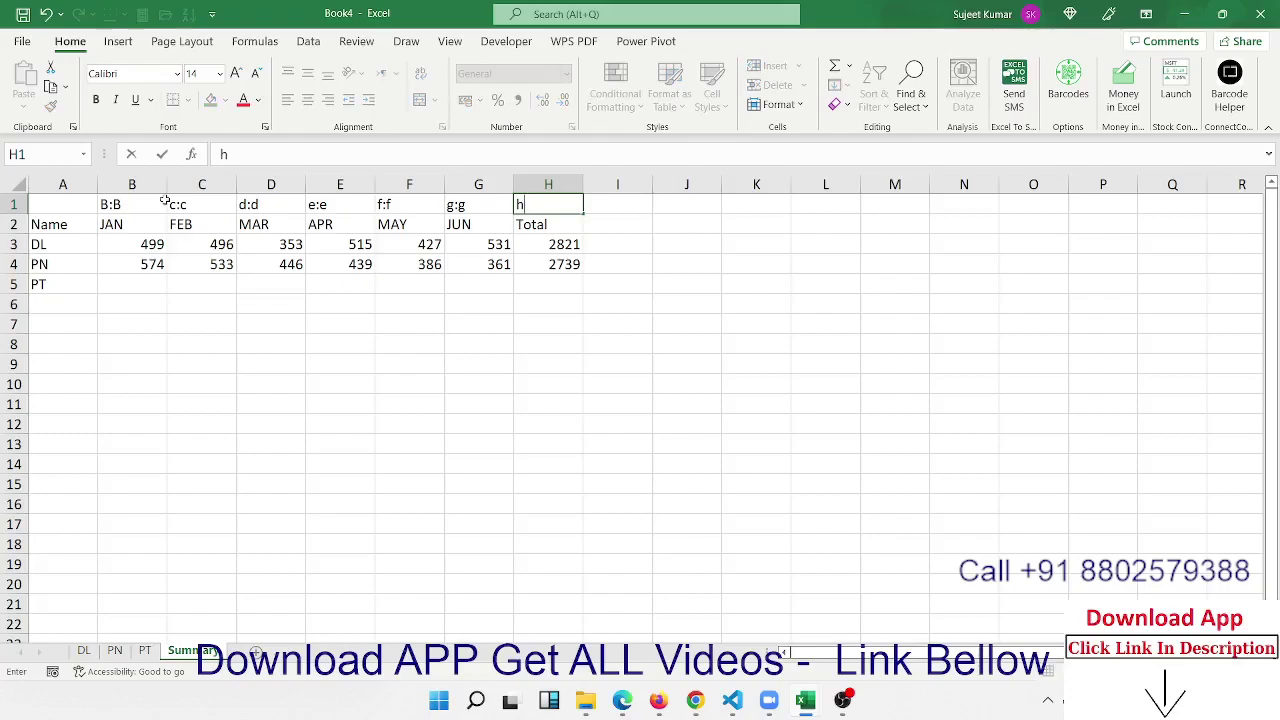
{"action": "type", "text": ":h"}
{"action": "key", "text": "Down"}
{"action": "key", "text": "Down"}
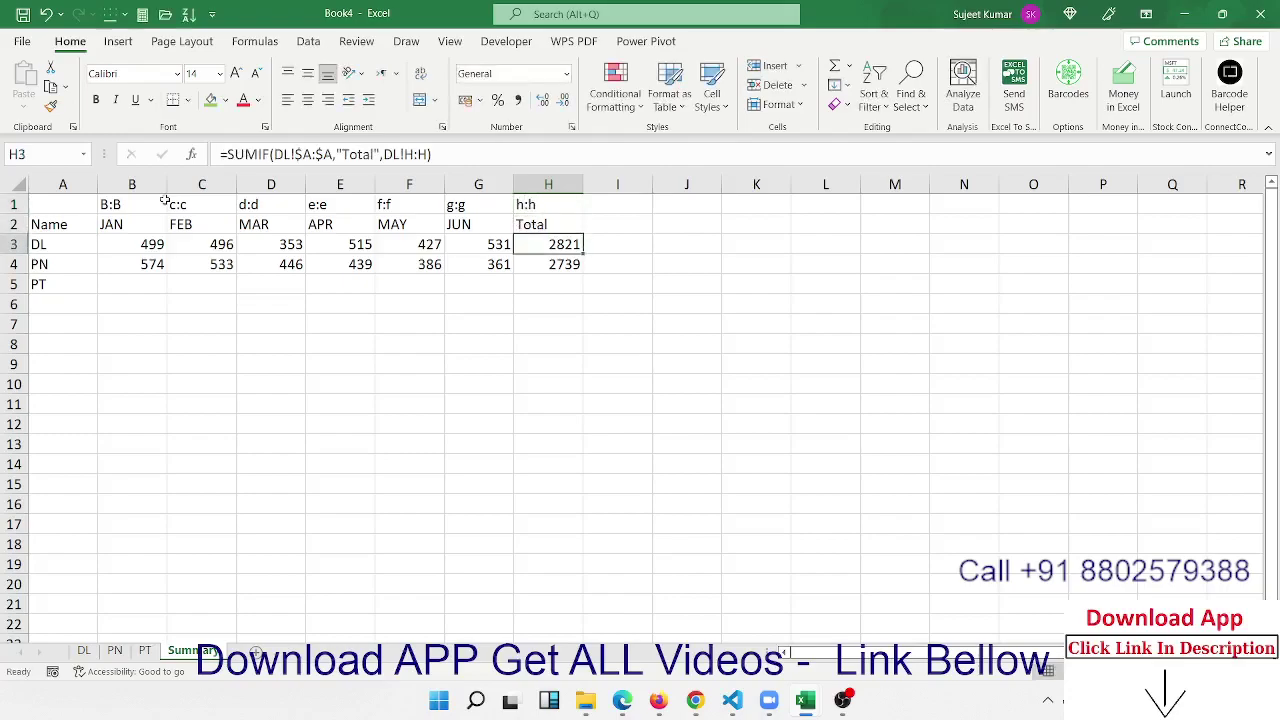
{"action": "key", "text": "Down"}
{"action": "key", "text": "Left"}
{"action": "key", "text": "Left"}
{"action": "key", "text": "Left"}
{"action": "key", "text": "Left"}
{"action": "key", "text": "Left"}
{"action": "key", "text": "Left"}
Replace B3's criteria range DL!$A:$A with INDIRECT(A3&"!$A:$A")
{"action": "key", "text": "Up"}
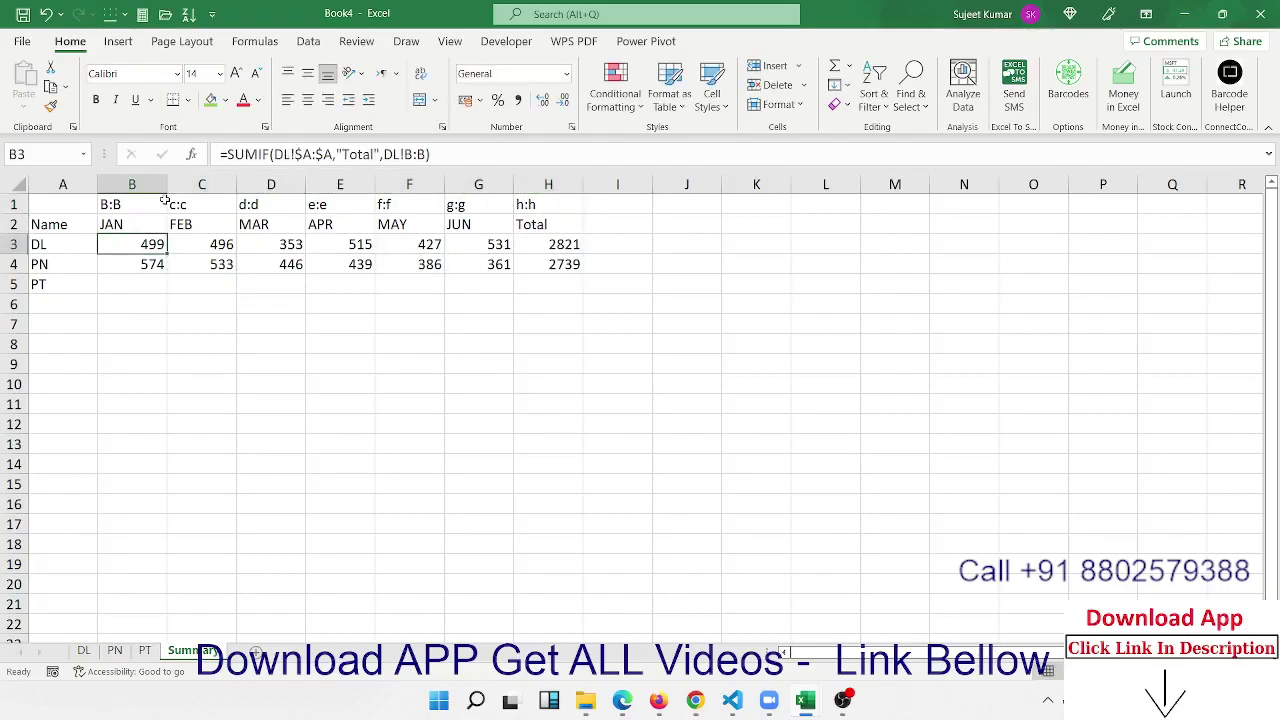
{"action": "left_click", "coordinate": [275, 154]}
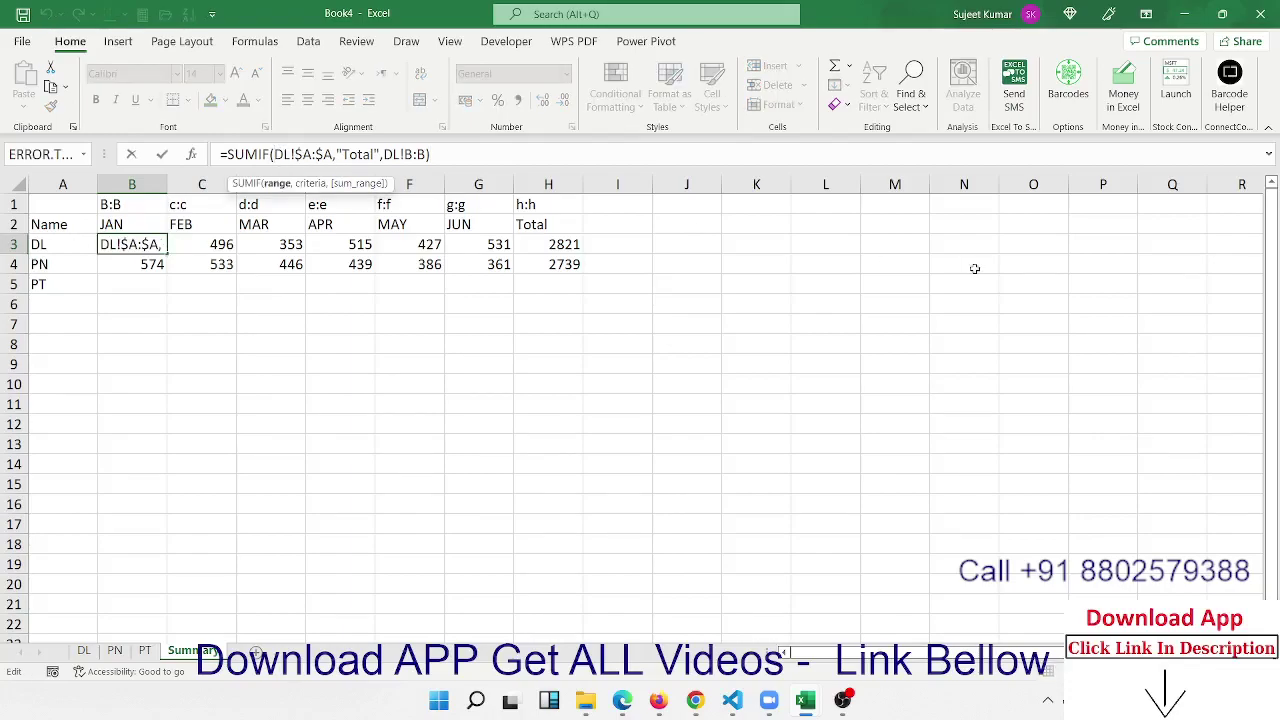
{"action": "key", "text": "Delete"}
{"action": "key", "text": "Delete"}
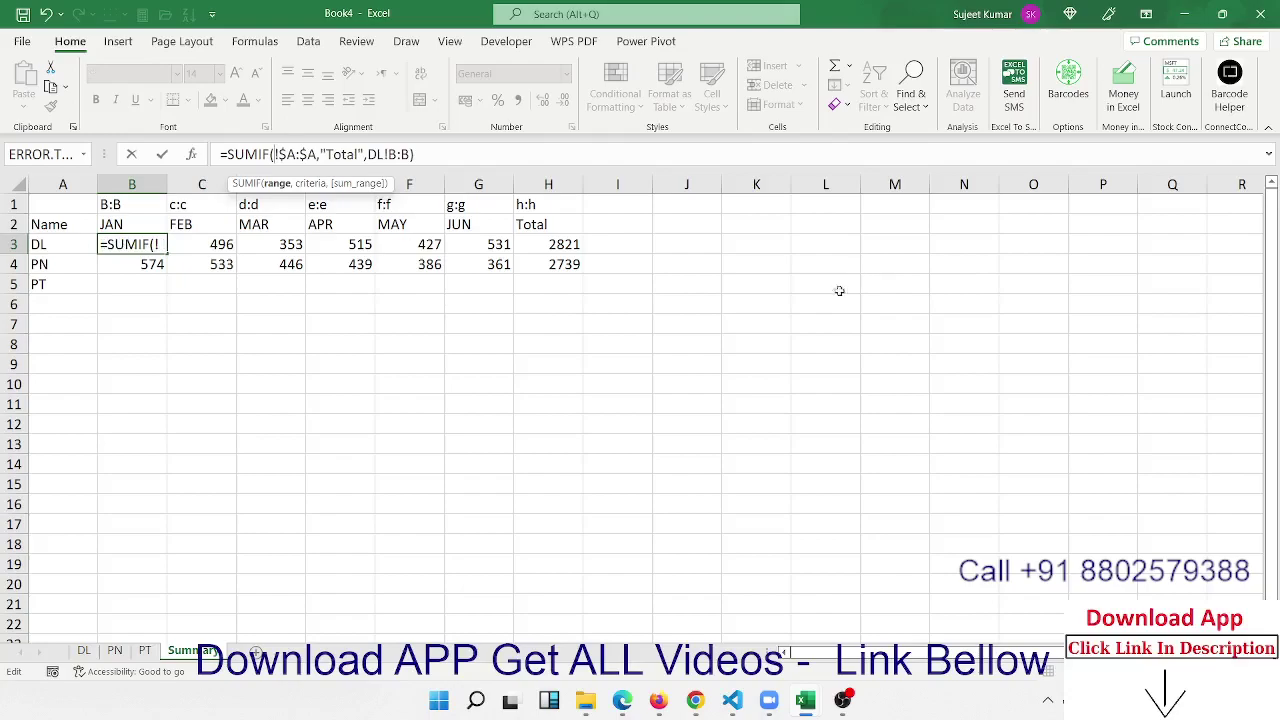
{"action": "left_click", "coordinate": [52, 244]}
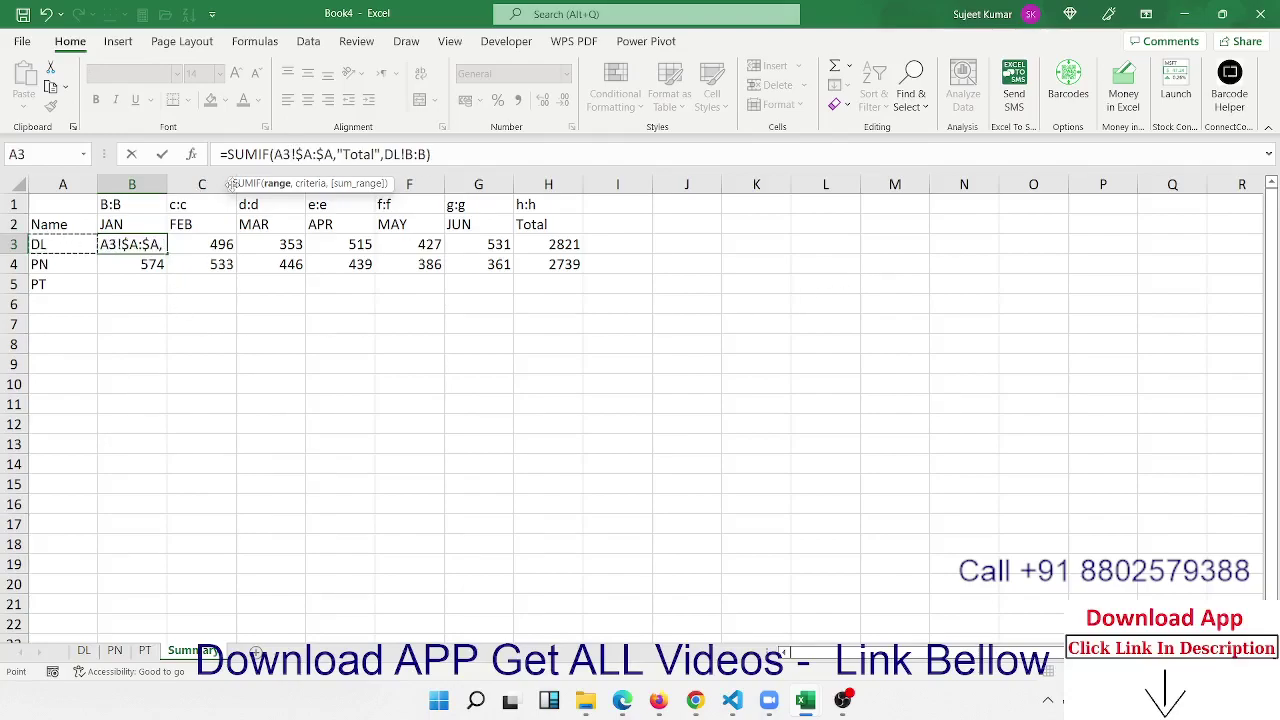
{"action": "type", "text": "&"}
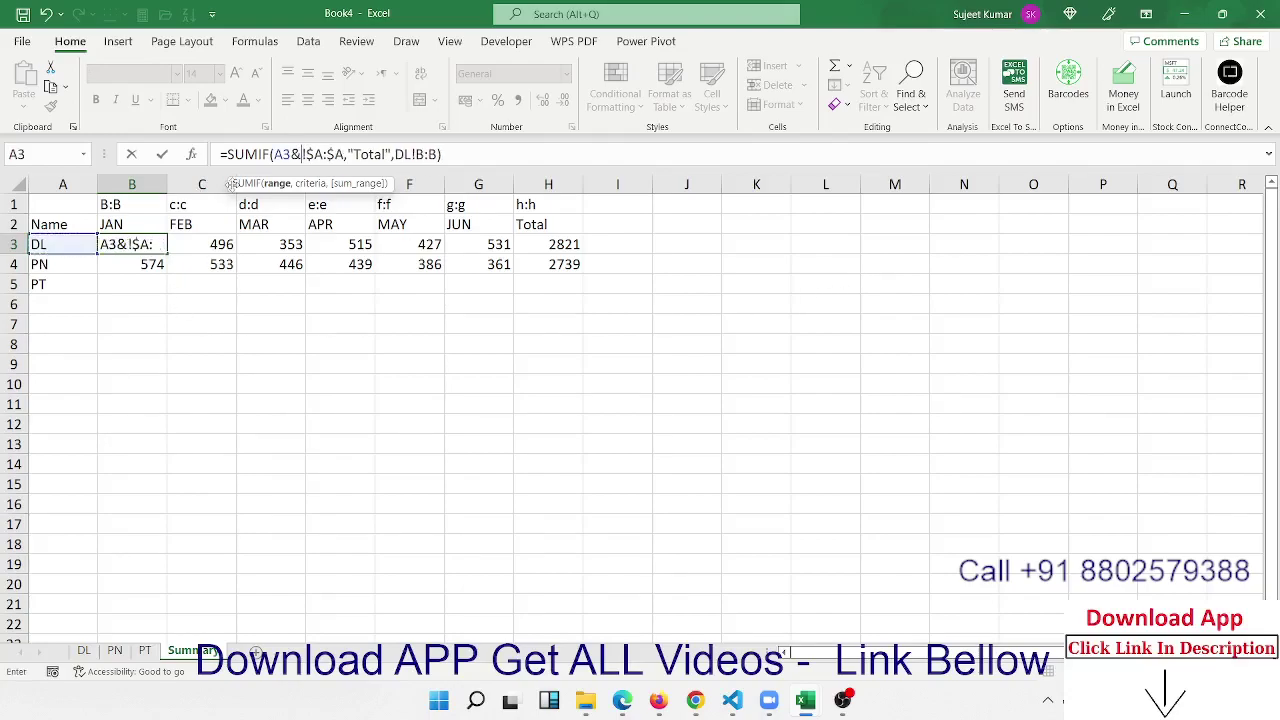
{"action": "type", "text": "\""}
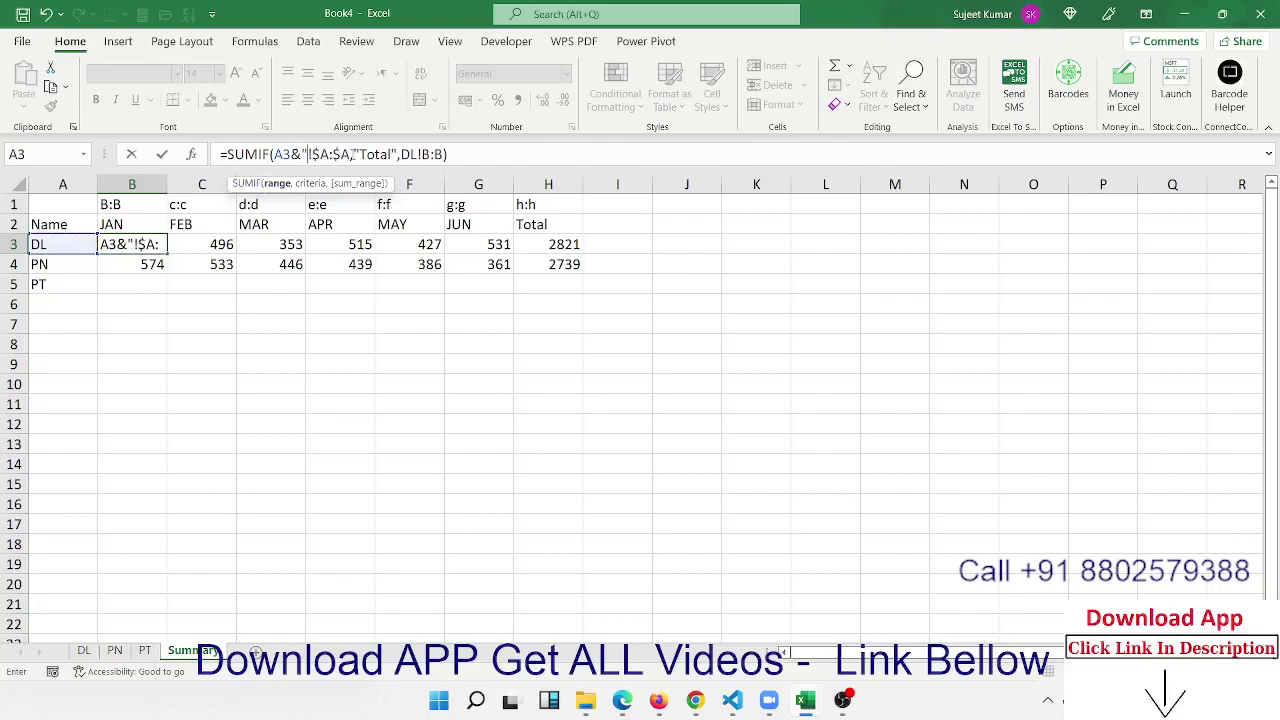
{"action": "left_click", "coordinate": [350, 154]}
{"action": "type", "text": "\""}
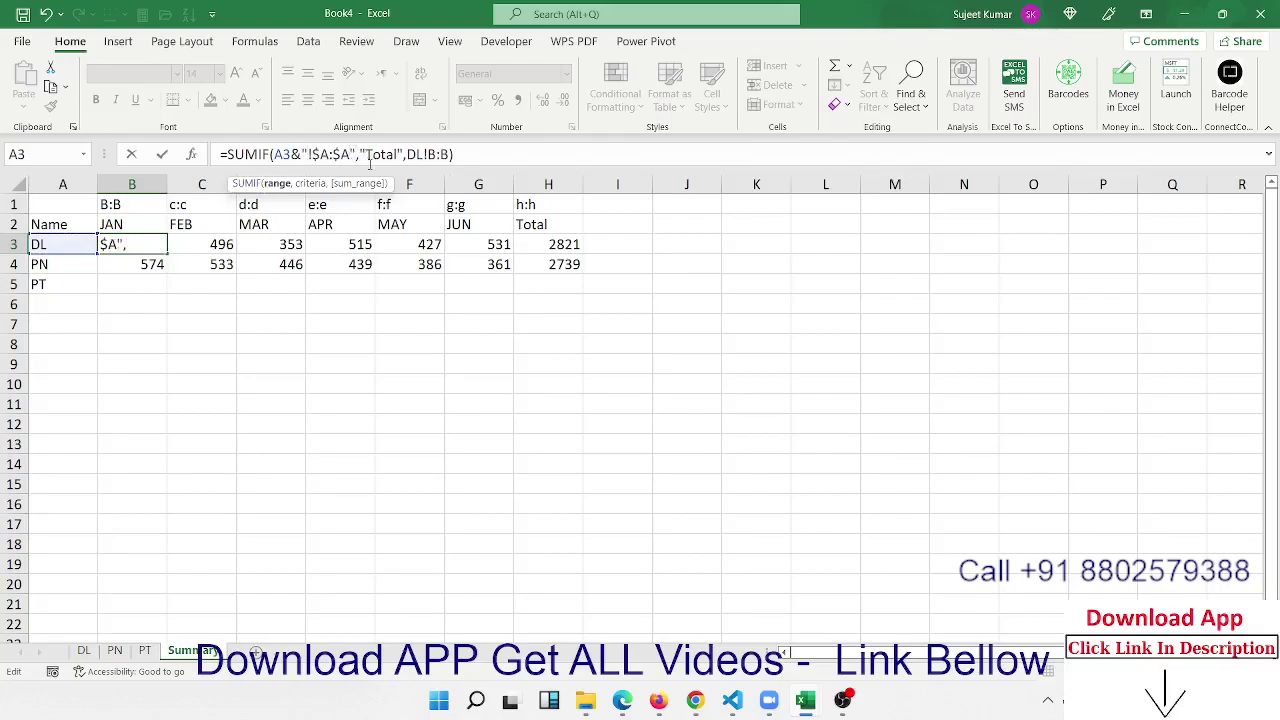
{"action": "left_click", "coordinate": [309, 158]}
{"action": "type", "text": "ind"}
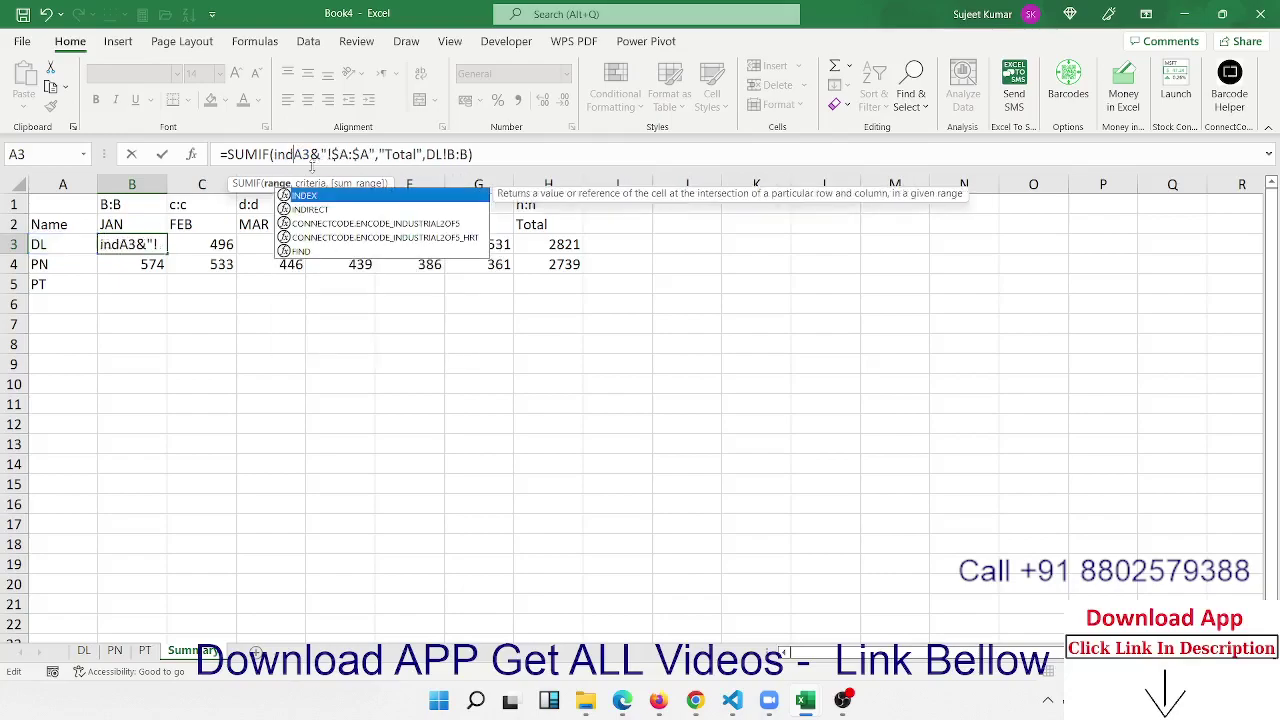
{"action": "key", "text": "Tab"}
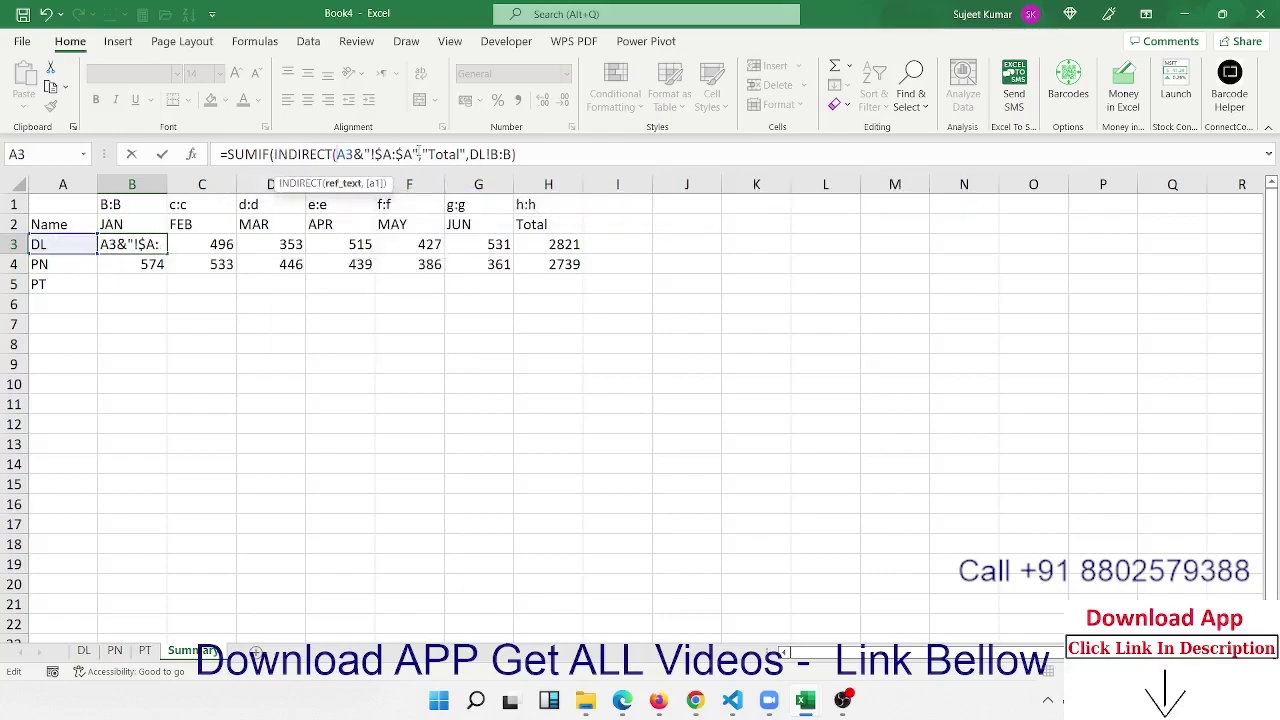
{"action": "left_click", "coordinate": [418, 153]}
{"action": "type", "text": ")"}
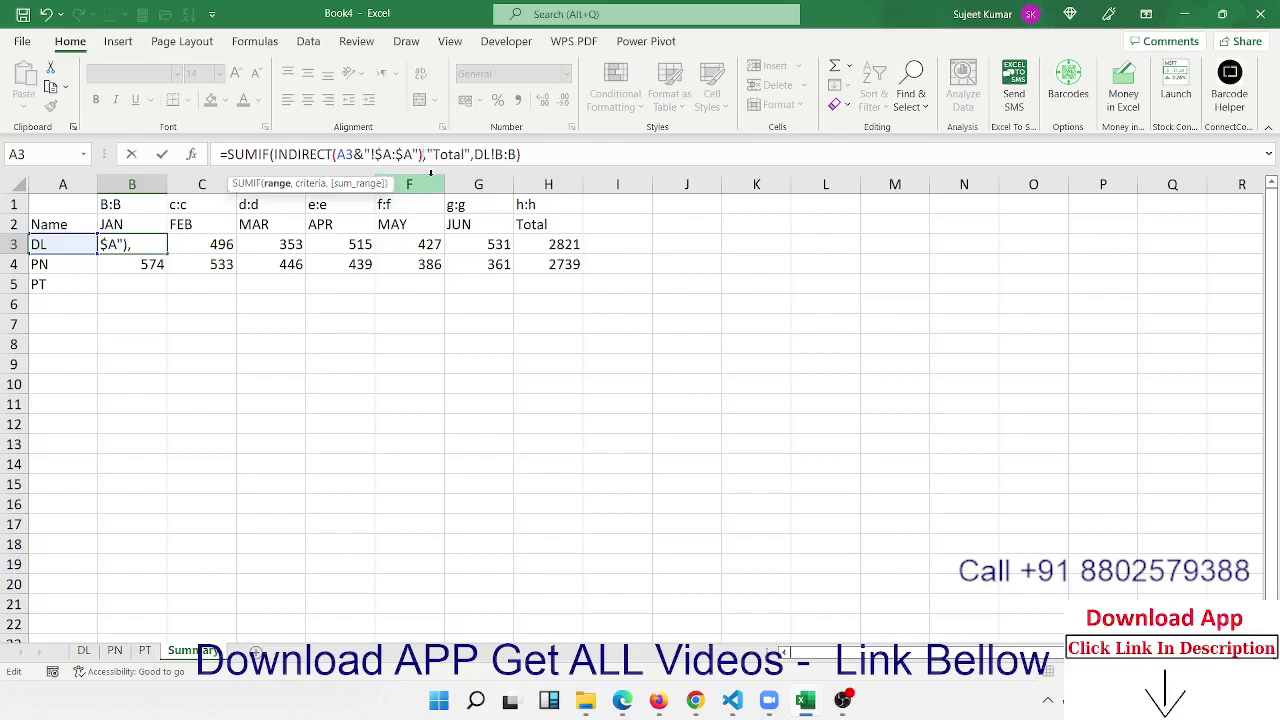
Replace the sum range DL!B:B with INDIRECT(A3&"!"&B1)
{"action": "left_click", "coordinate": [488, 154]}
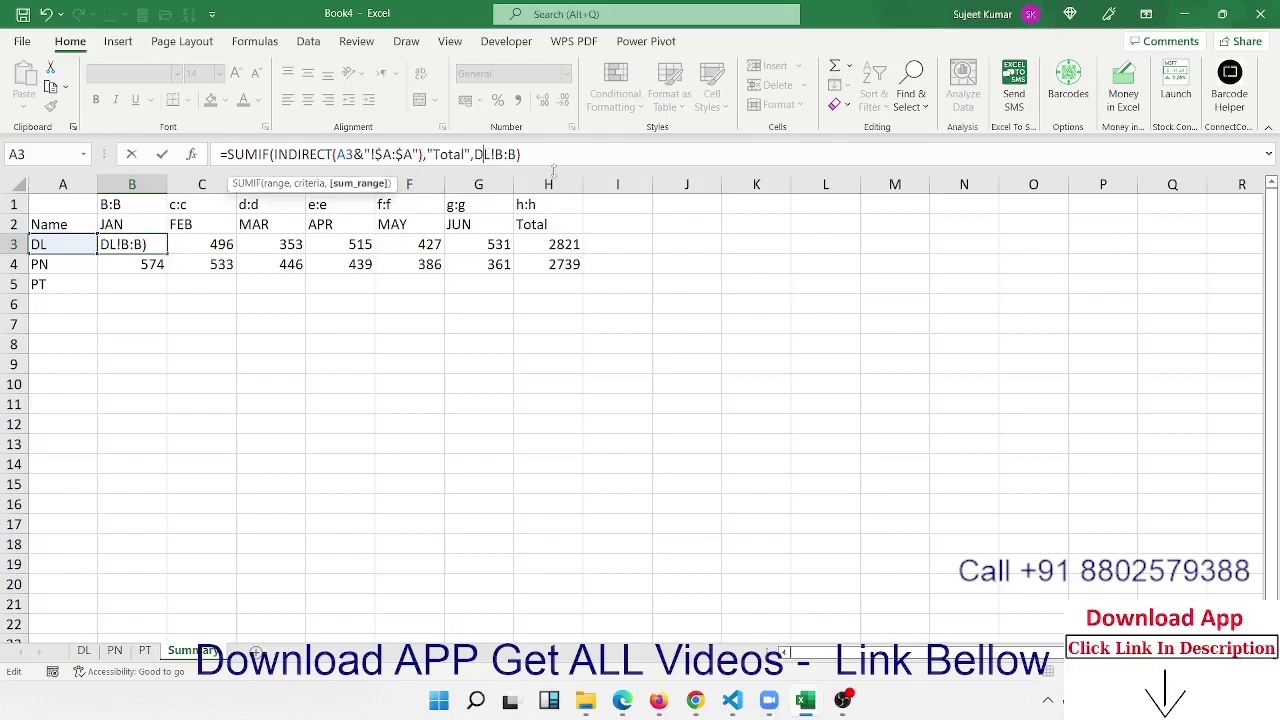
{"action": "key", "text": "Delete"}
{"action": "key", "text": "Delete"}
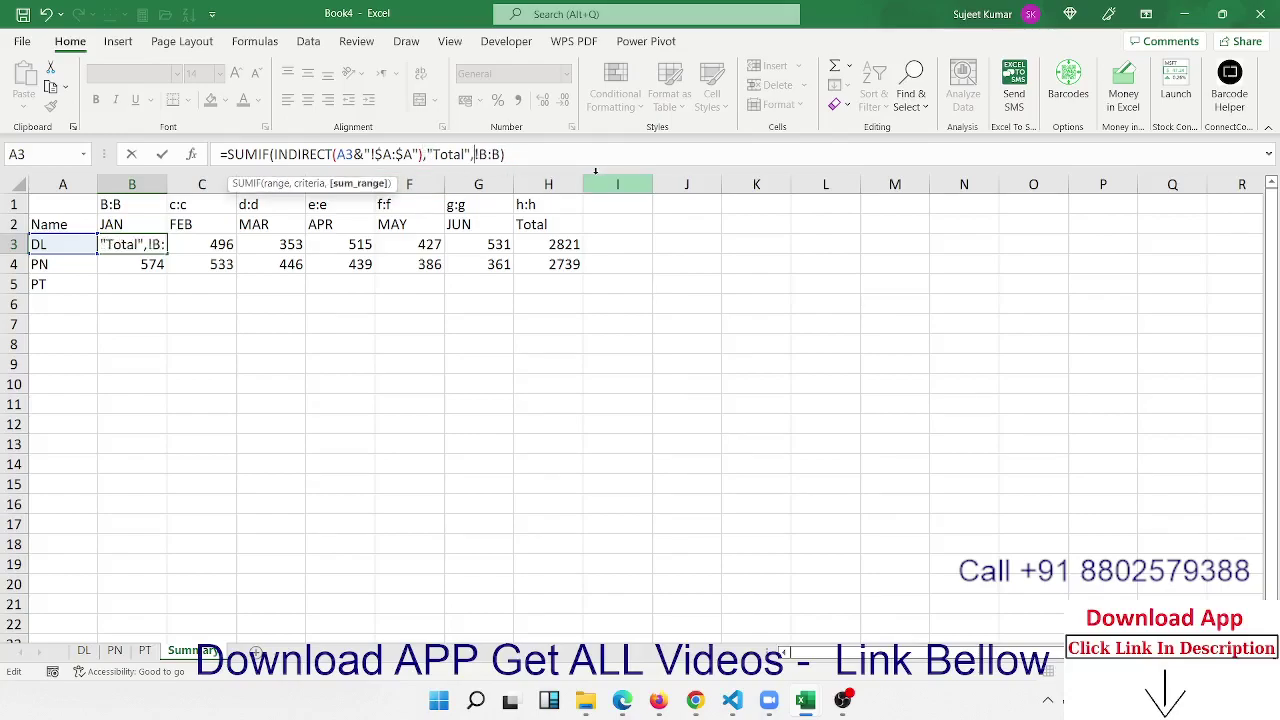
{"action": "left_click", "coordinate": [52, 246]}
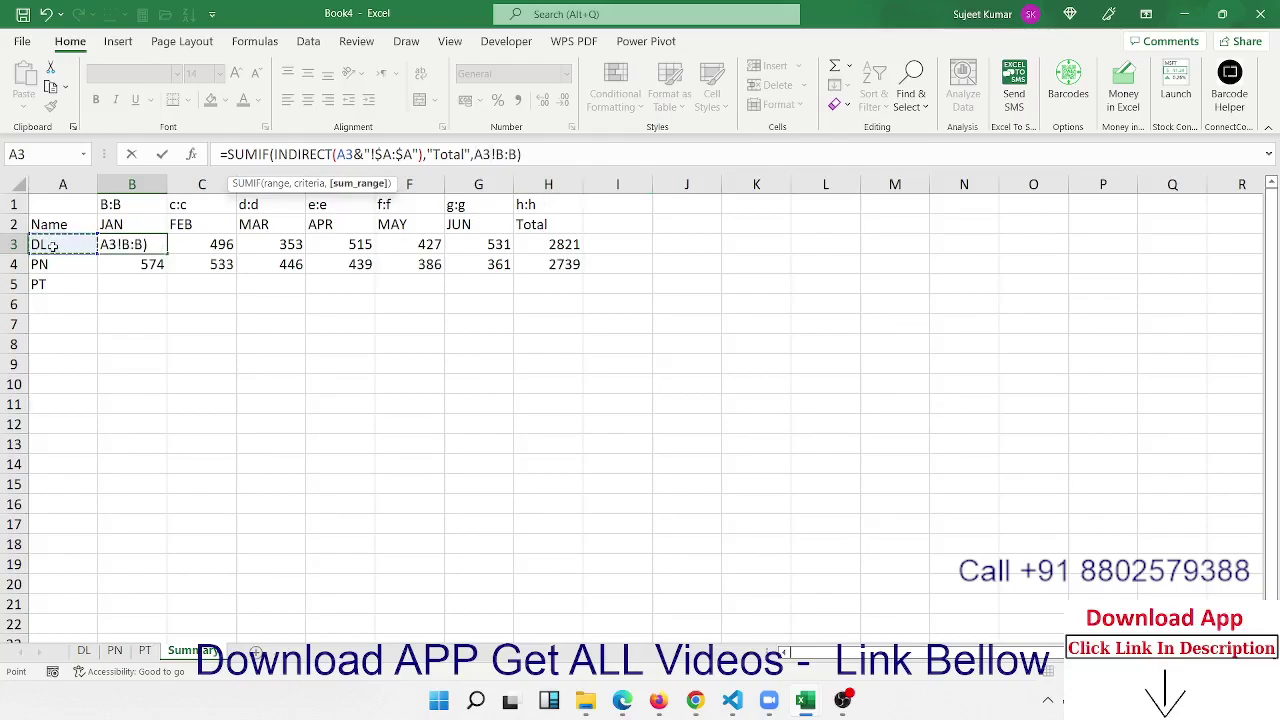
{"action": "type", "text": "&"}
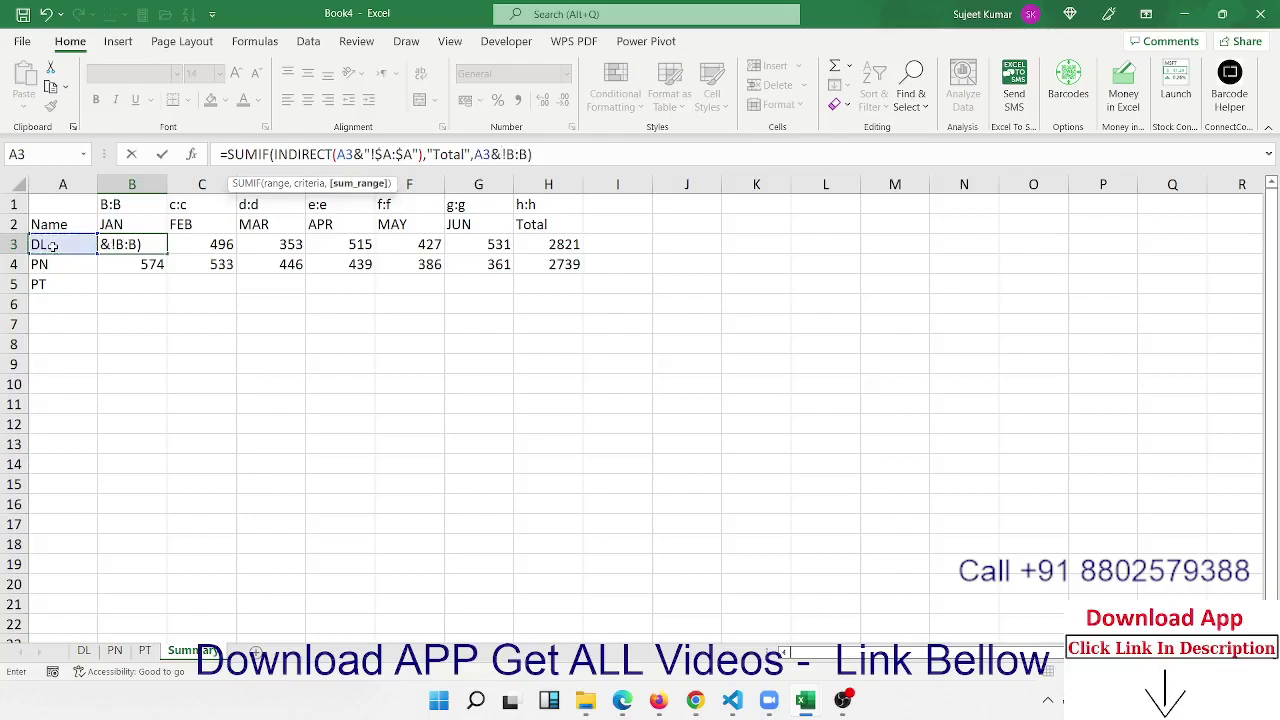
{"action": "type", "text": "\""}
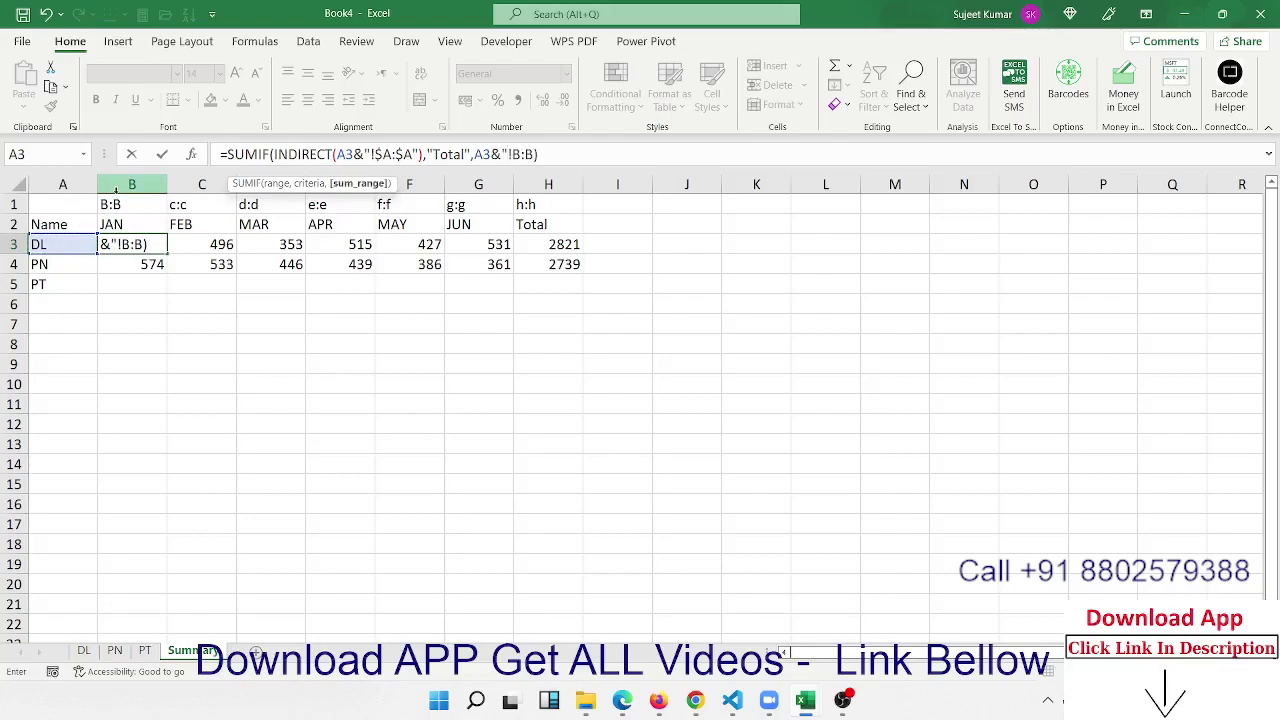
{"action": "left_click", "coordinate": [514, 155]}
{"action": "type", "text": "\""}
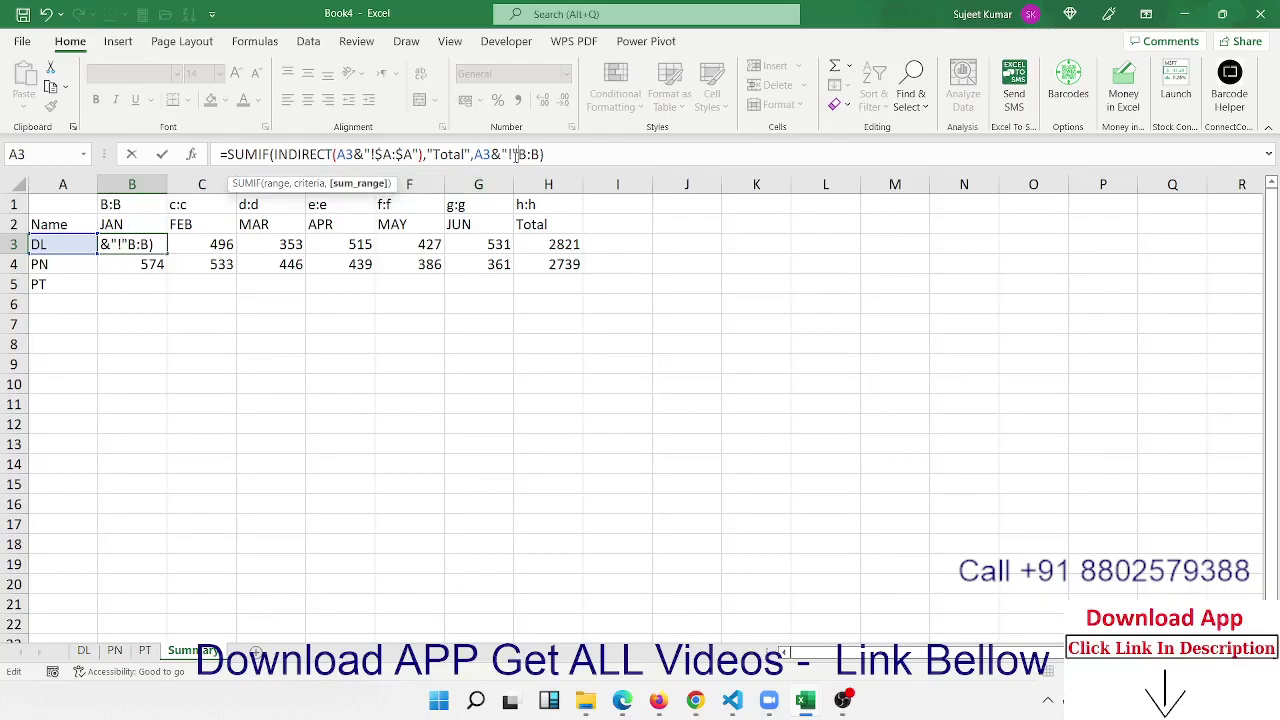
{"action": "key", "text": "Delete"}
{"action": "key", "text": "Delete"}
{"action": "key", "text": "Delete"}
{"action": "type", "text": "&"}
{"action": "left_click", "coordinate": [151, 205]}
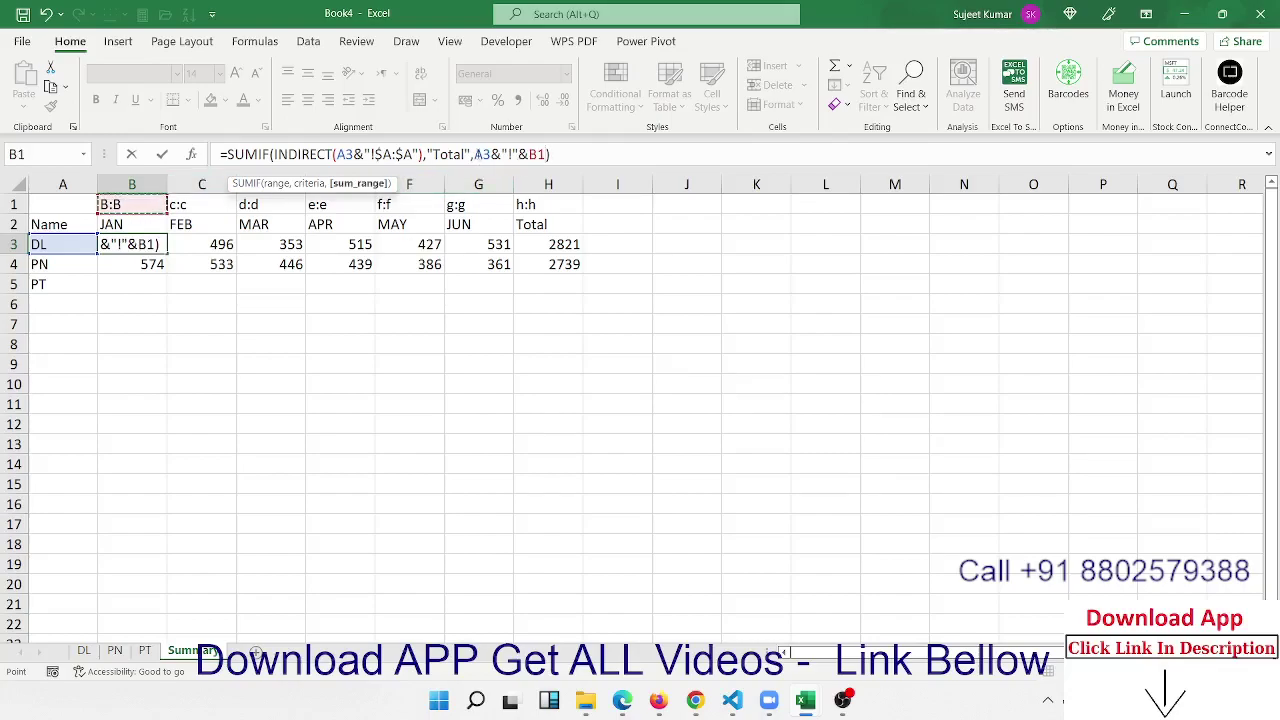
{"action": "left_click", "coordinate": [474, 154]}
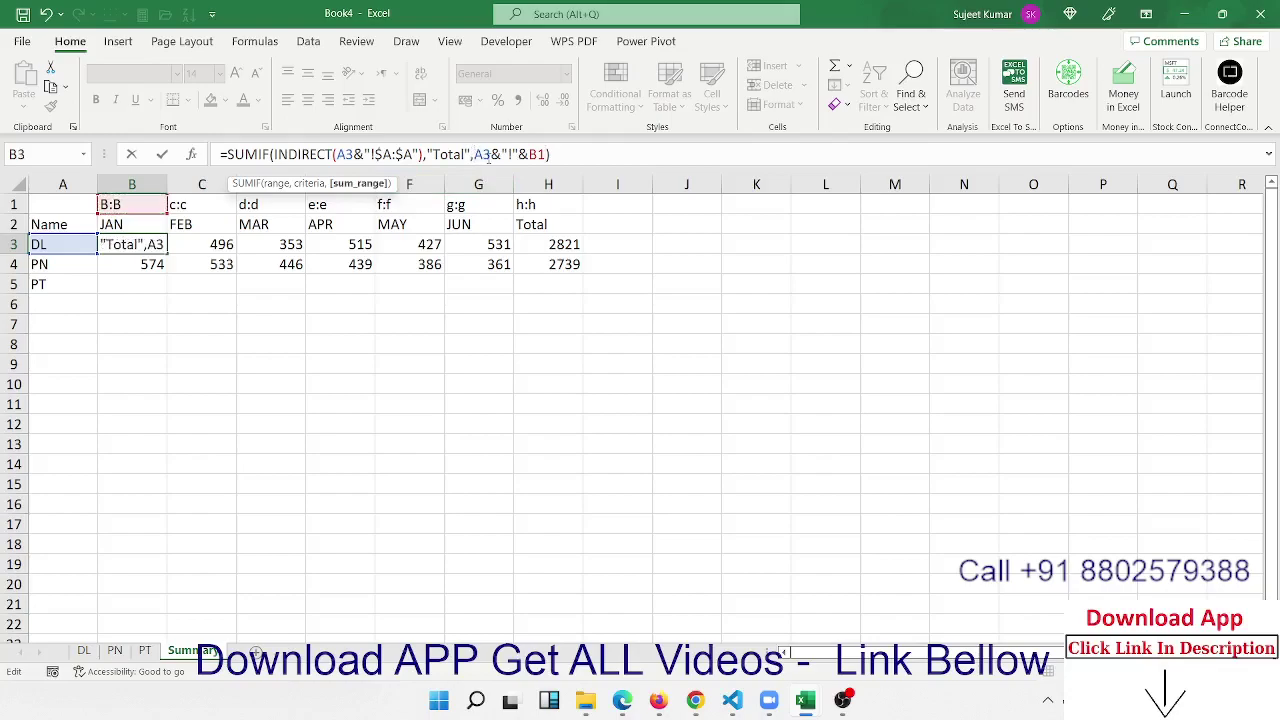
{"action": "type", "text": "in"}
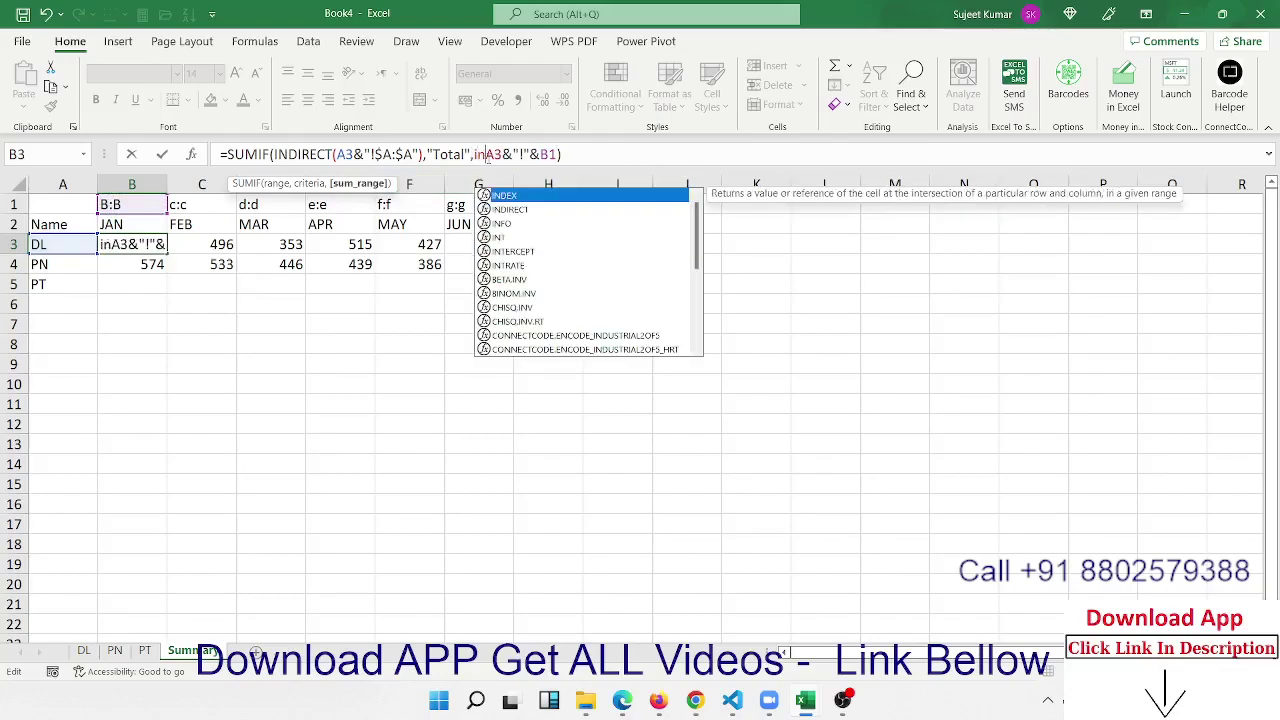
{"action": "key", "text": "Down"}
{"action": "key", "text": "Tab"}
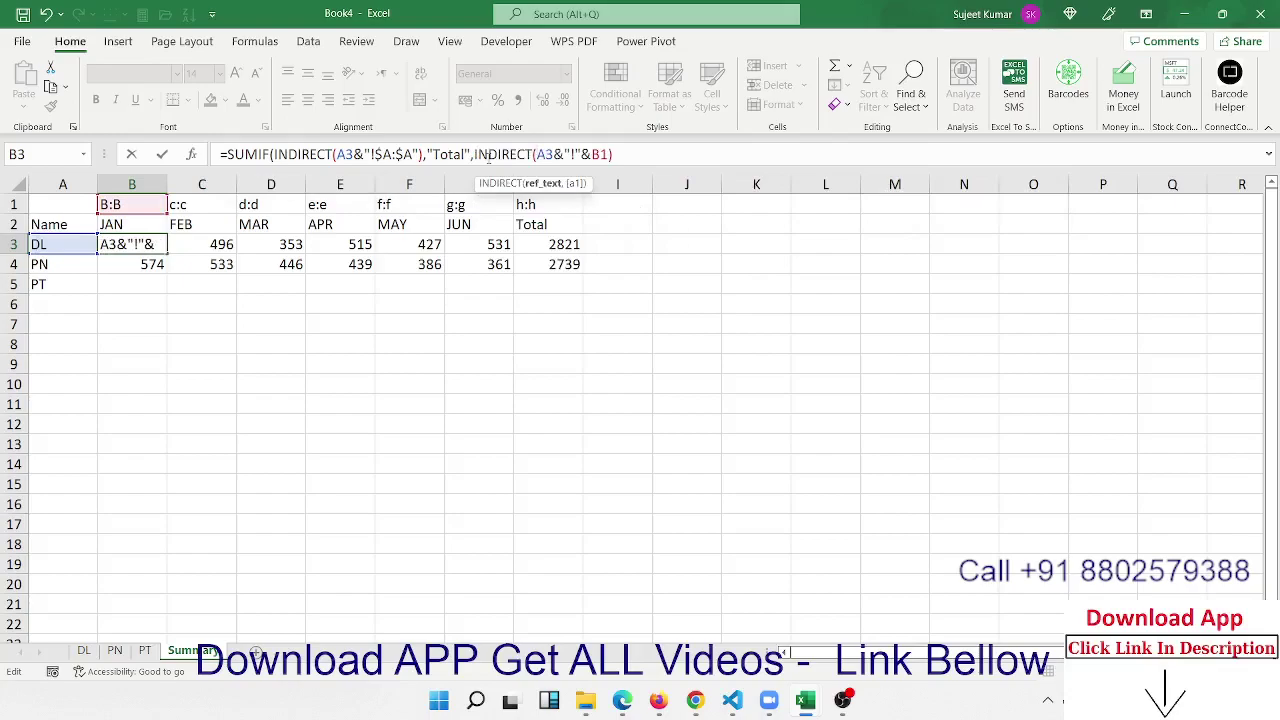
{"action": "type", "text": ")"}
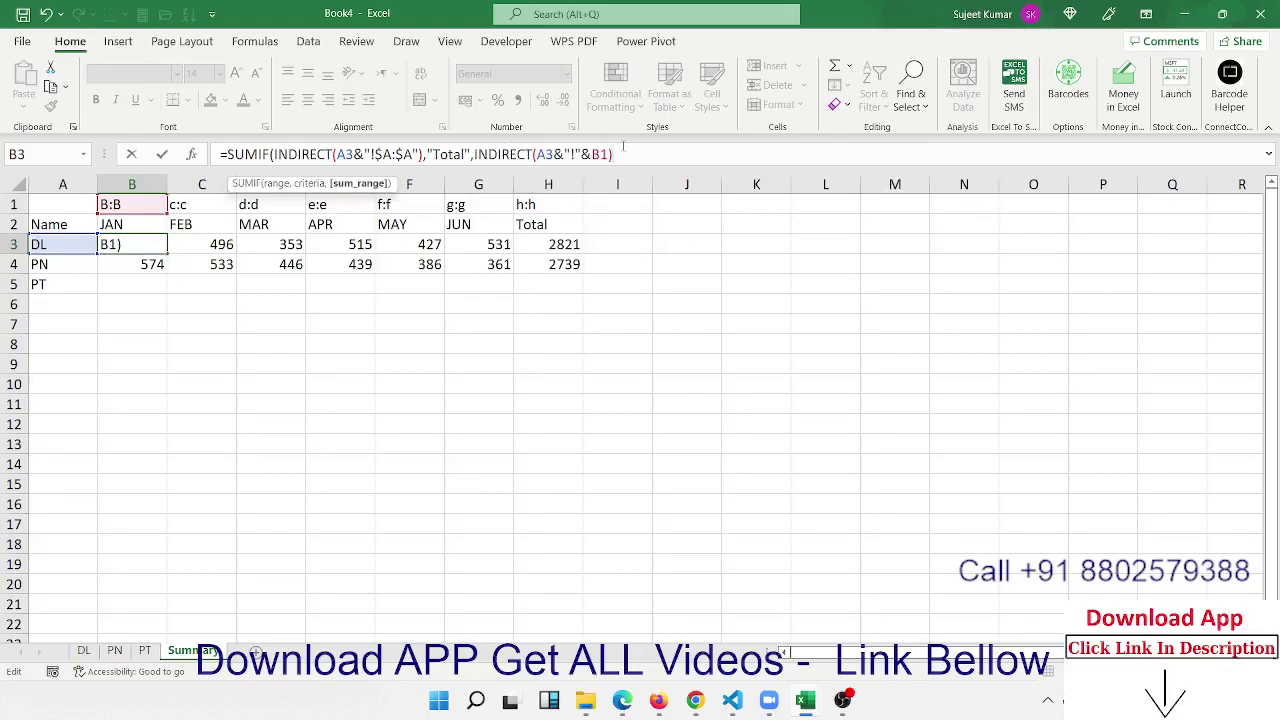
{"action": "type", "text": ")"}
Anchor B3's INDIRECT references as $A3 and B$1, so the formula returns 499
{"action": "key", "text": "Return"}
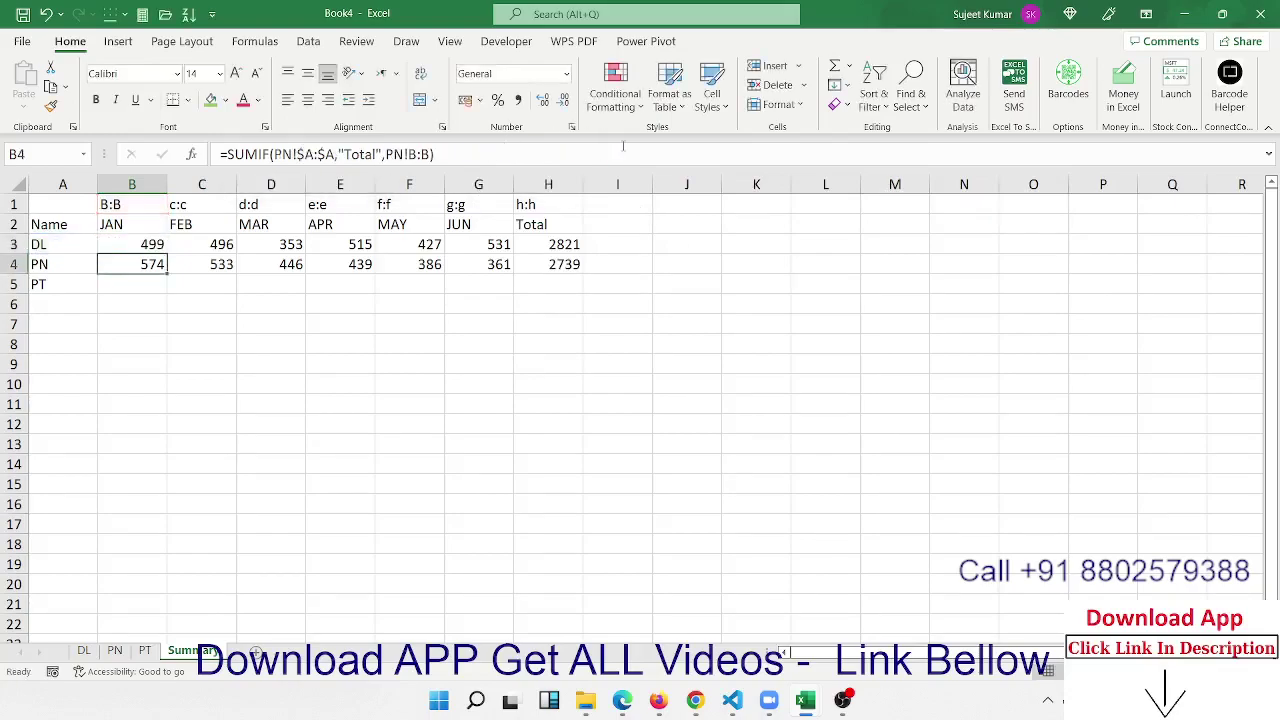
{"action": "key", "text": "Up"}
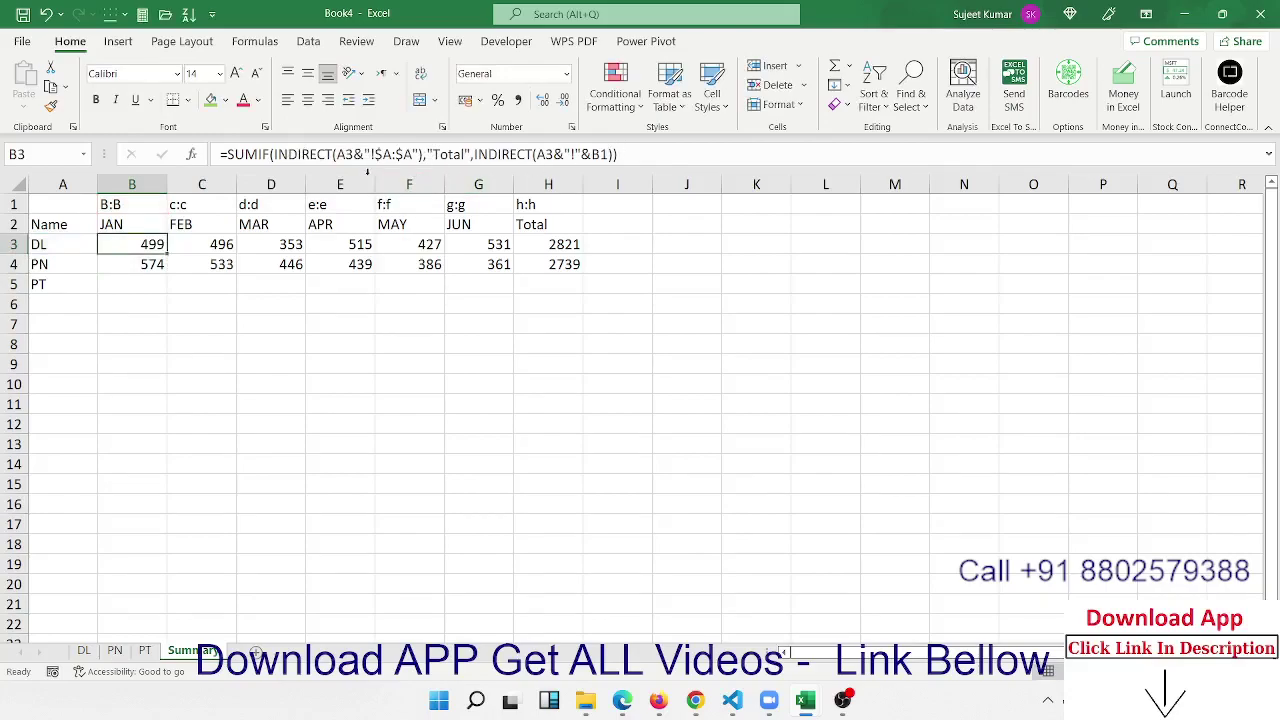
{"action": "left_click", "coordinate": [349, 156]}
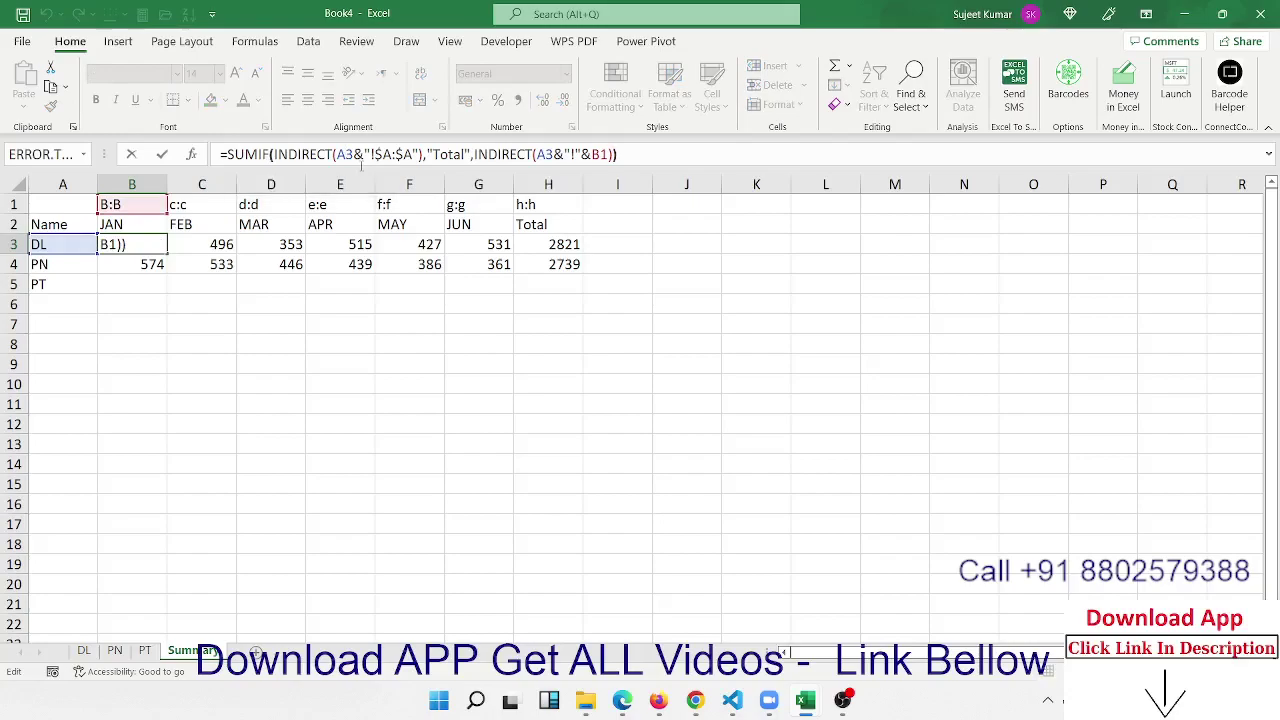
{"action": "left_click", "coordinate": [338, 155]}
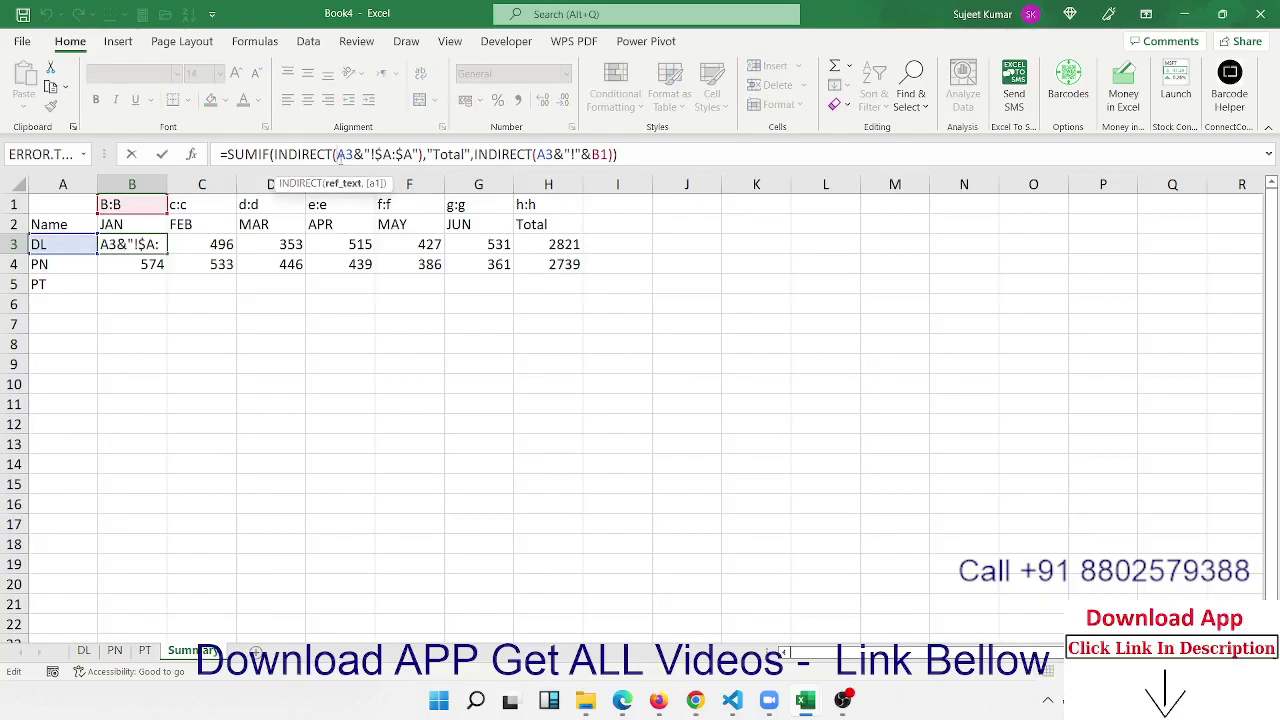
{"action": "type", "text": "$"}
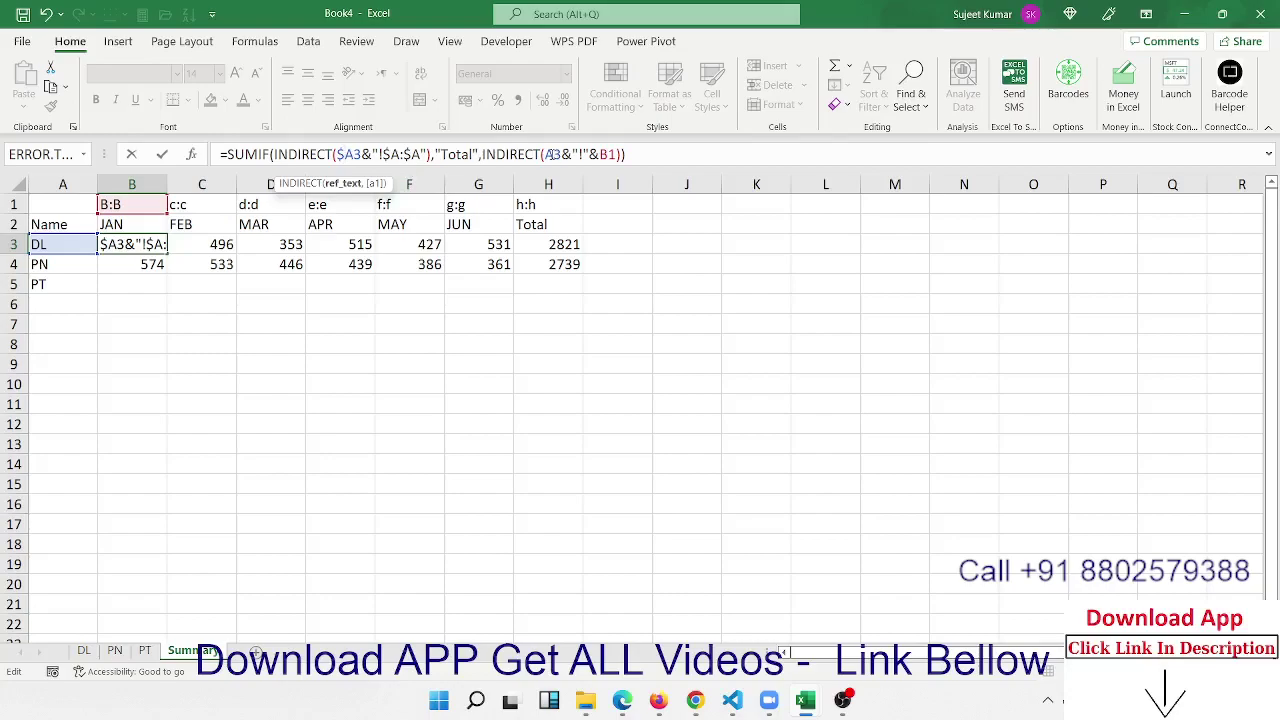
{"action": "left_click", "coordinate": [549, 154]}
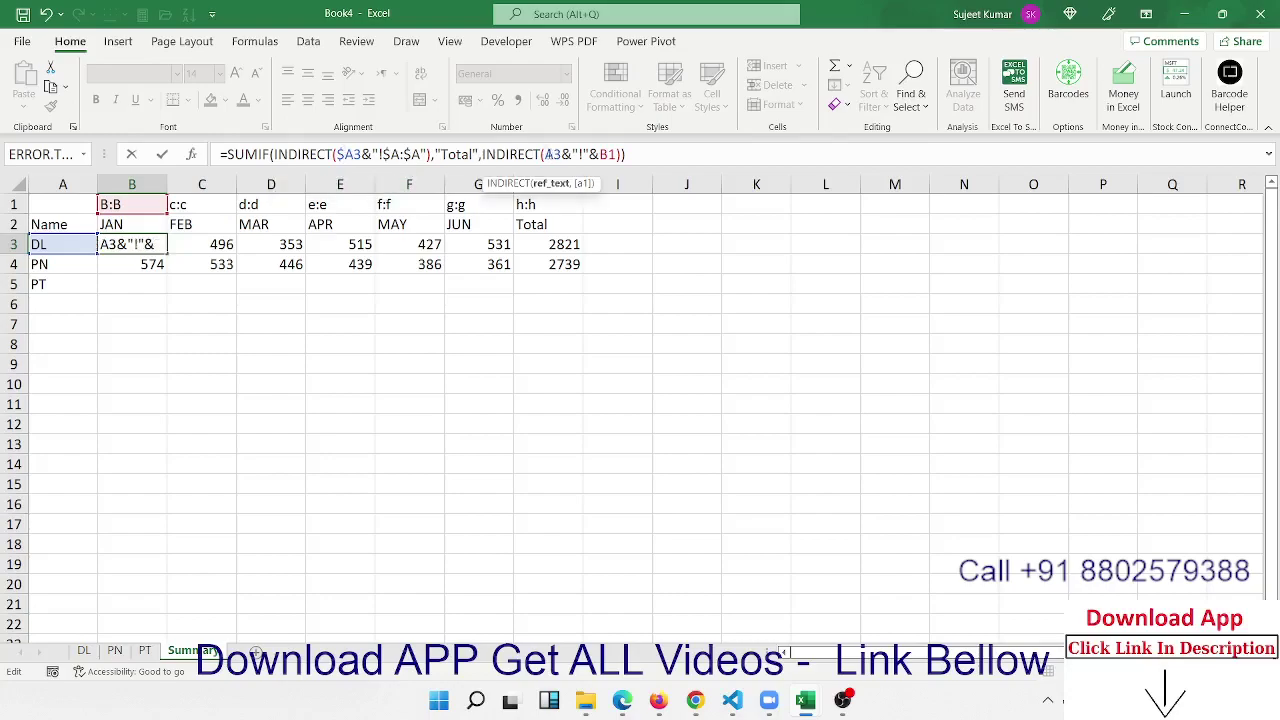
{"action": "type", "text": "$"}
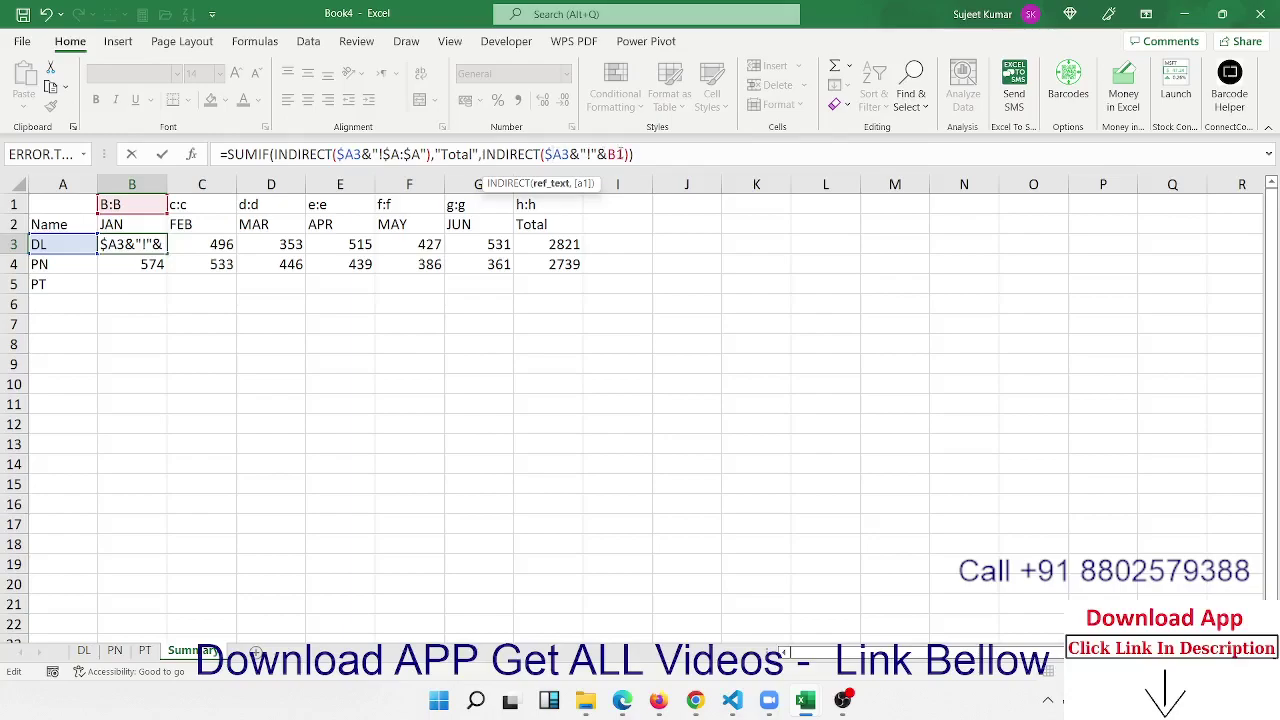
{"action": "left_click", "coordinate": [620, 154]}
{"action": "type", "text": "$"}
{"action": "key", "text": "ctrl+Return"}
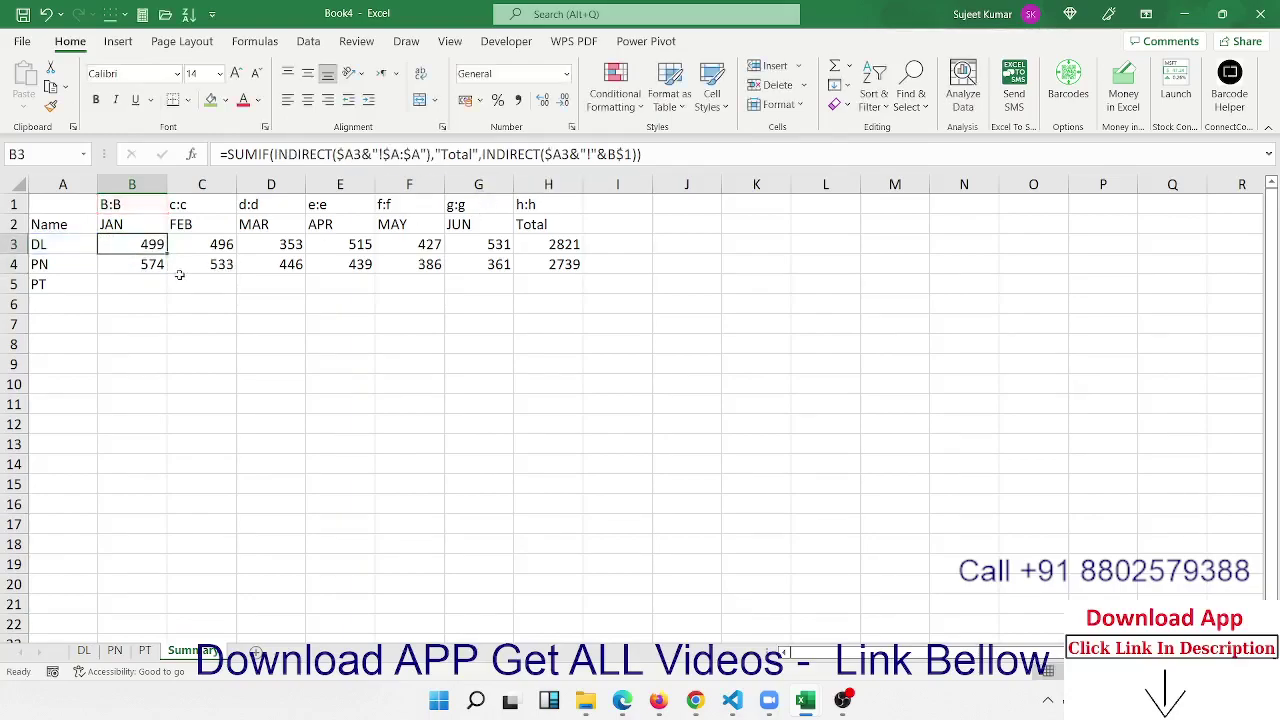
Copy the B3 INDIRECT formula over B3:H5, filling PT with 339 through 2610
{"action": "mouse_move", "coordinate": [150, 246]}
{"action": "left_mouse_down"}
{"action": "mouse_move", "coordinate": [538, 242]}
{"action": "mouse_move", "coordinate": [545, 280]}
{"action": "left_mouse_up"}
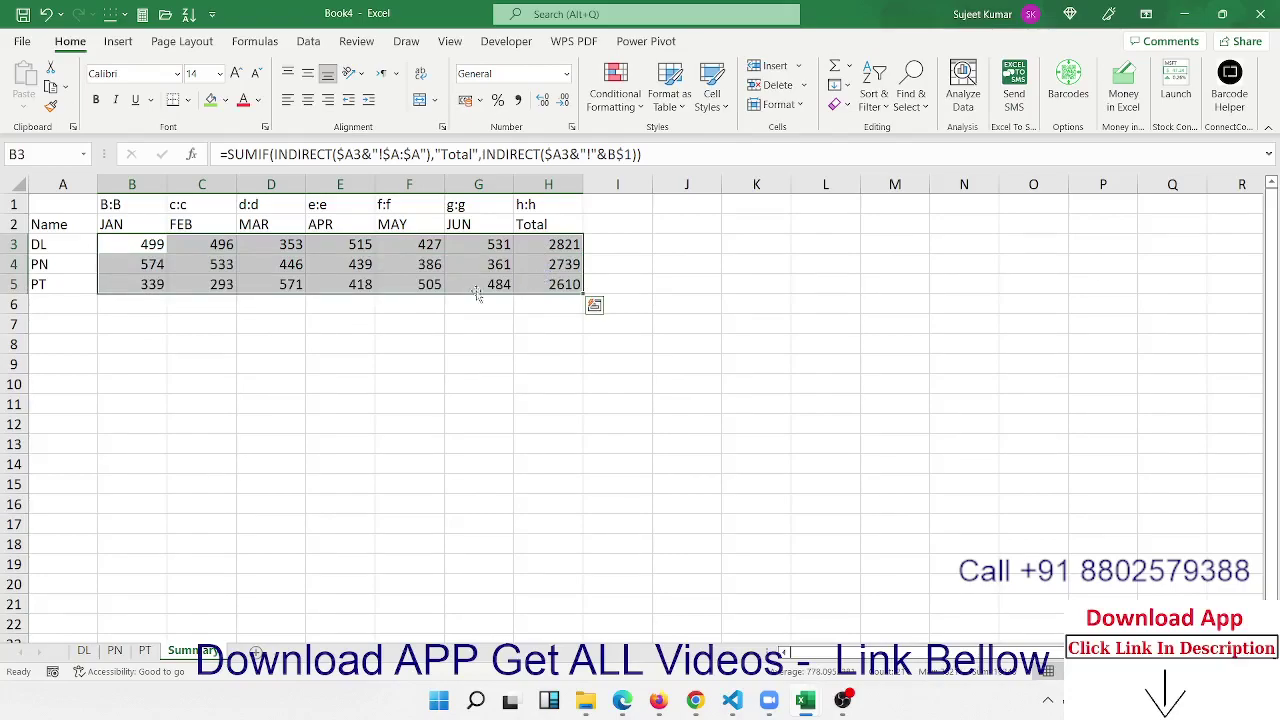
{"action": "left_click", "coordinate": [67, 255]}
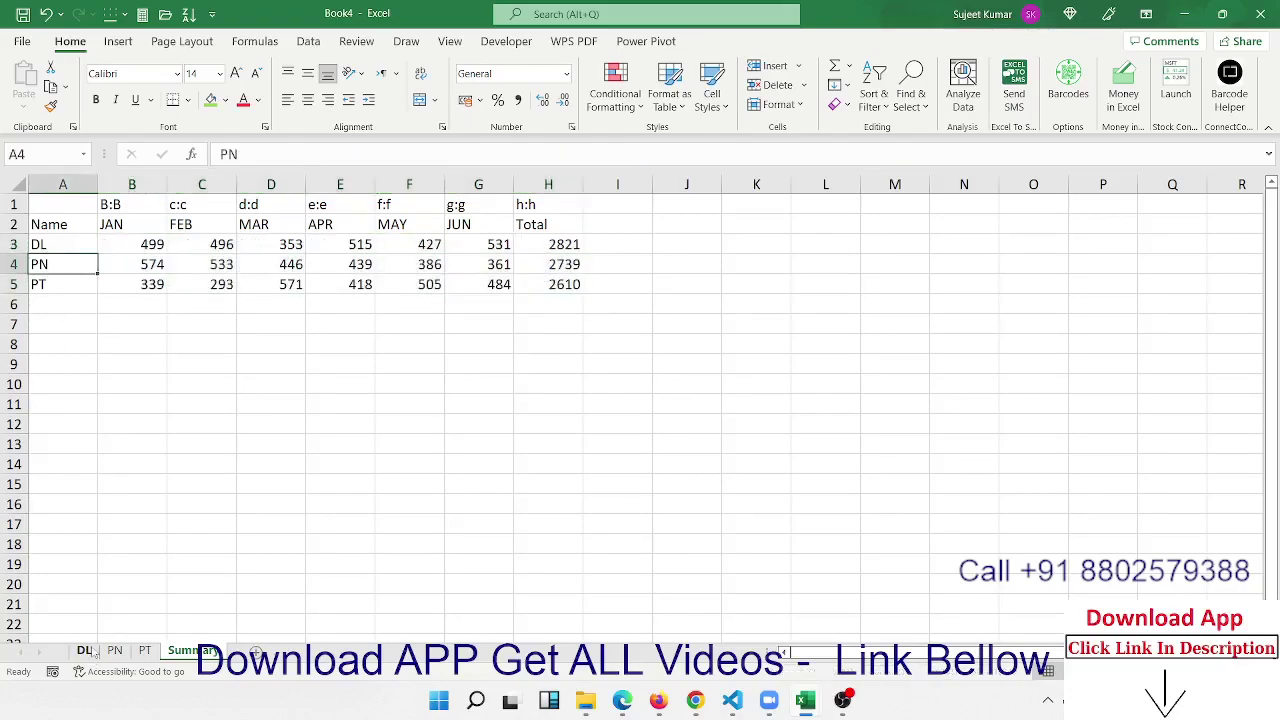
{"action": "left_click_drag", "start_coordinate": [50, 246], "coordinate": [45, 284]}
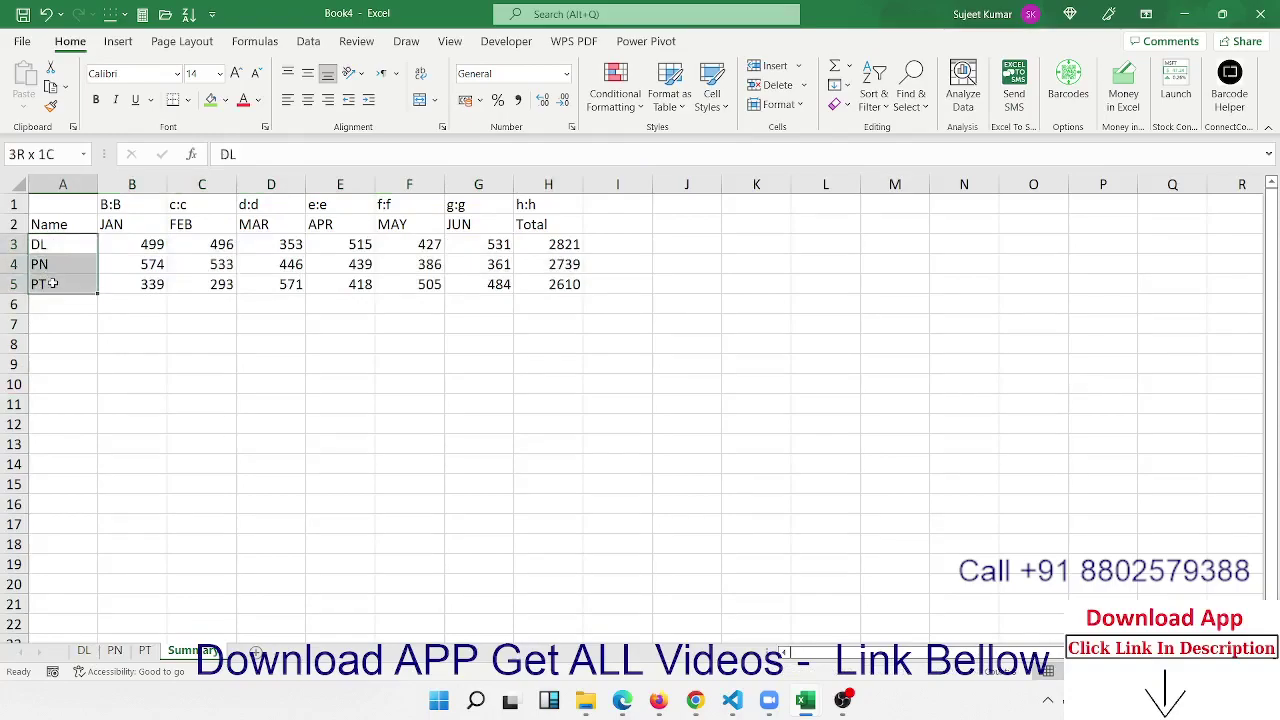
{"action": "left_click", "coordinate": [137, 246]}
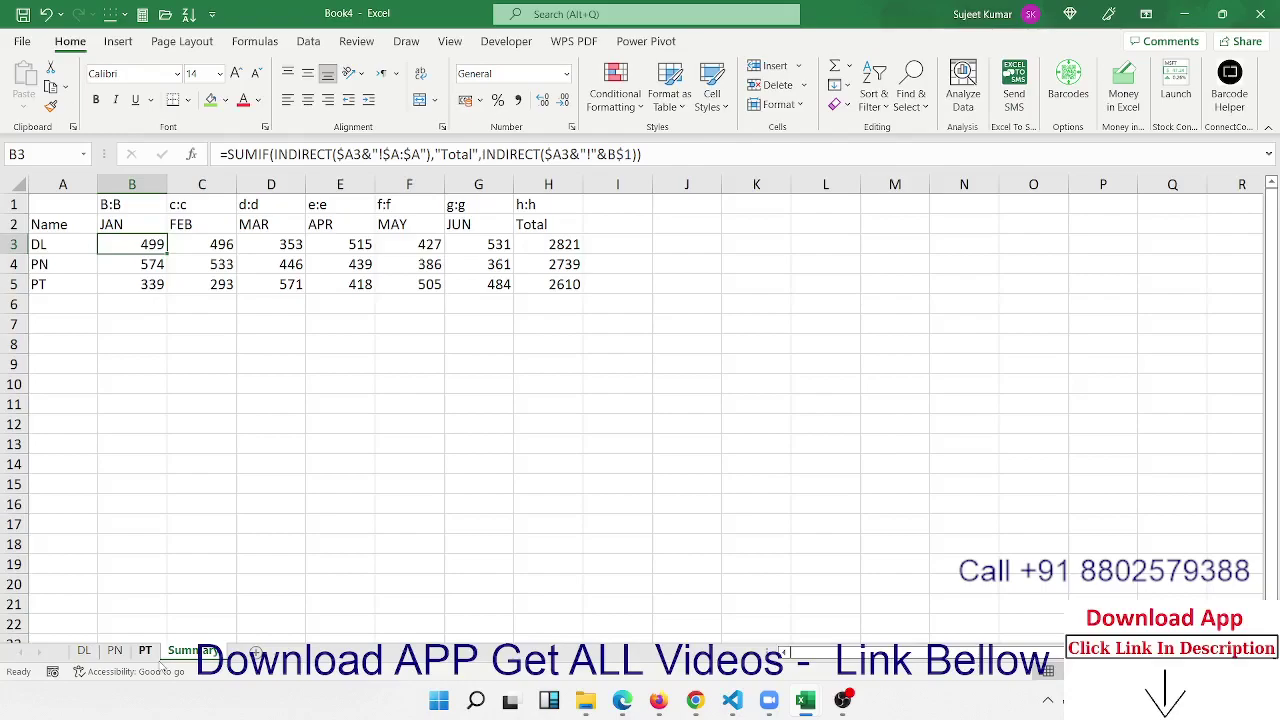
Deselect the totals table, browse the Data tab's Get Data > From Other Sources list, then dismiss it
{"action": "left_click", "coordinate": [617, 384]}
{"action": "left_click", "coordinate": [694, 400]}
{"action": "left_click", "coordinate": [440, 322]}
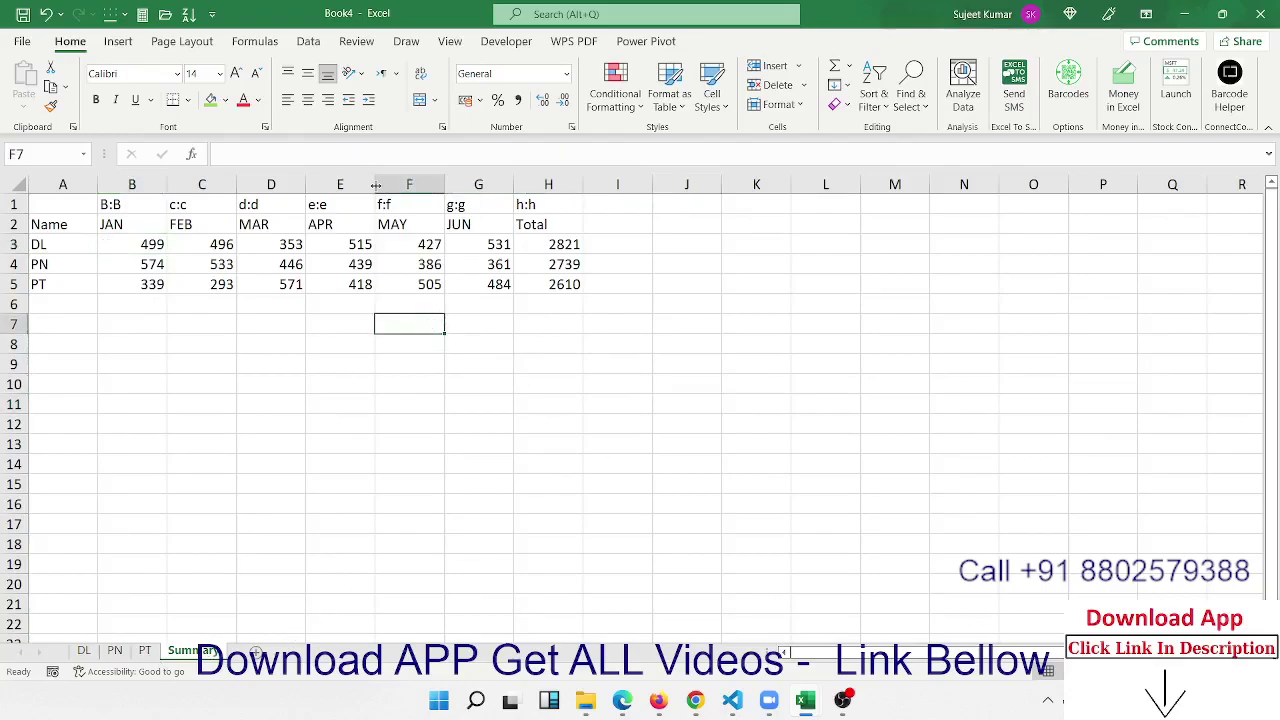
{"action": "left_click", "coordinate": [308, 41]}
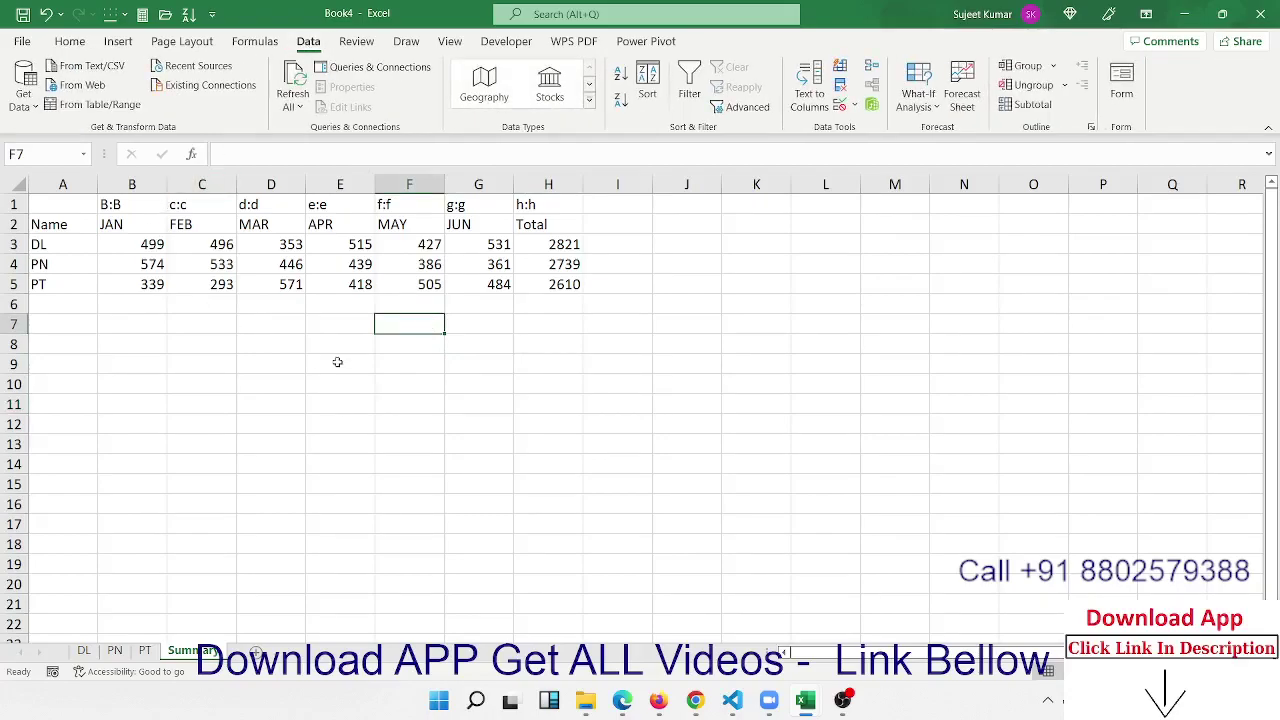
{"action": "left_click", "coordinate": [23, 88]}
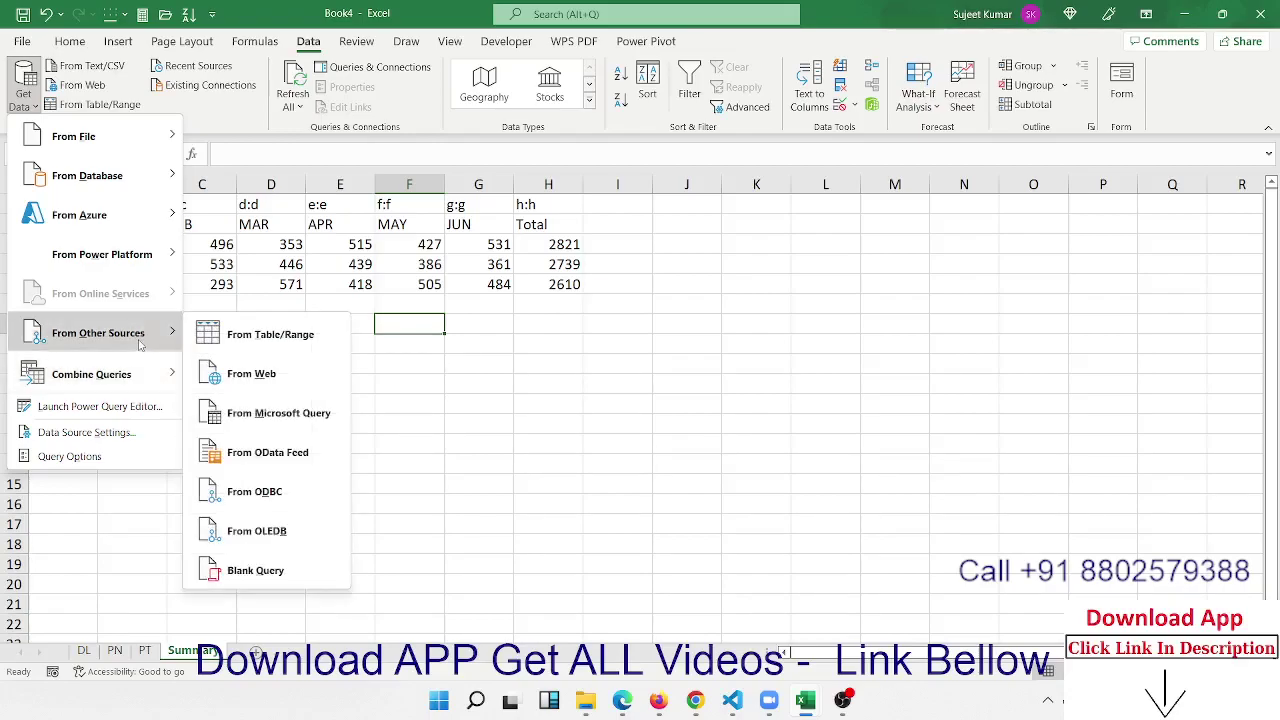
{"action": "mouse_move", "coordinate": [98, 333]}
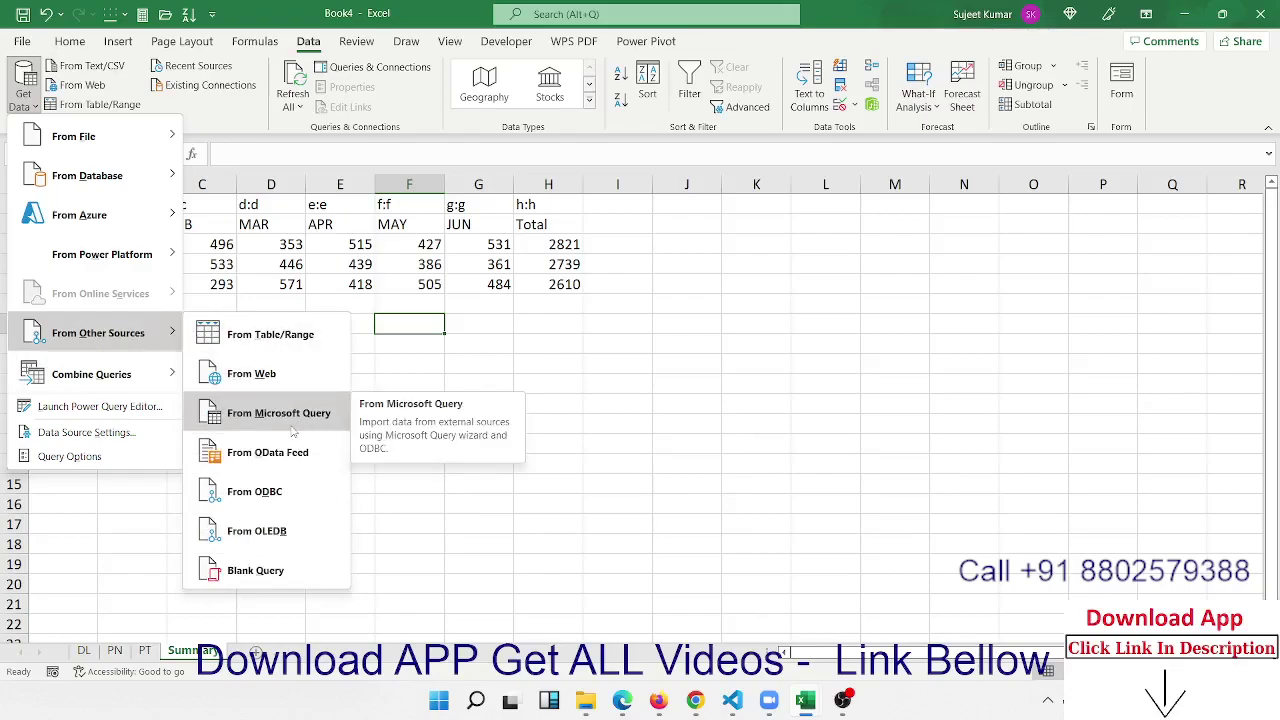
{"action": "left_click", "coordinate": [490, 290]}
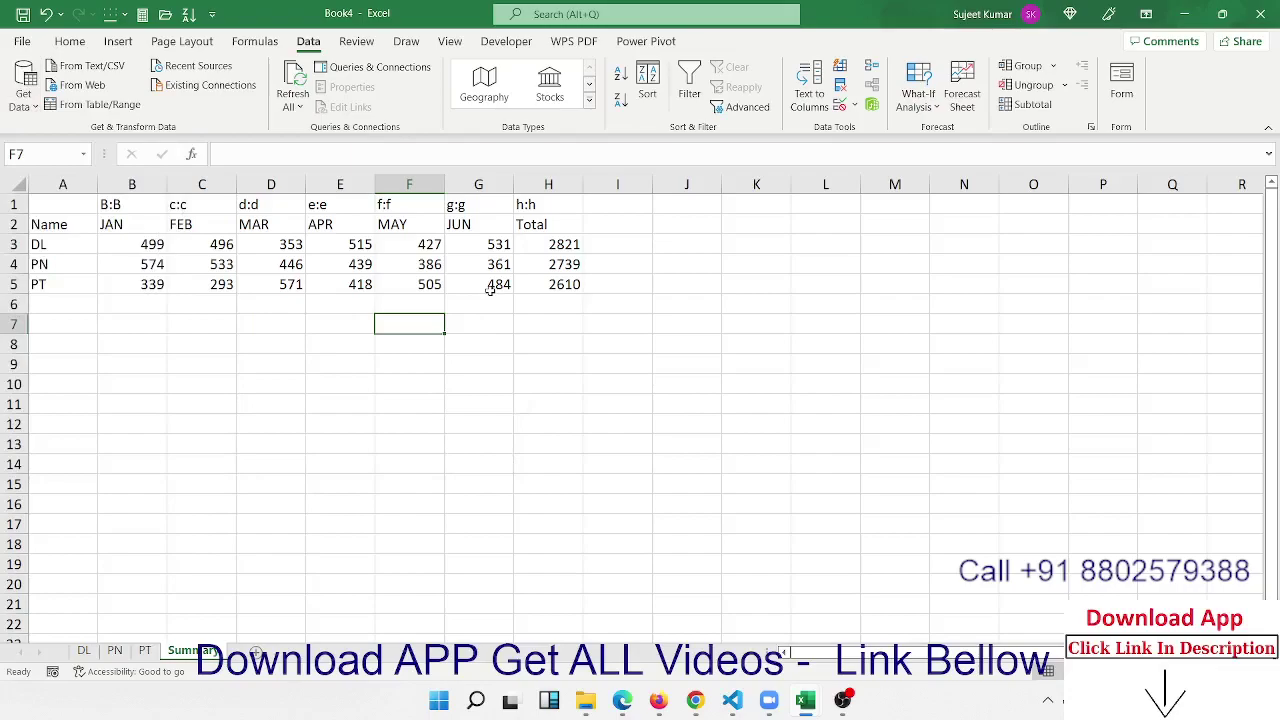